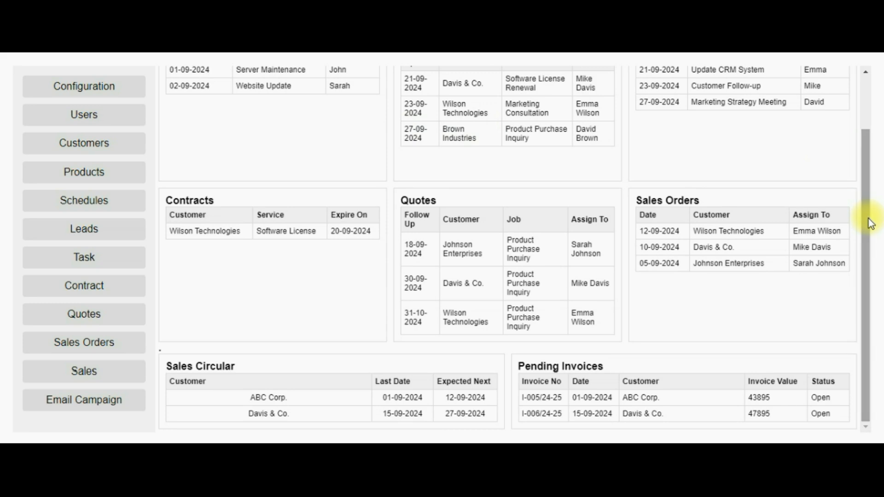
# Step: Return to the top of the dashboard to show the pending schedules, leads and tasks
pyautogui.click(866, 98)
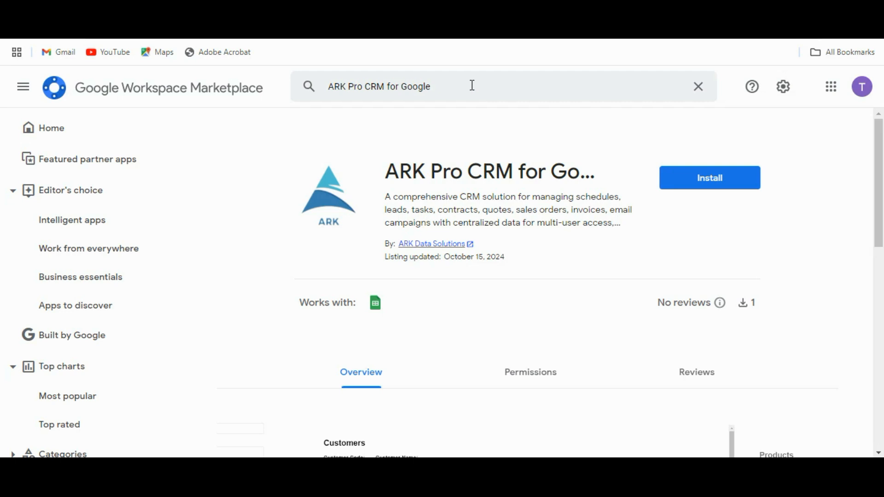
# Step: Browse the ARK Pro CRM for Google Marketplace listing and start its installation
pyautogui.click(473, 85)
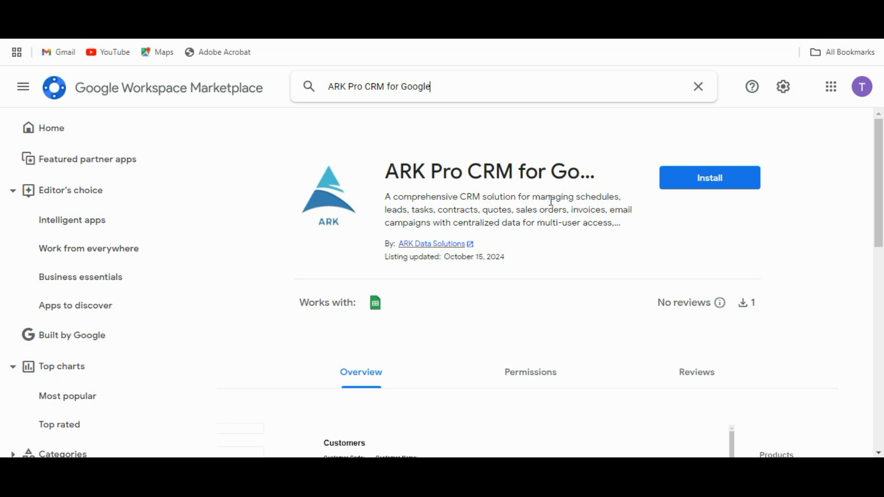
pyautogui.scroll(-2, 528, 250)
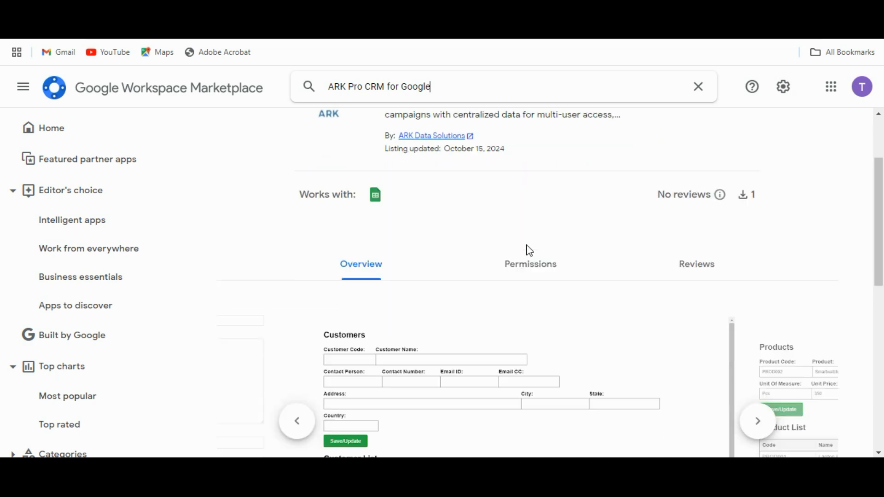
pyautogui.scroll(-2, 529, 250)
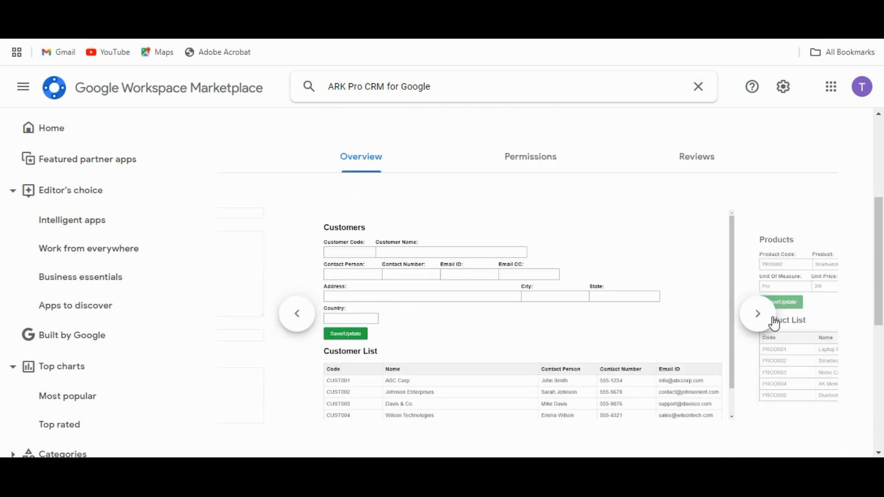
pyautogui.scroll(4, 677, 319)
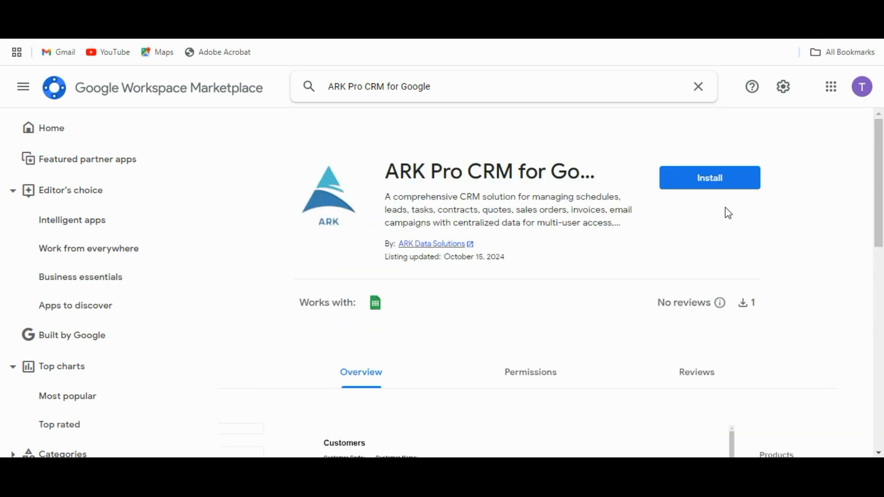
pyautogui.click(709, 185)
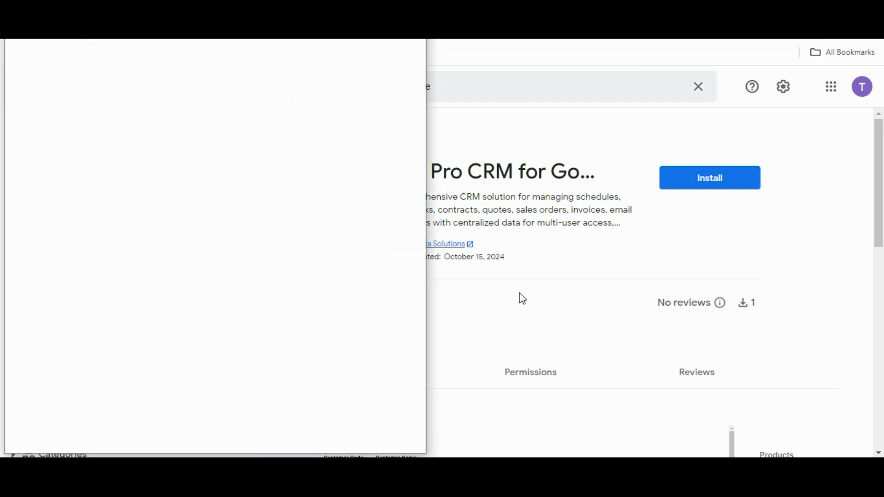
# Step: Sign in with the existing Google account, allow all requested permissions, and close the installed confirmation
pyautogui.click(257, 268)
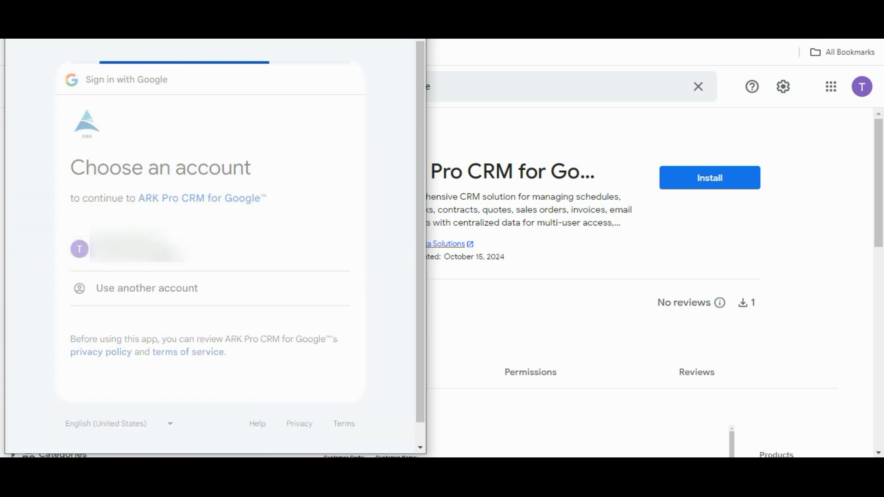
pyautogui.click(286, 382)
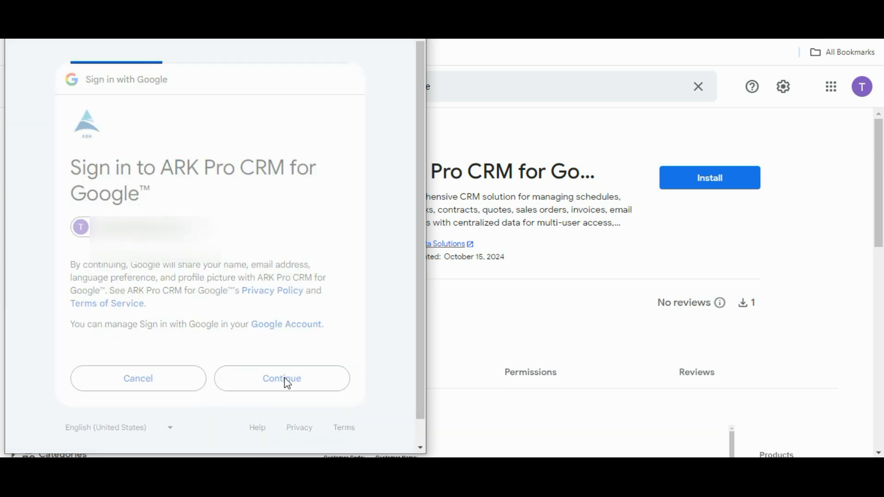
pyautogui.scroll(-5, 256, 300)
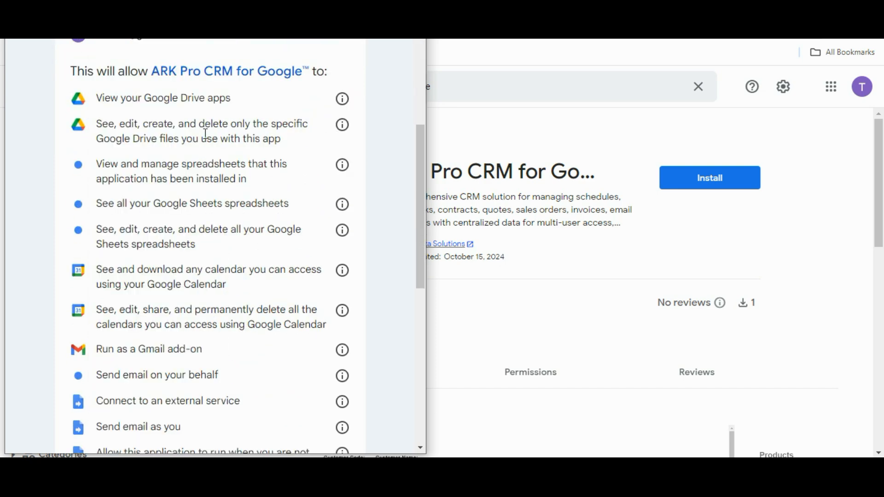
pyautogui.scroll(-7, 206, 163)
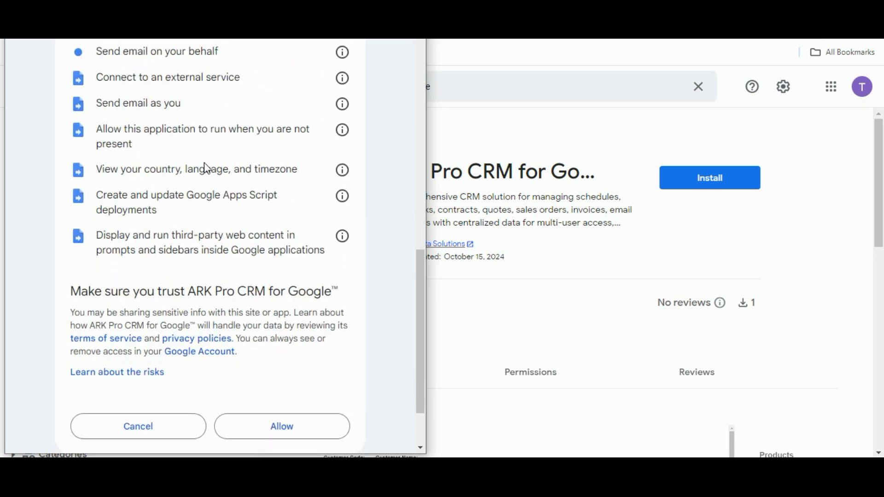
pyautogui.scroll(-2, 206, 168)
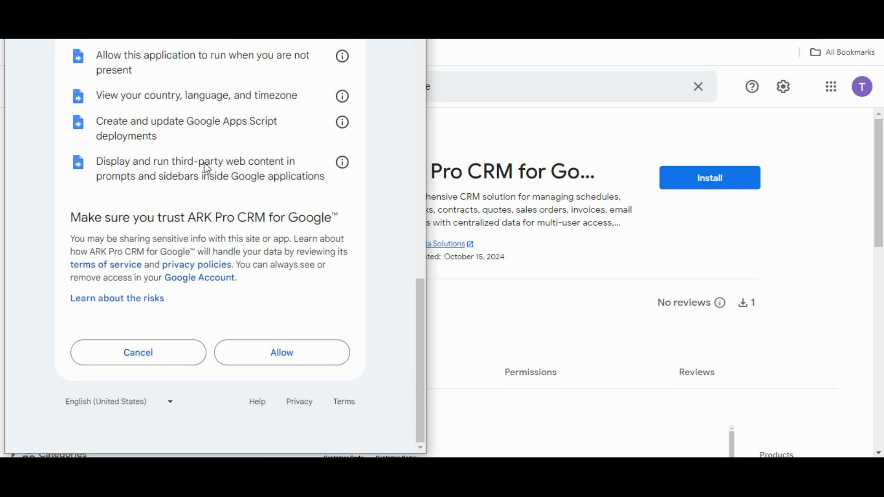
pyautogui.click(275, 358)
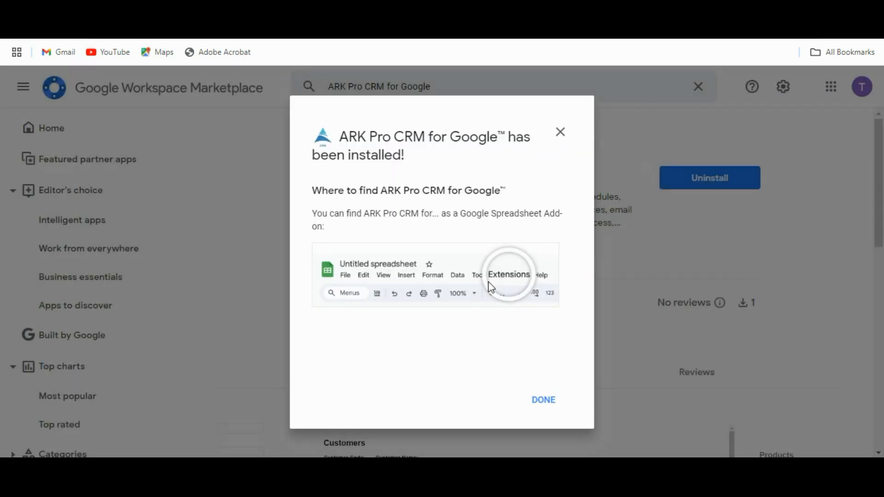
pyautogui.click(554, 400)
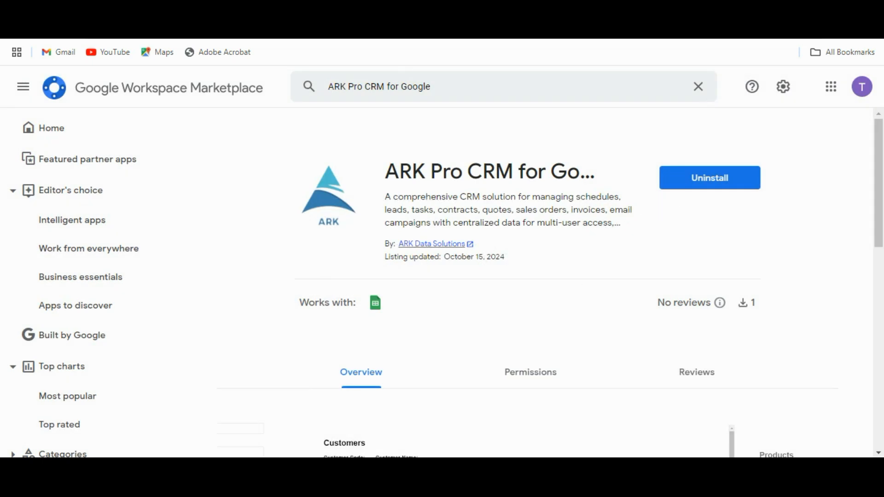
pyautogui.click(304, 11)
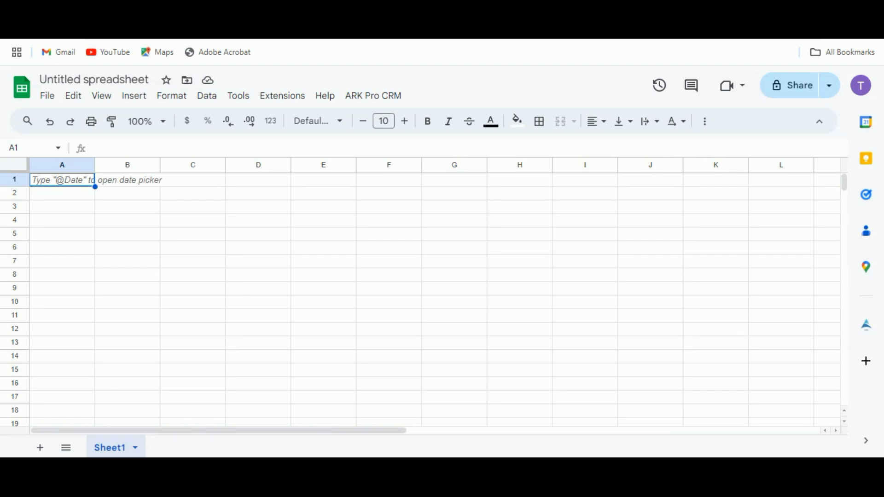
# Step: Launch the CRM Toolbar from the ARK Pro CRM menu, close it, and reopen it from the side panel icon
pyautogui.click(373, 97)
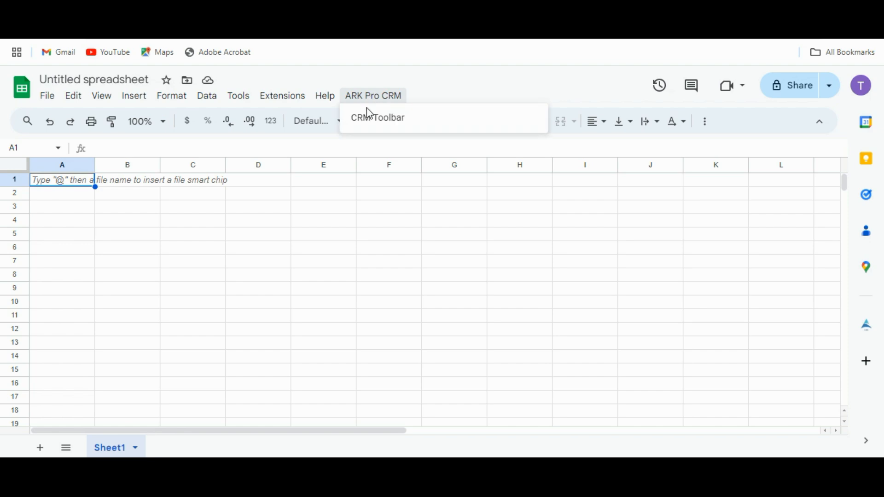
pyautogui.click(369, 119)
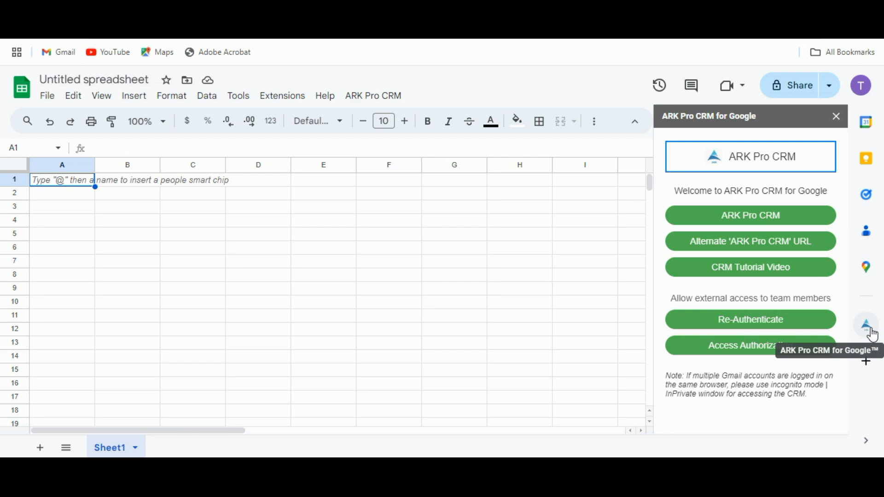
pyautogui.click(836, 117)
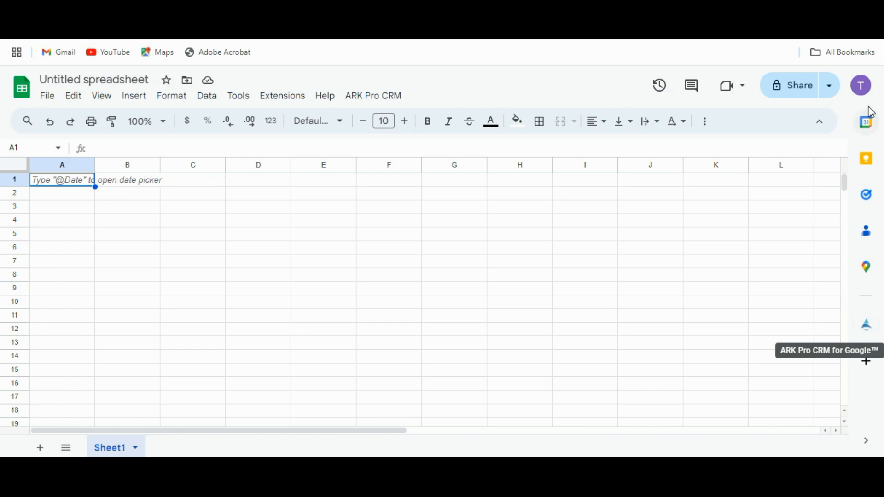
pyautogui.click(867, 325)
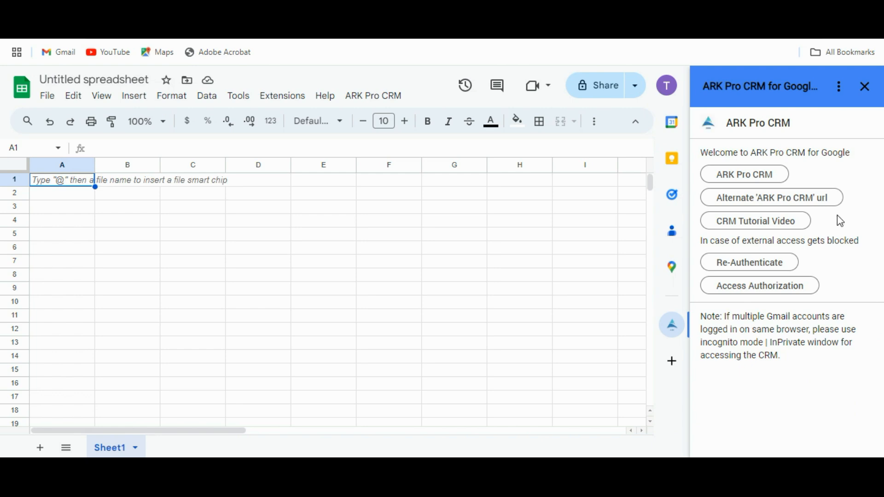
# Step: Open the ARK Pro CRM login page, dismiss the Apps Script notice, and auto-create the 'CRM Data Sheet'
pyautogui.click(741, 181)
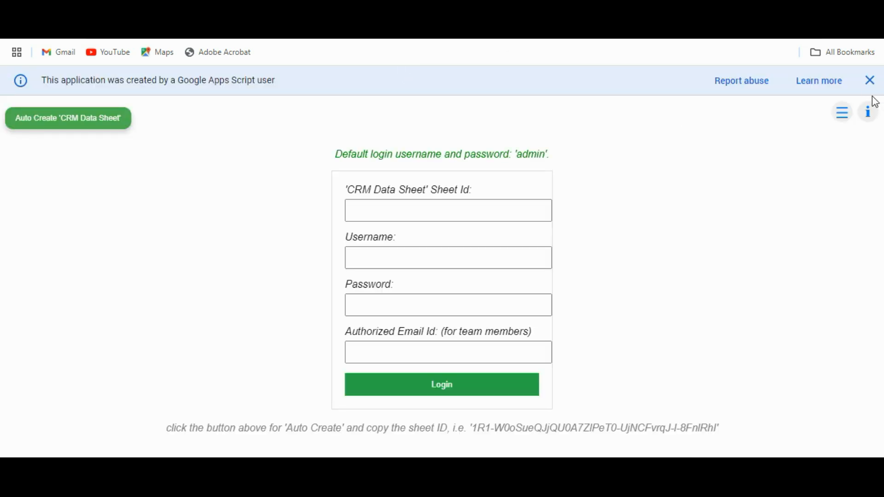
pyautogui.click(870, 80)
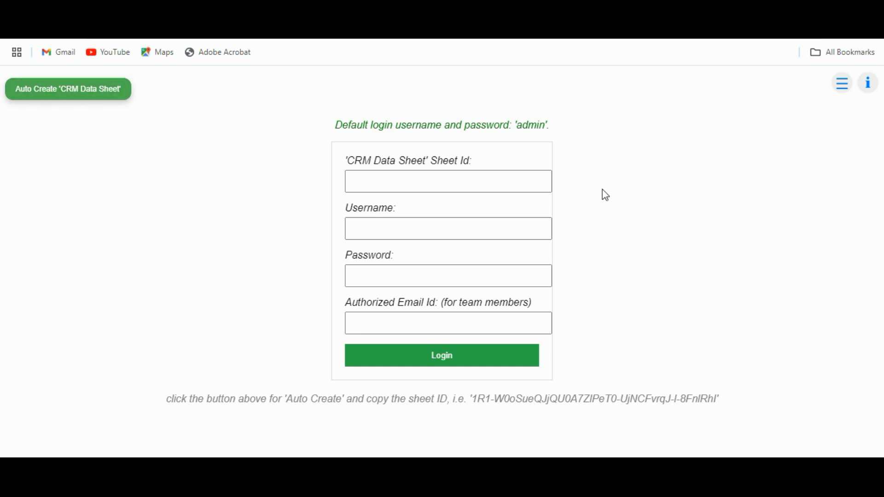
pyautogui.click(447, 183)
pyautogui.moveTo(842, 88)
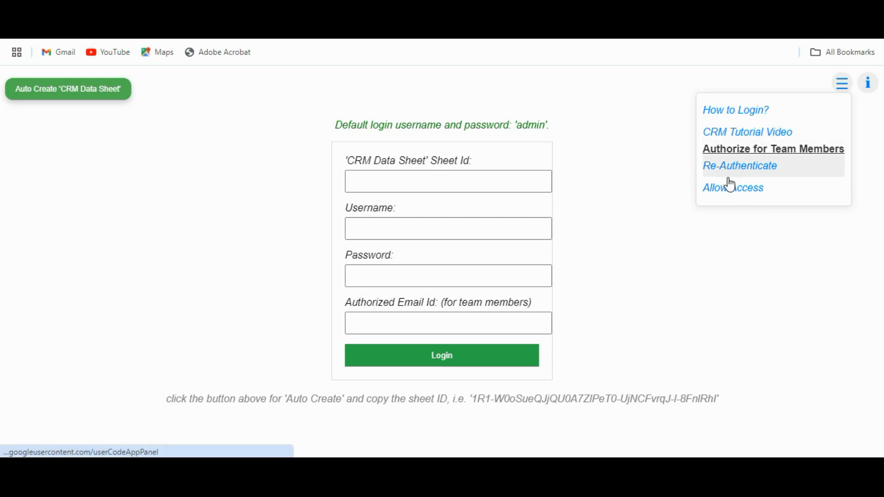
pyautogui.moveTo(870, 92)
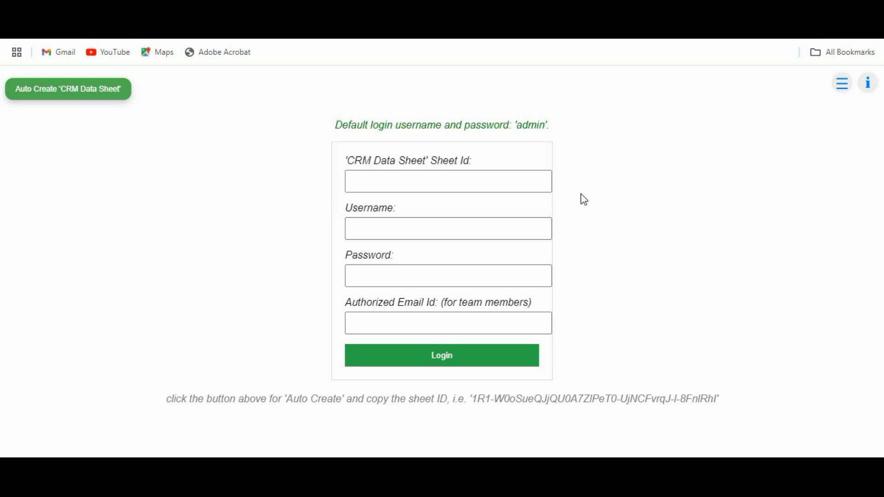
pyautogui.click(59, 98)
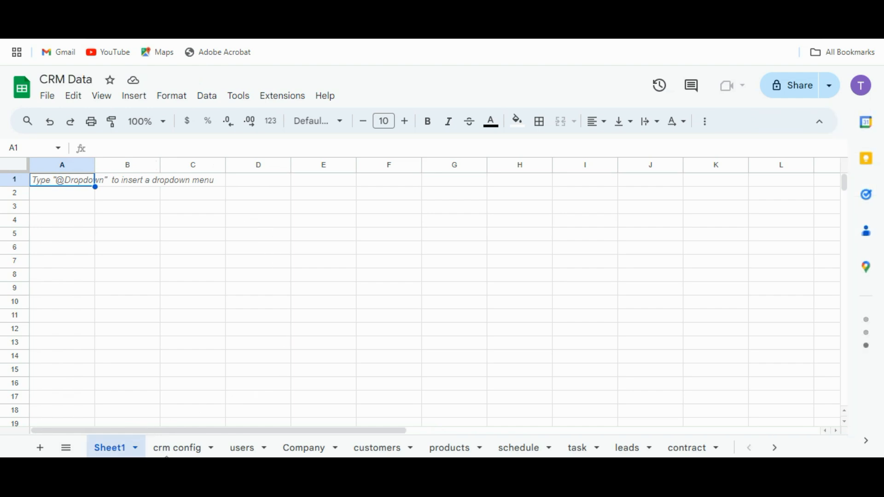
# Step: Delete the empty Sheet1 and dismiss the pre-built tables suggestions
pyautogui.click(135, 447)
pyautogui.click(146, 221)
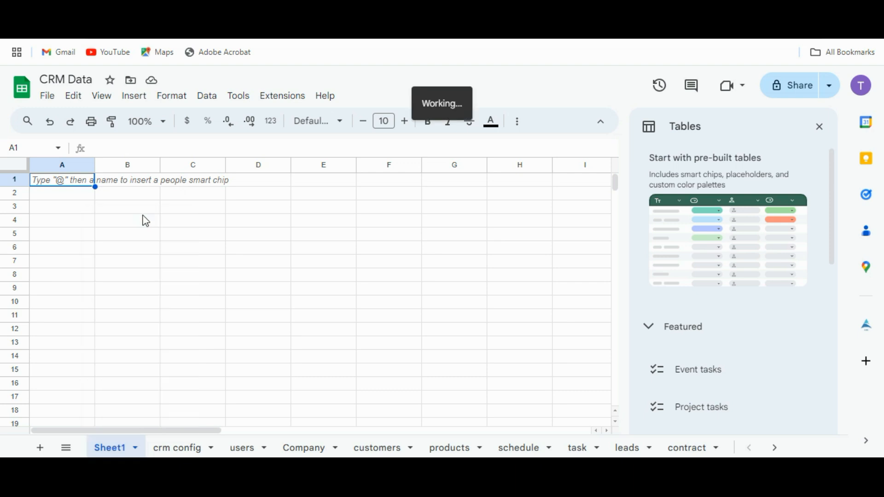
pyautogui.click(581, 292)
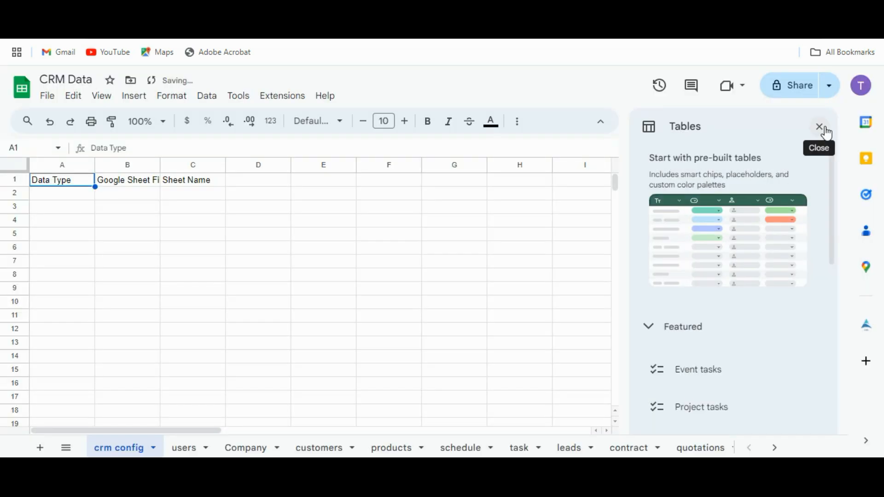
pyautogui.click(819, 127)
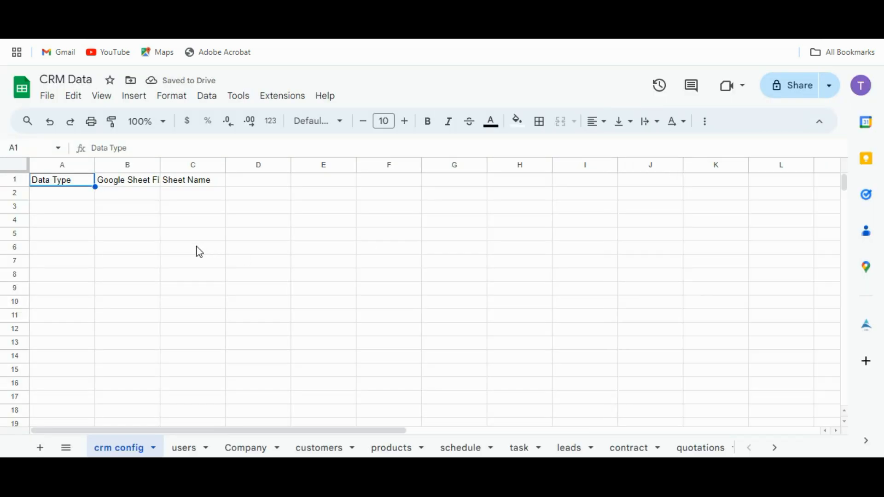
# Step: Check the users sheet's default login in A2:B2, then the Company, customers, products and schedule sheets
pyautogui.click(185, 448)
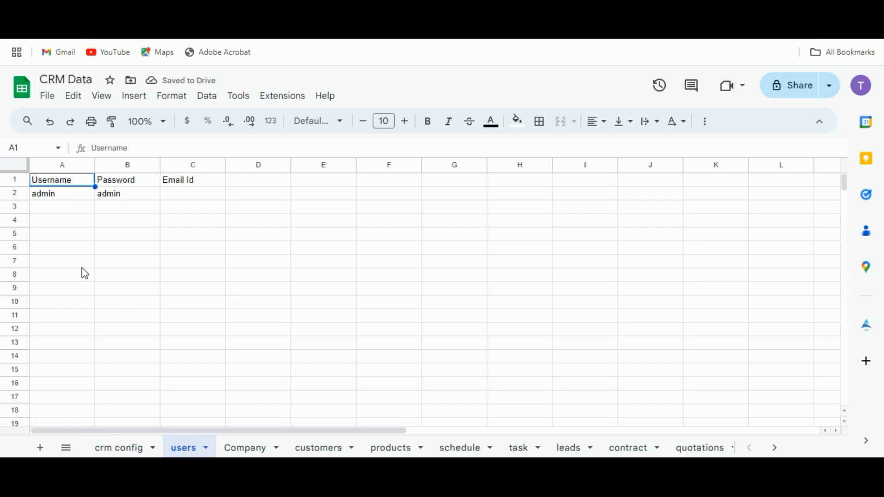
pyautogui.moveTo(42, 193); pyautogui.dragTo(108, 195)
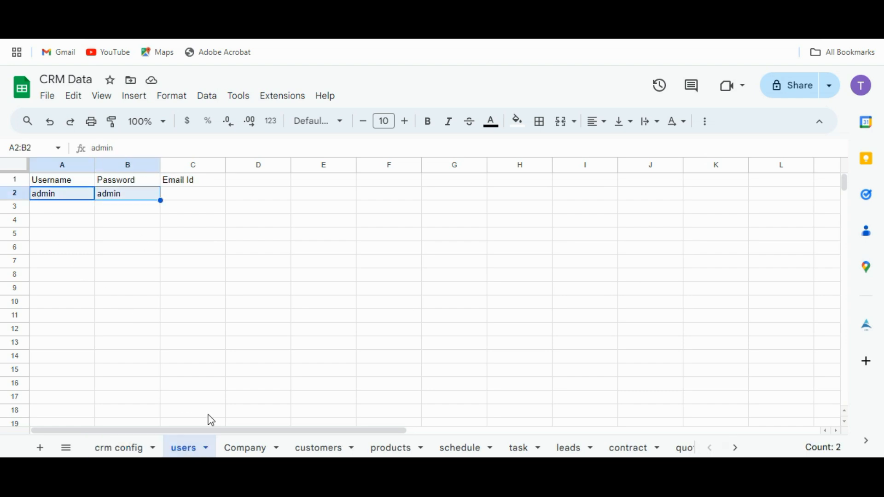
pyautogui.click(237, 452)
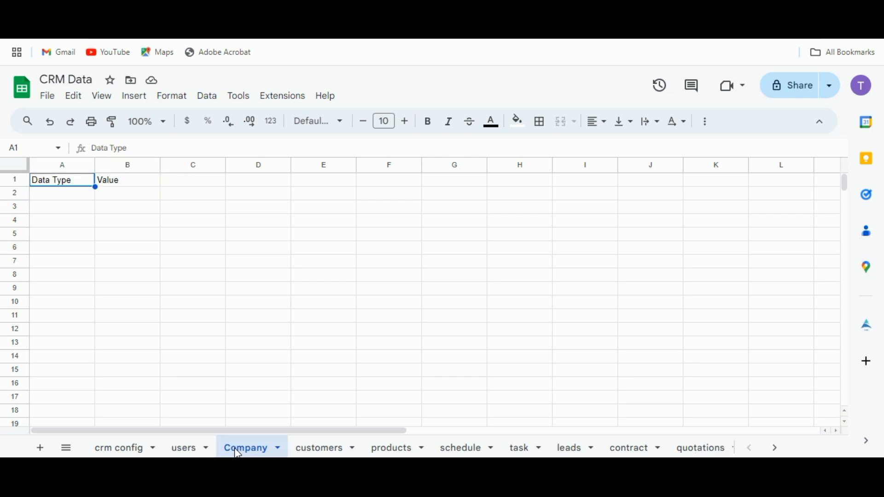
pyautogui.click(312, 451)
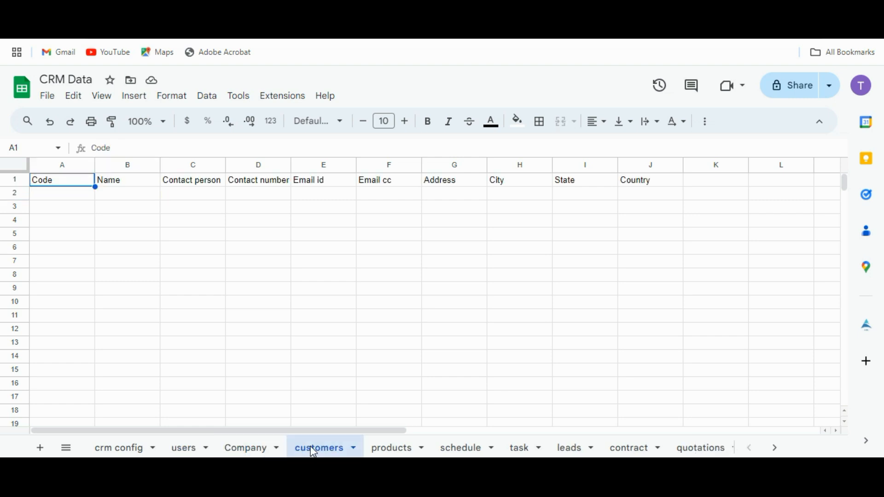
pyautogui.click(390, 448)
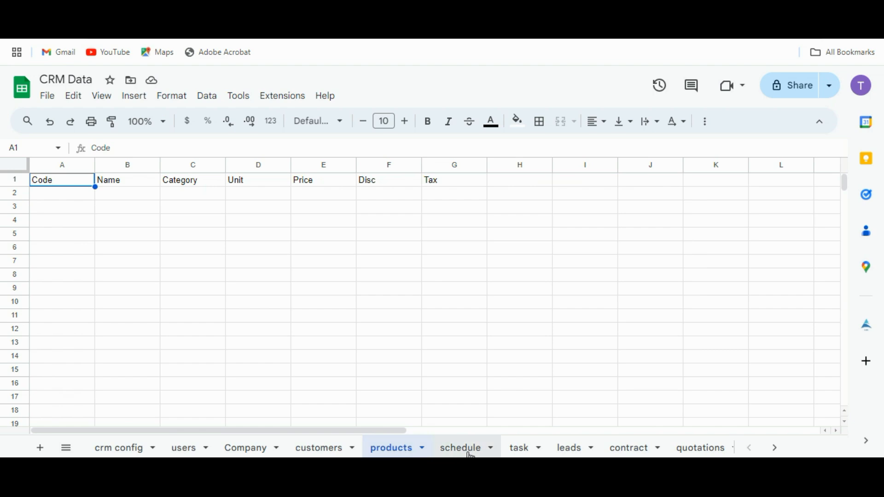
pyautogui.click(470, 454)
# Step: Review the task through sales_prod sheets, then copy the spreadsheet ID from the address bar
pyautogui.click(517, 450)
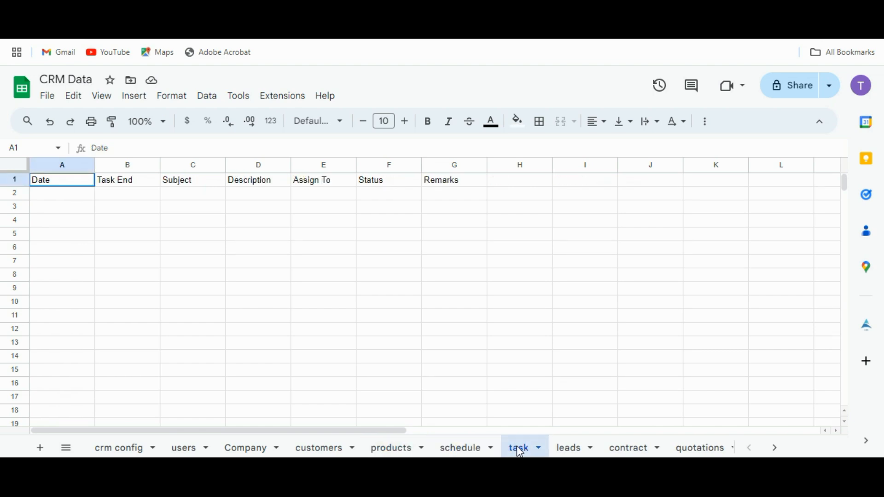
pyautogui.click(566, 450)
pyautogui.click(638, 450)
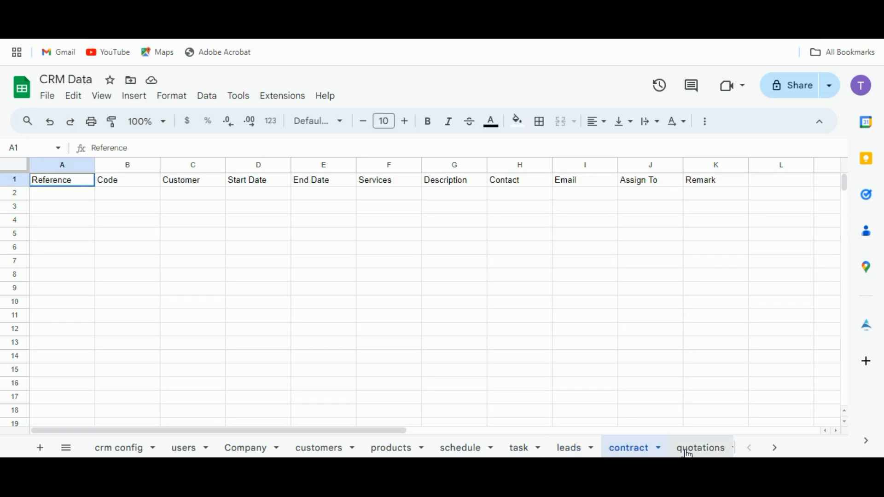
pyautogui.click(688, 452)
pyautogui.click(689, 452)
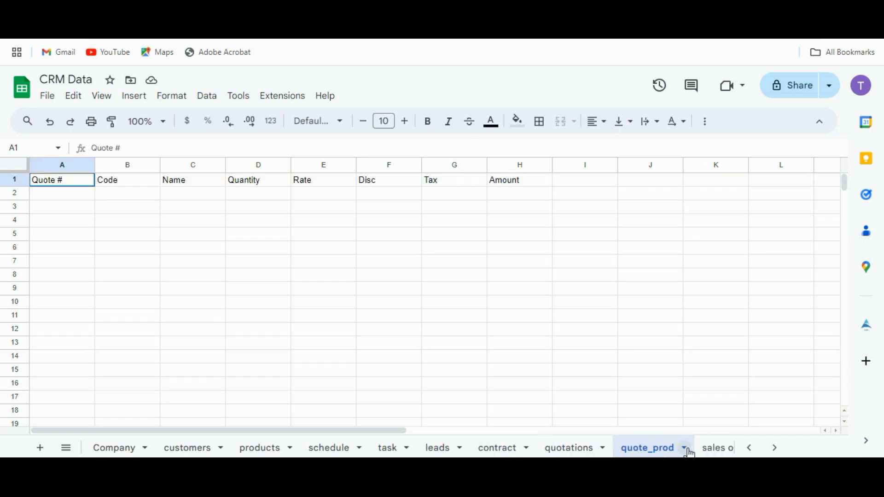
pyautogui.click(706, 452)
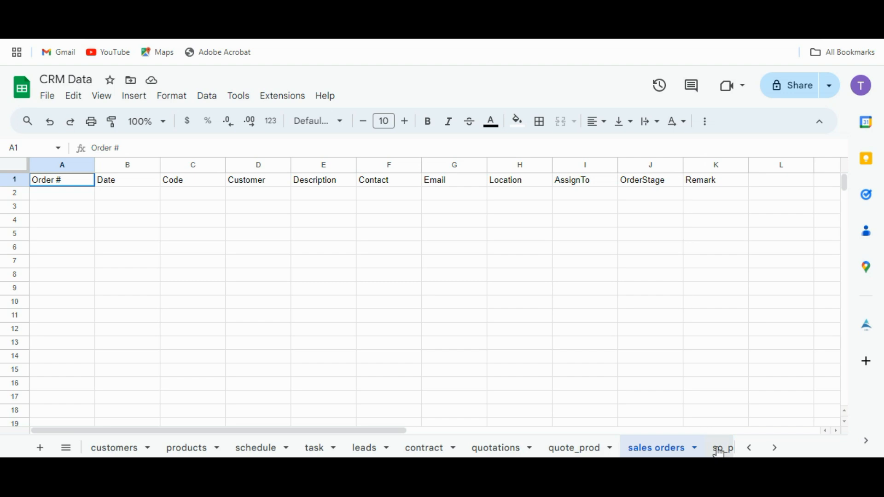
pyautogui.click(718, 452)
pyautogui.click(719, 452)
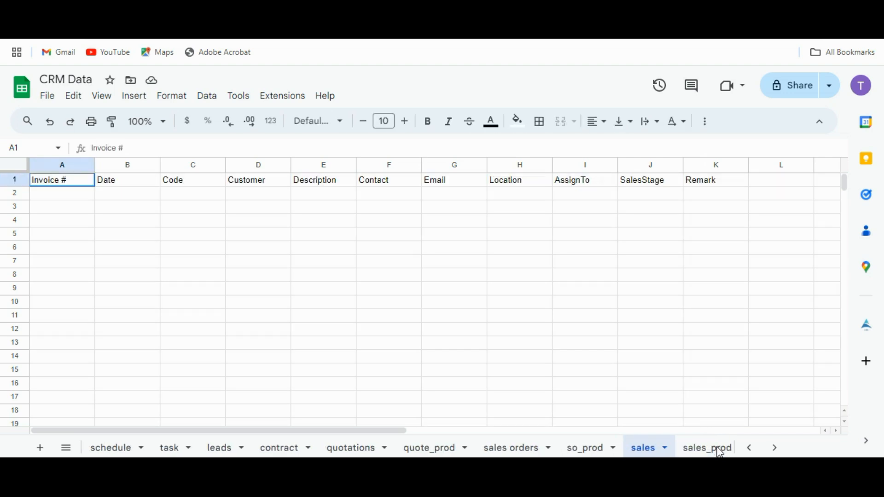
pyautogui.click(718, 451)
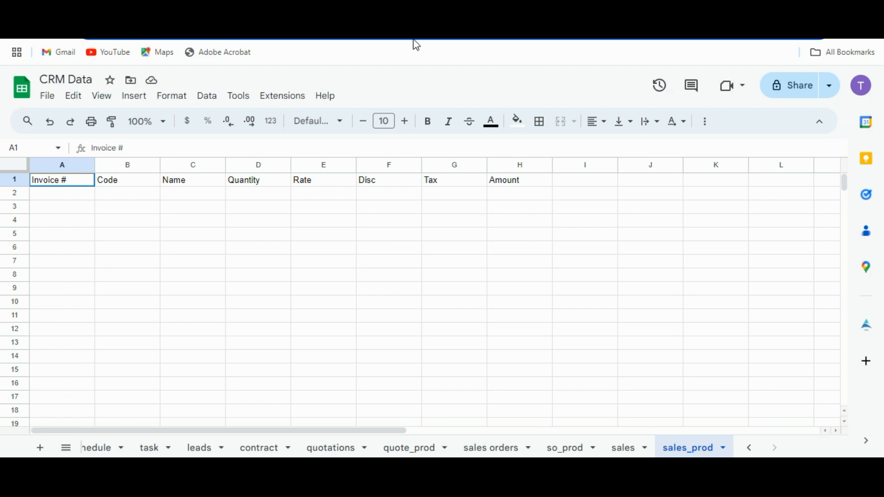
pyautogui.rightClick(353, 40)
pyautogui.click(388, 114)
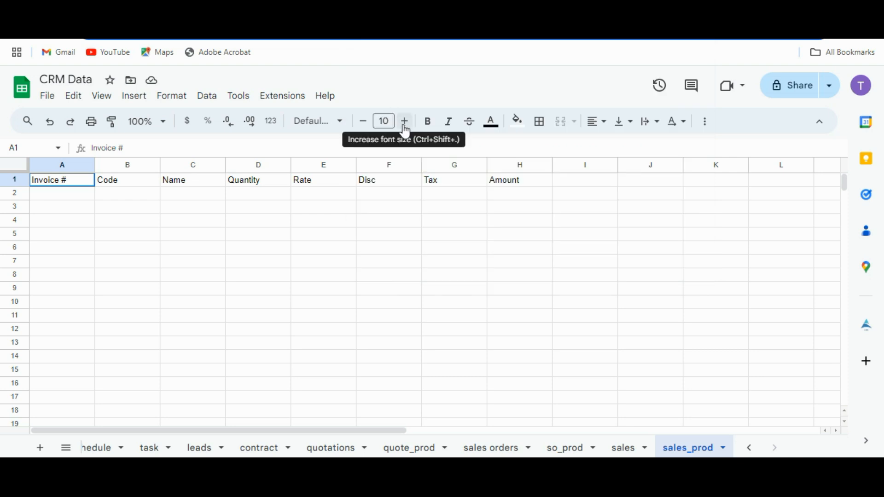
# Step: On the CRM login page, paste the sheet ID into Sheet Id and enter username admin and the default password
pyautogui.click(388, 212)
pyautogui.hotkey('ctrl', 'shift', 'Tab')
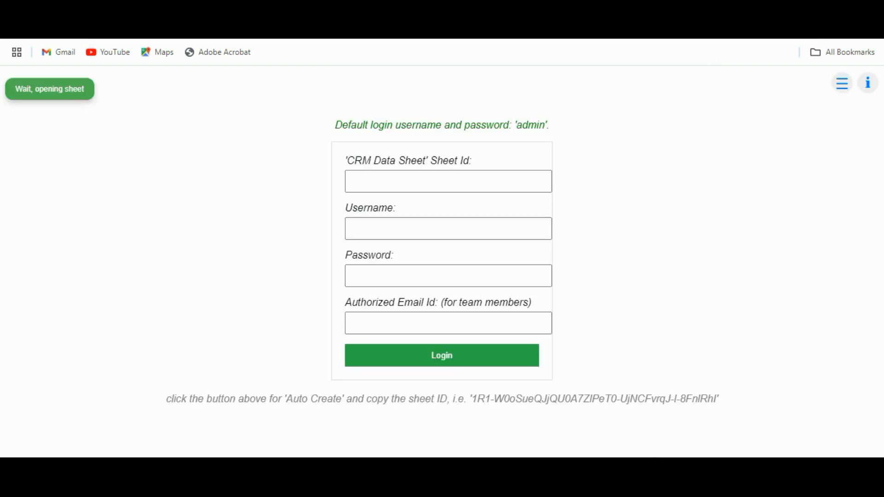
pyautogui.click(396, 174)
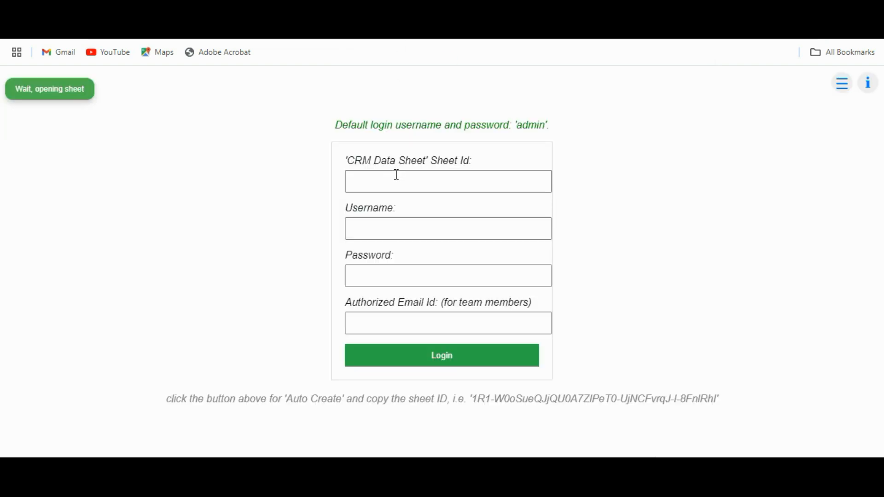
pyautogui.click(396, 178)
pyautogui.hotkey('ctrl', 'v')
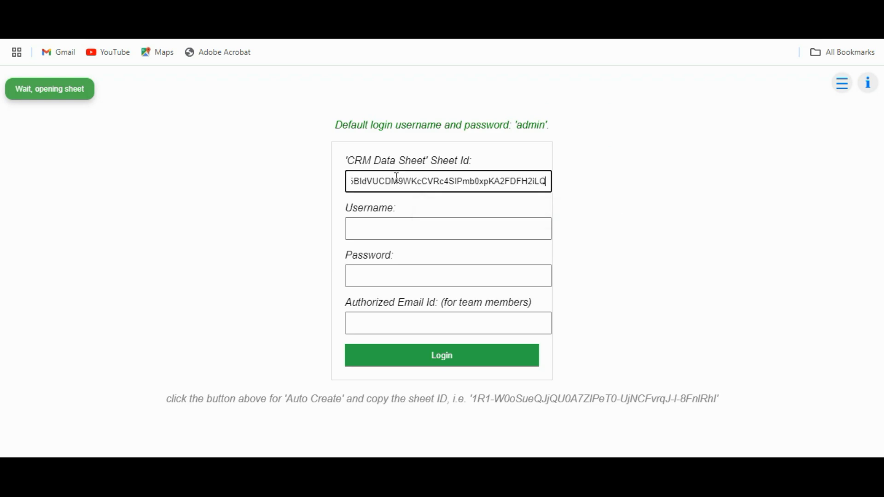
pyautogui.click(380, 223)
pyautogui.write('ad')
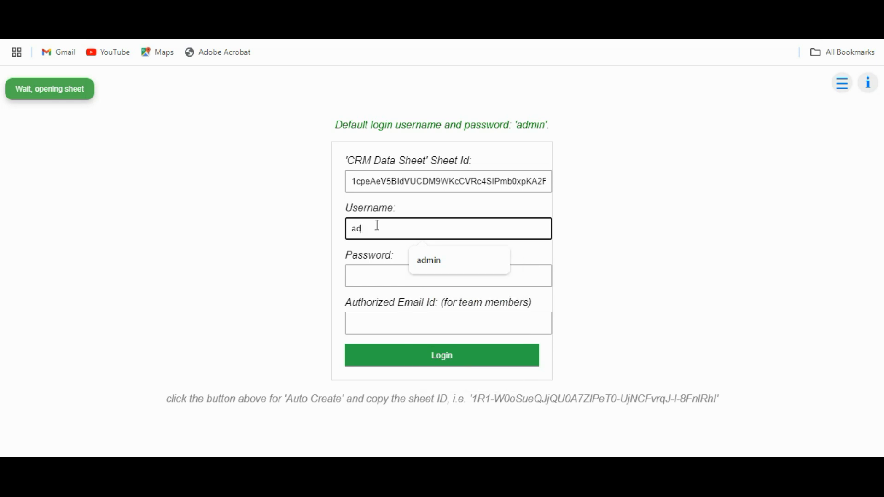
pyautogui.write('min')
pyautogui.press('Tab')
pyautogui.write('a')
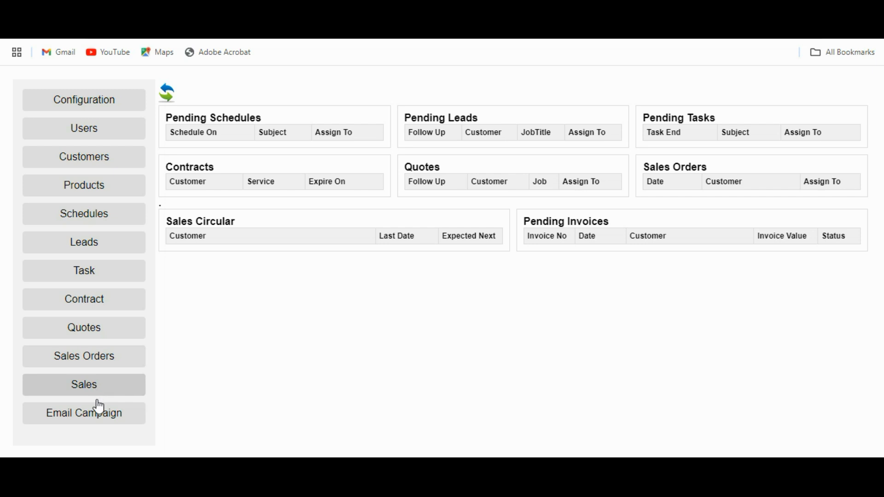
# Step: Open Configuration, inspect the prefilled customers and products sheet names, and scroll to Company Details for PDF
pyautogui.click(92, 110)
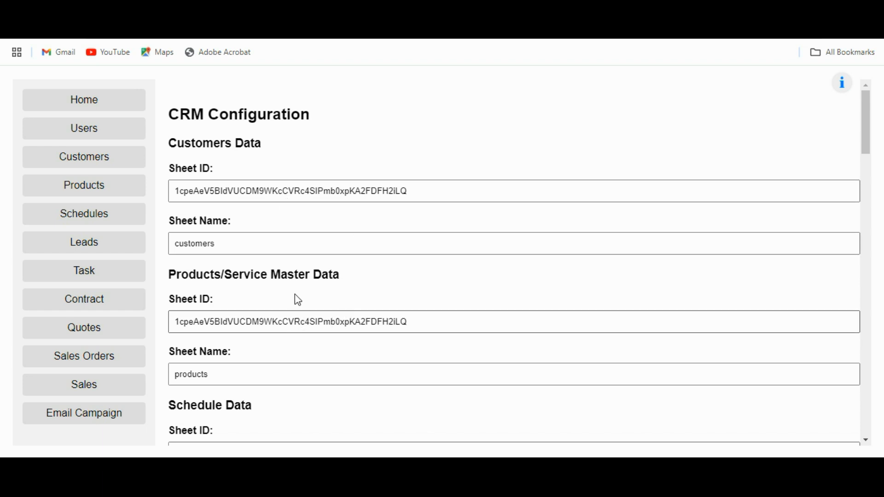
pyautogui.moveTo(243, 243); pyautogui.dragTo(171, 242)
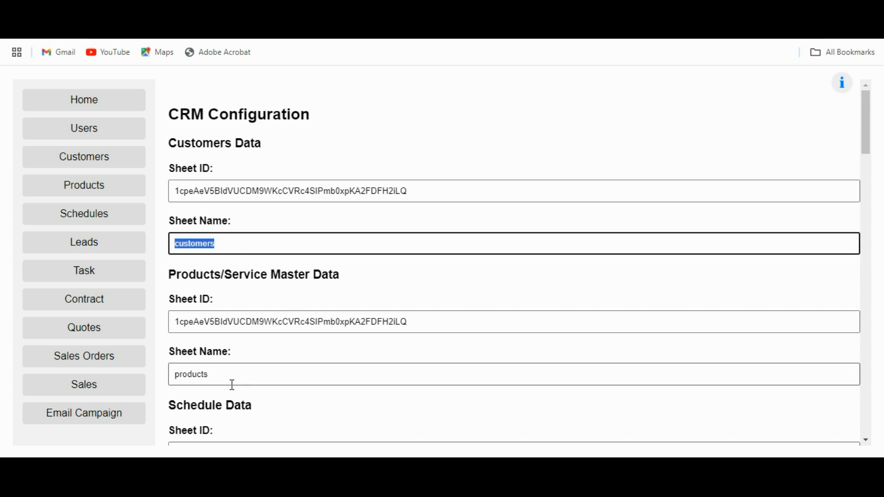
pyautogui.moveTo(229, 374); pyautogui.dragTo(181, 374)
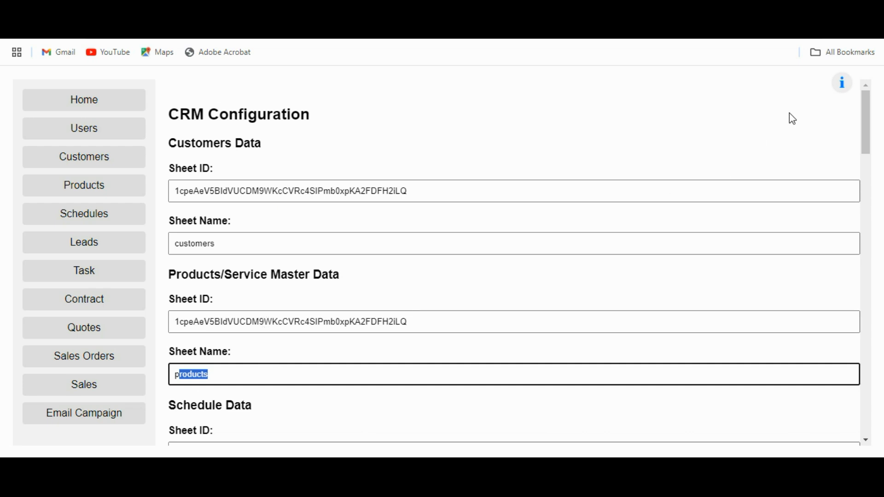
pyautogui.moveTo(843, 82)
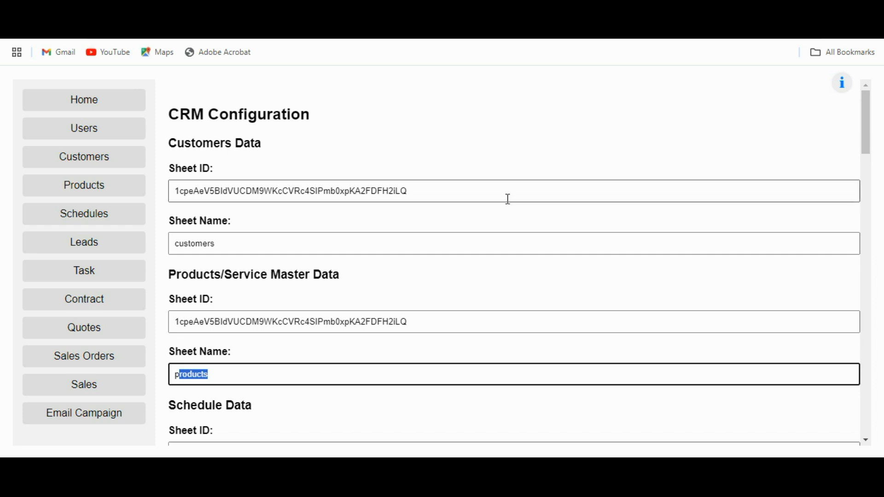
pyautogui.scroll(-7, 508, 198)
pyautogui.scroll(-20, 508, 199)
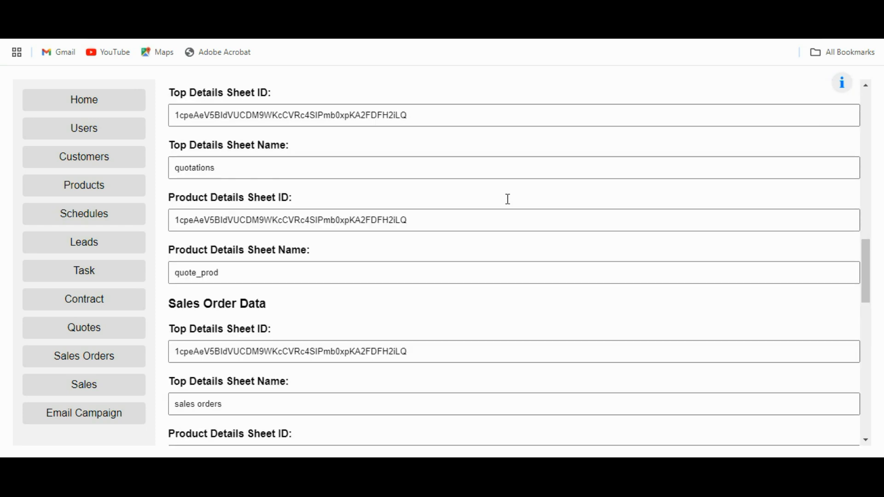
pyautogui.scroll(-5, 508, 199)
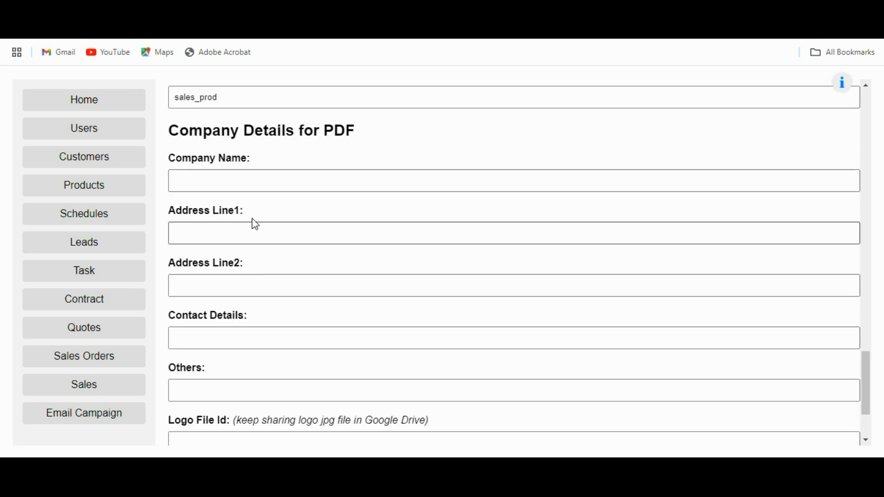
# Step: Enter company name ARK Data Solutions and fill both address lines
pyautogui.click(214, 183)
pyautogui.write('A')
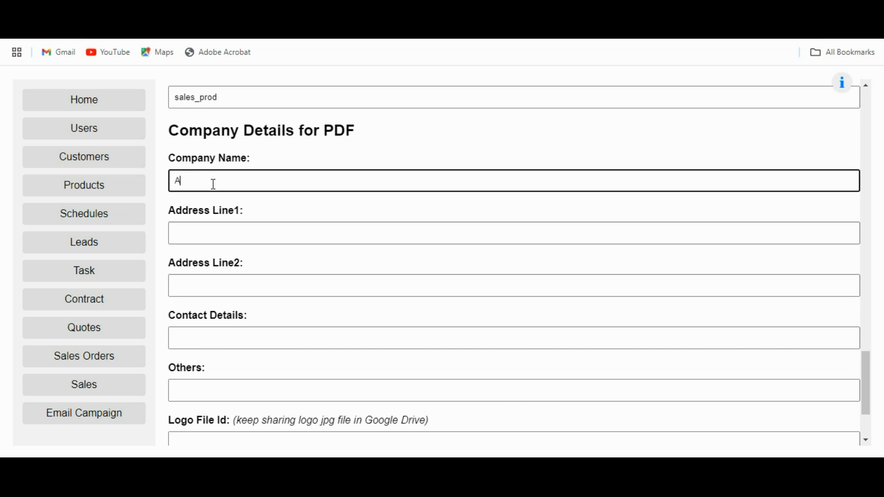
pyautogui.write('RK Data Solutions')
pyautogui.press('Tab')
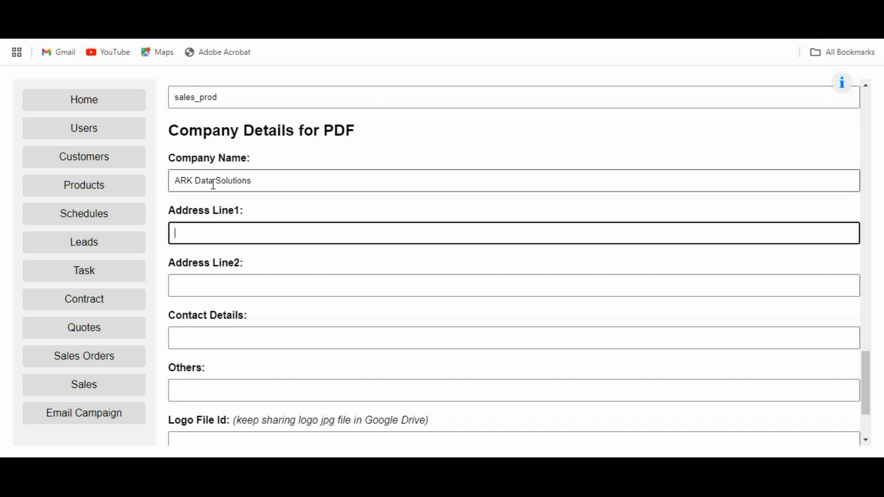
pyautogui.write('Andheri east')
pyautogui.press('Tab')
pyautogui.write('Mumbai')
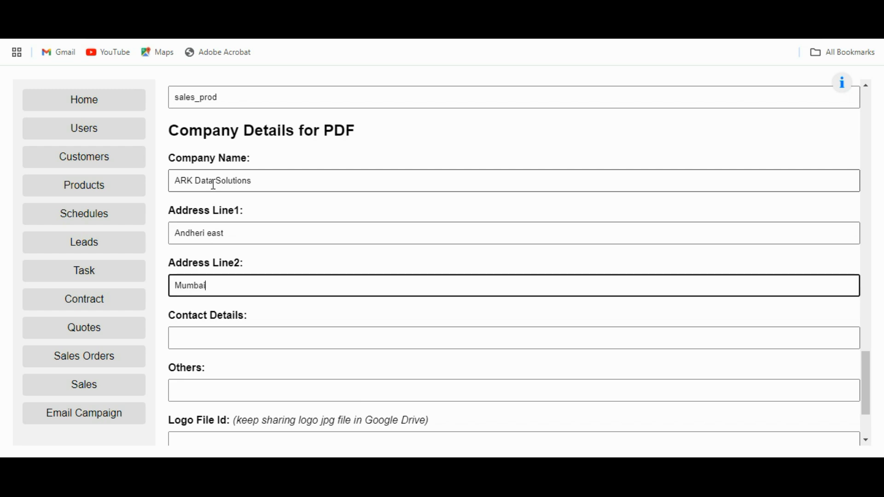
# Step: Enter the company contact number, then move through the Others and Logo File Id fields
pyautogui.click(192, 336)
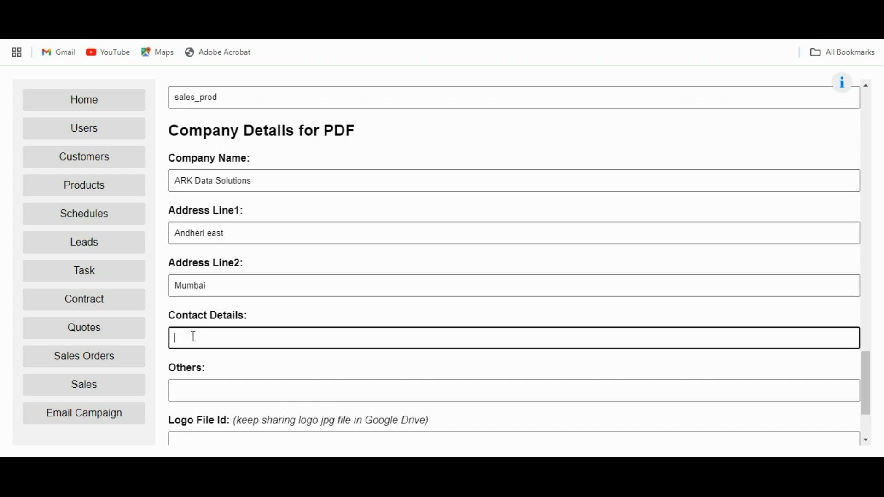
pyautogui.write('9999999999')
pyautogui.scroll(-2, 282, 318)
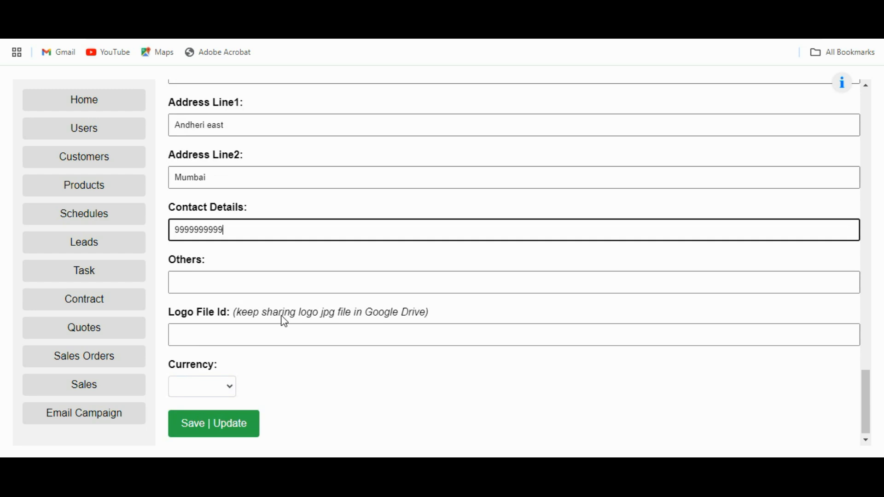
pyautogui.click(196, 282)
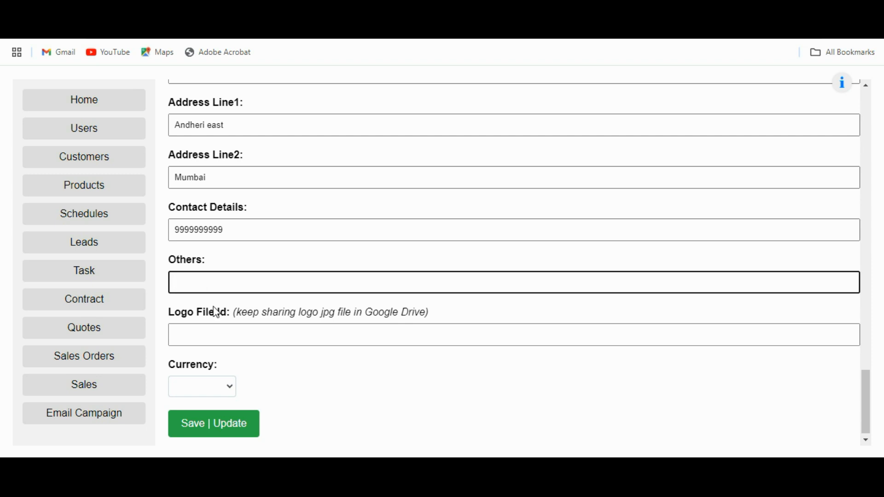
pyautogui.click(220, 336)
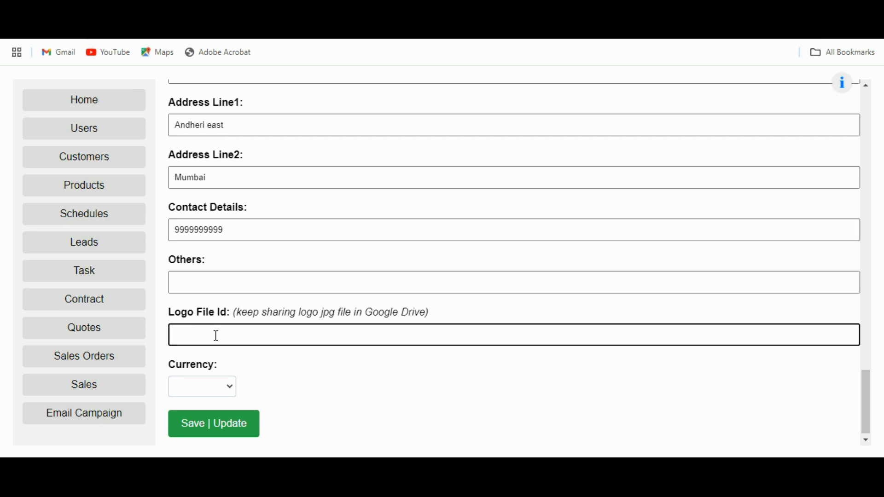
pyautogui.click(576, 14)
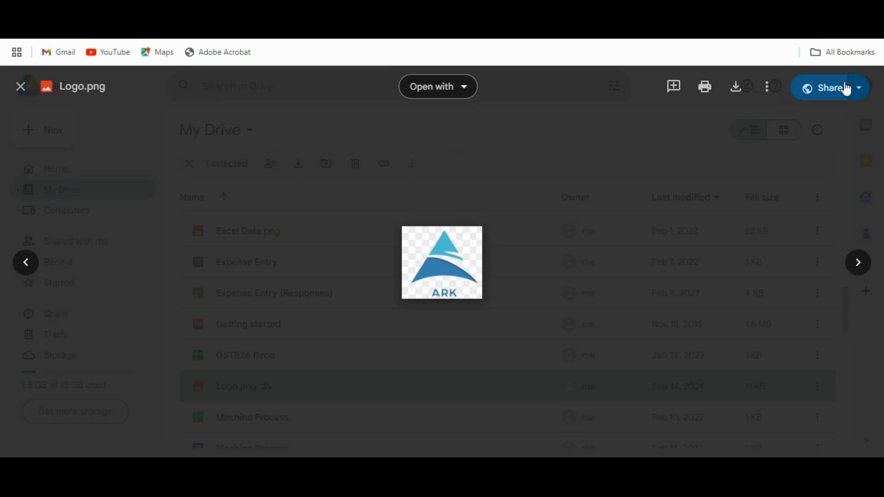
# Step: Copy Logo.png's share link in Google Drive and paste it into Logo File Id
pyautogui.click(859, 90)
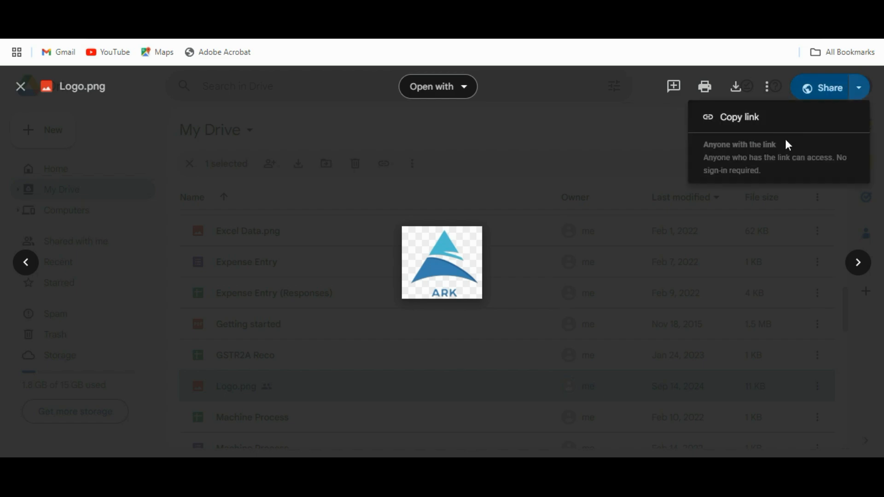
pyautogui.click(750, 119)
pyautogui.click(341, 7)
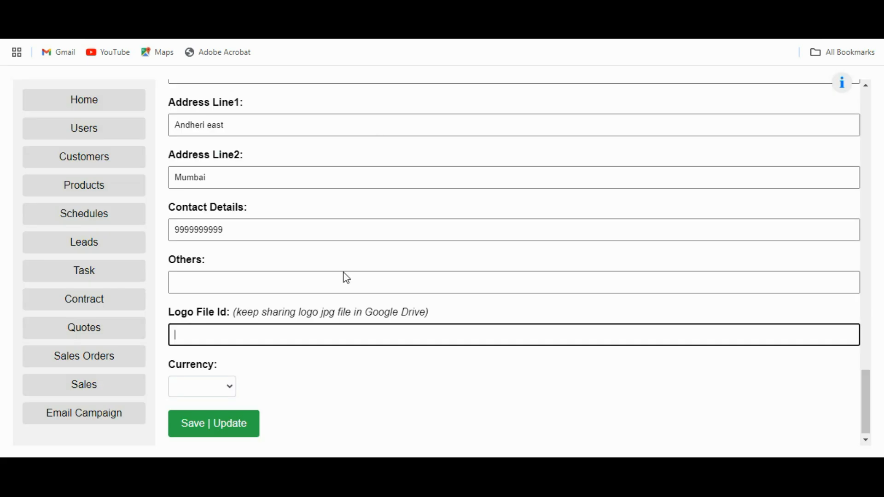
pyautogui.hotkey('ctrl', 'v')
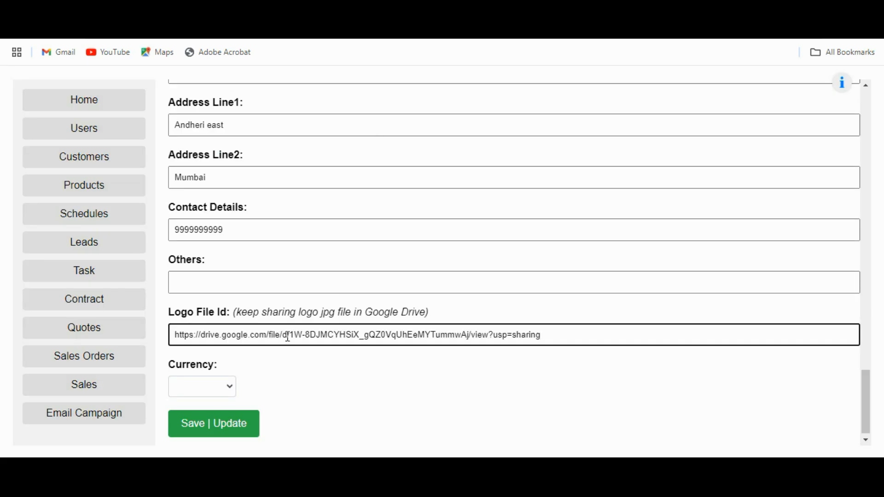
# Step: Trim the pasted link to the bare file ID, removing the URL prefix and /view?usp=sharing suffix
pyautogui.click(289, 339)
pyautogui.hotkey('shift', 'Home')
pyautogui.press('BackSpace')
pyautogui.press('End')
pyautogui.hotkey('shift', 'Left')
pyautogui.hotkey('shift', 'Left')
pyautogui.hotkey('shift', 'Left')
pyautogui.hotkey('shift', 'Left')
pyautogui.hotkey('shift', 'Left')
pyautogui.hotkey('shift', 'Left')
pyautogui.hotkey('shift', 'Left')
pyautogui.hotkey('shift', 'Left')
pyautogui.hotkey('shift', 'Left')
pyautogui.hotkey('shift', 'Left')
pyautogui.hotkey('shift', 'Left')
pyautogui.hotkey('shift', 'Left')
pyautogui.hotkey('shift', 'Left')
pyautogui.hotkey('shift', 'Left')
pyautogui.hotkey('shift', 'Left')
pyautogui.hotkey('shift', 'Left')
pyautogui.hotkey('shift', 'Left')
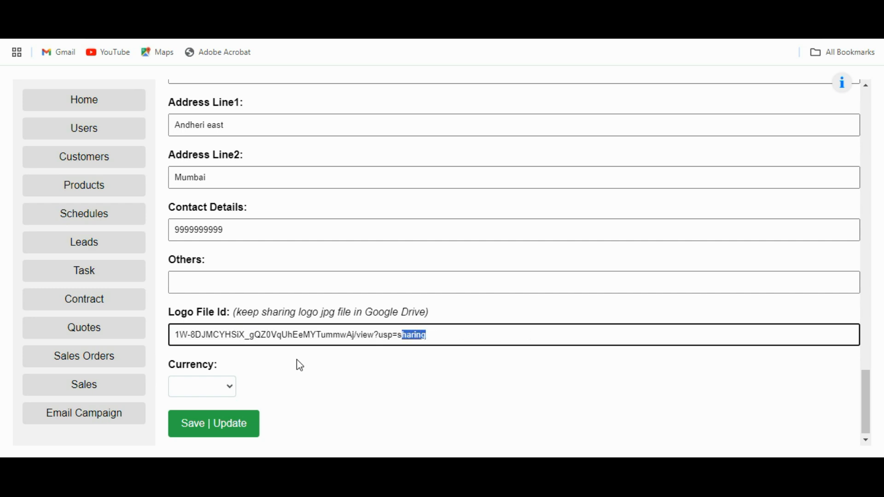
pyautogui.press('BackSpace')
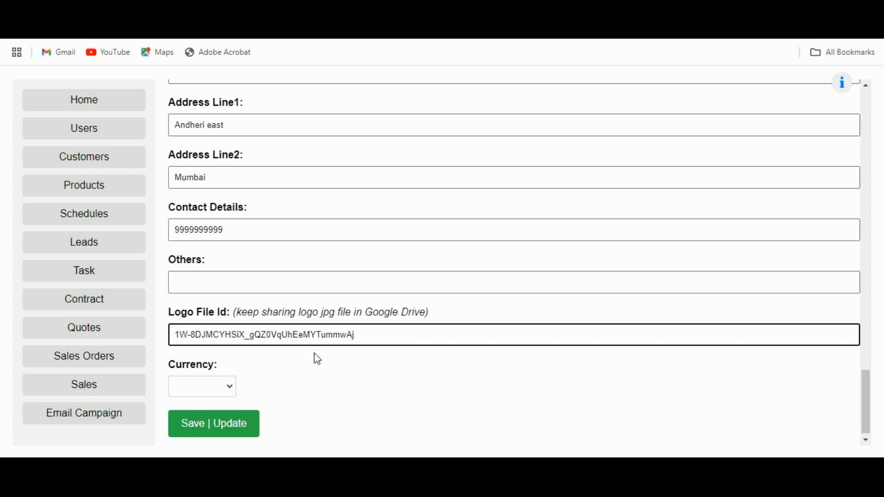
pyautogui.moveTo(367, 337); pyautogui.dragTo(174, 330)
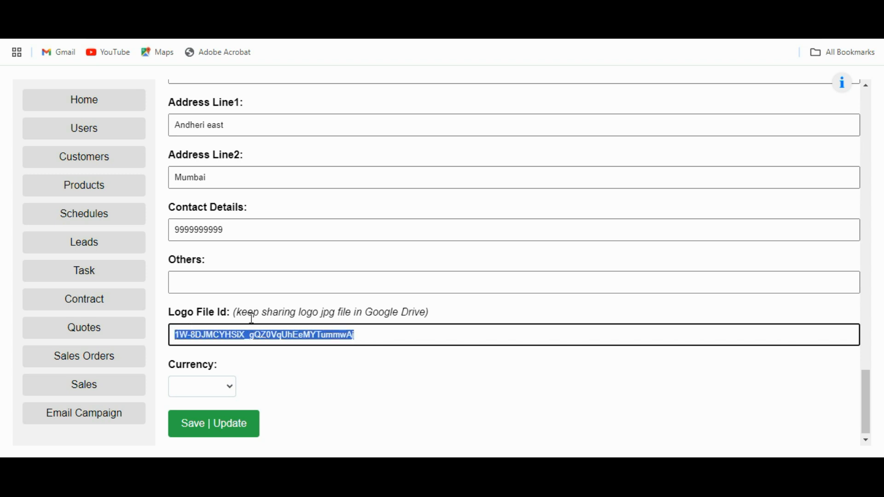
pyautogui.click(228, 388)
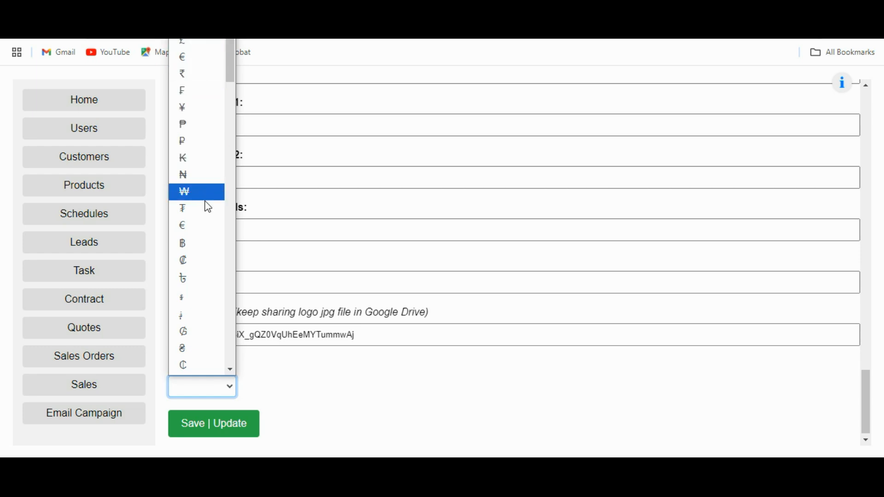
# Step: Choose ₹ as the company currency, save the configuration, and open the Users page
pyautogui.click(192, 78)
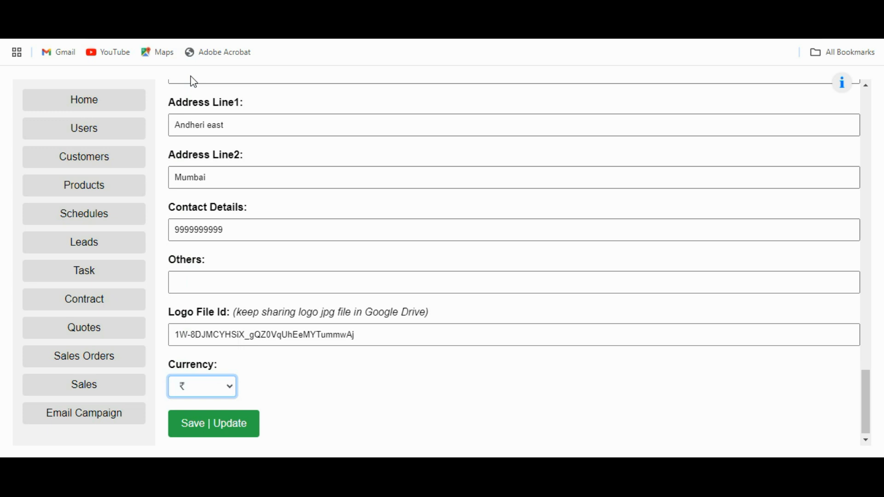
pyautogui.click(221, 431)
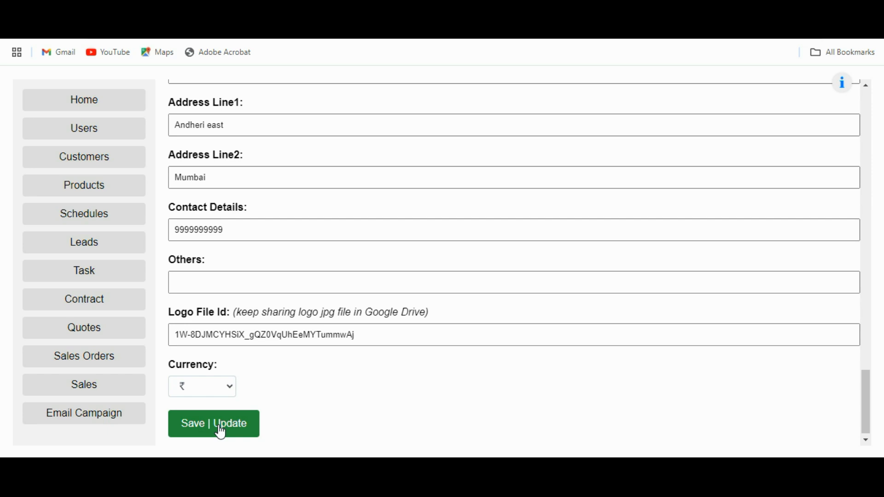
pyautogui.scroll(18, 319, 383)
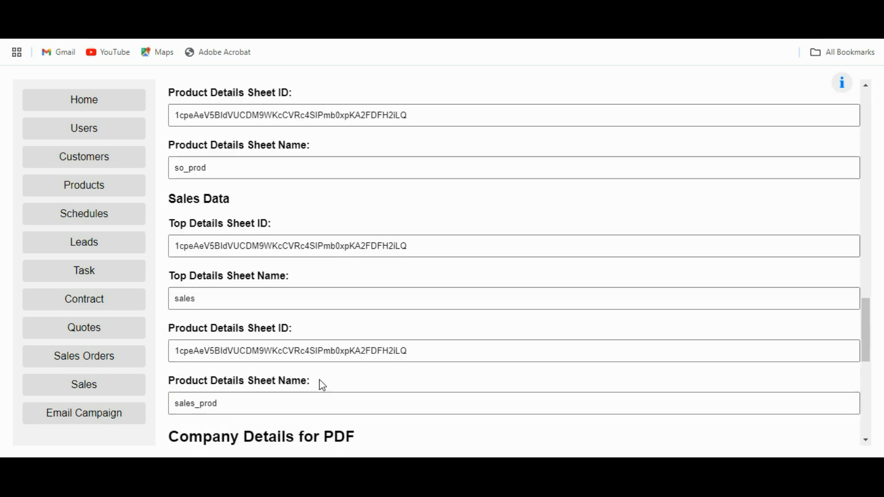
pyautogui.scroll(15, 329, 368)
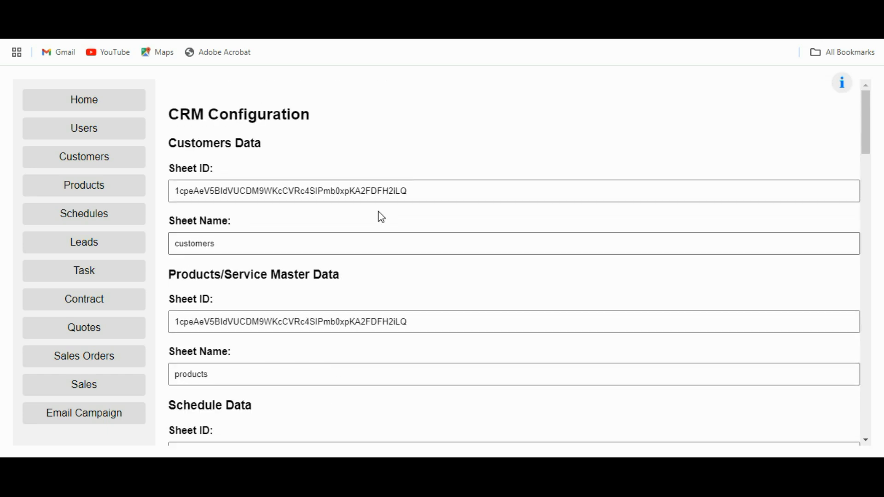
pyautogui.click(96, 128)
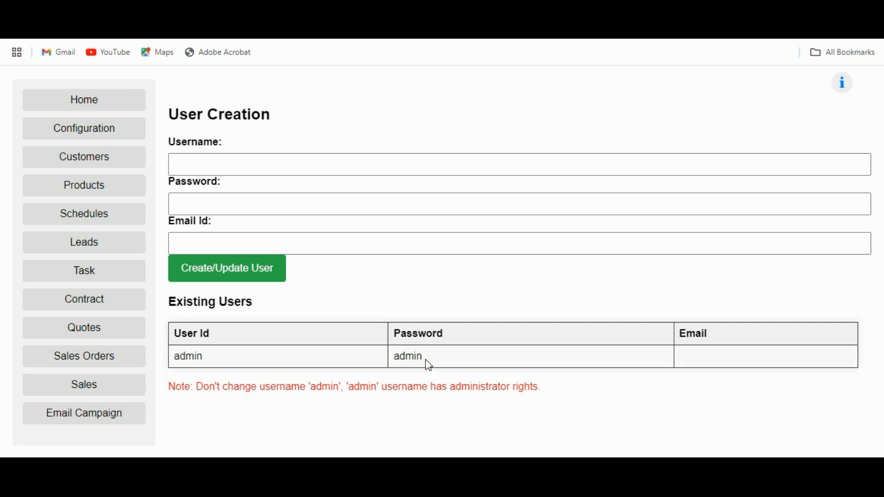
# Step: Give the admin user a new password and an email address, save it, then return Home
pyautogui.click(427, 361)
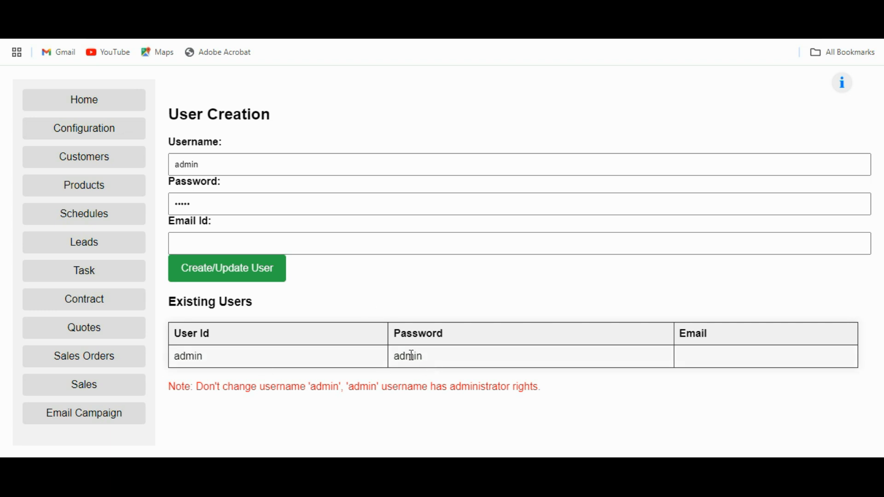
pyautogui.click(224, 209)
pyautogui.doubleClick(224, 209)
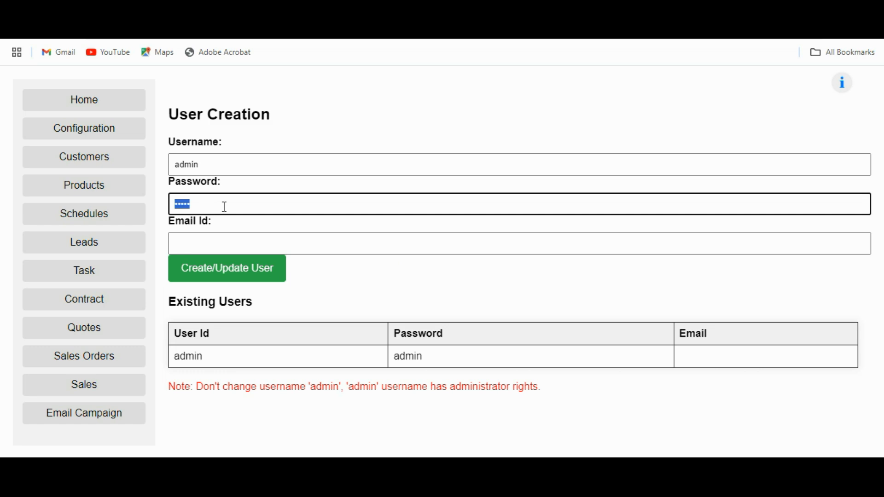
pyautogui.write('admin@123')
pyautogui.click(221, 239)
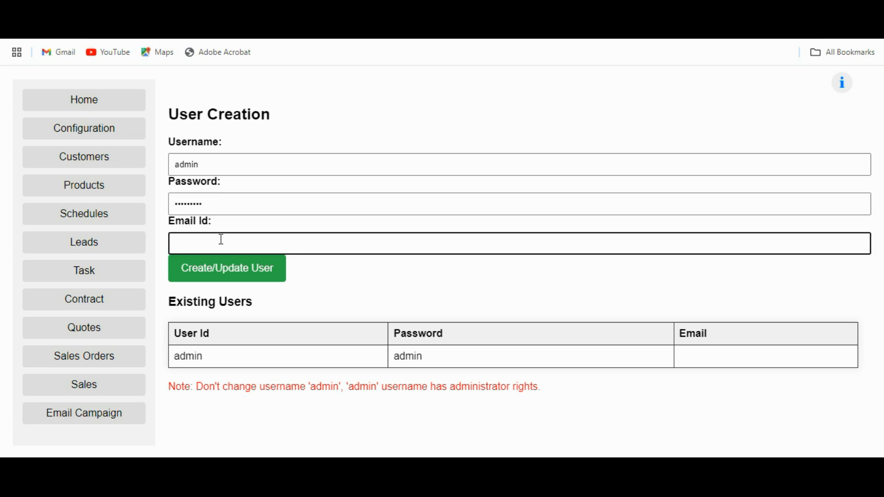
pyautogui.write('abc@gmail.com')
pyautogui.click(225, 275)
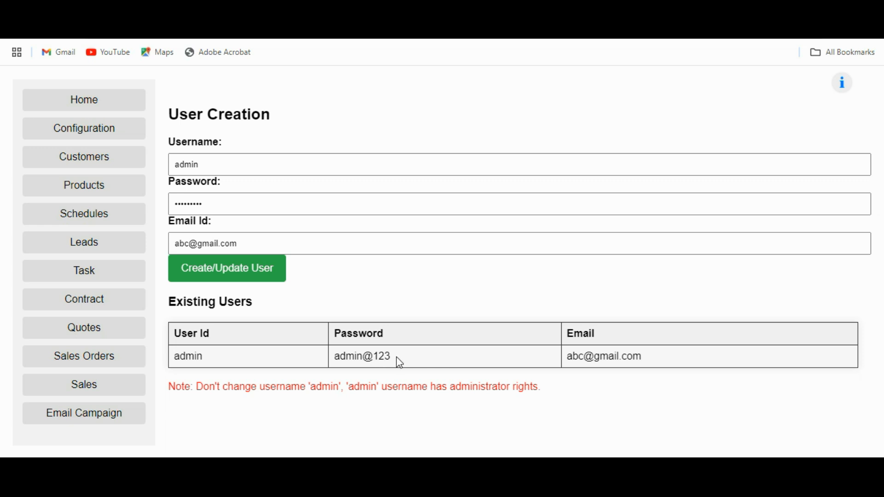
pyautogui.click(101, 106)
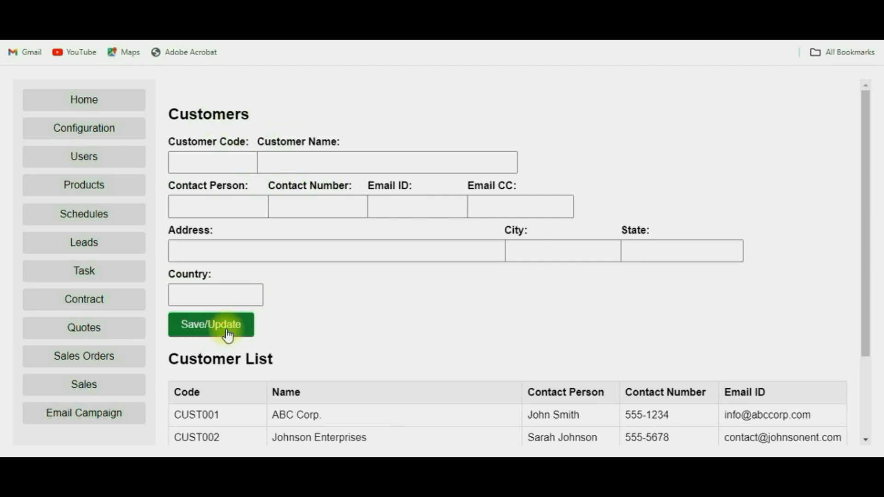
# Step: Delete the trailing state abbreviation from Johnson Enterprises' address, save, and confirm the update alert
pyautogui.scroll(-3, 351, 278)
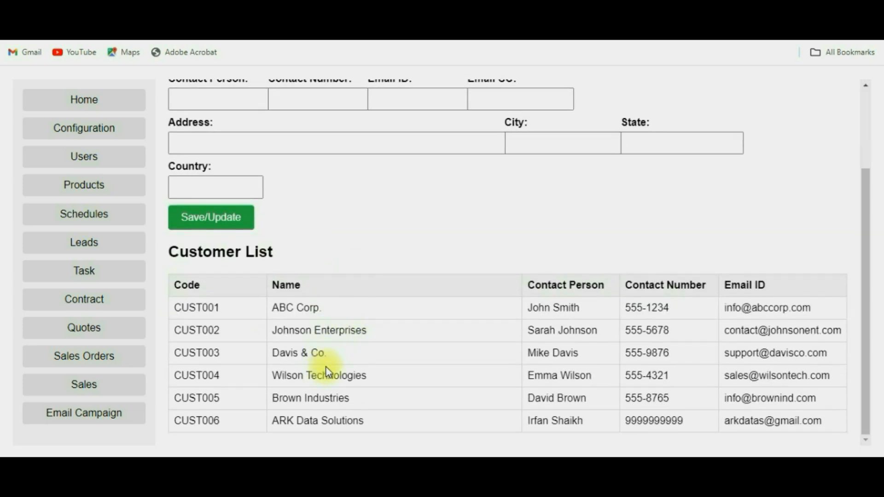
pyautogui.click(325, 332)
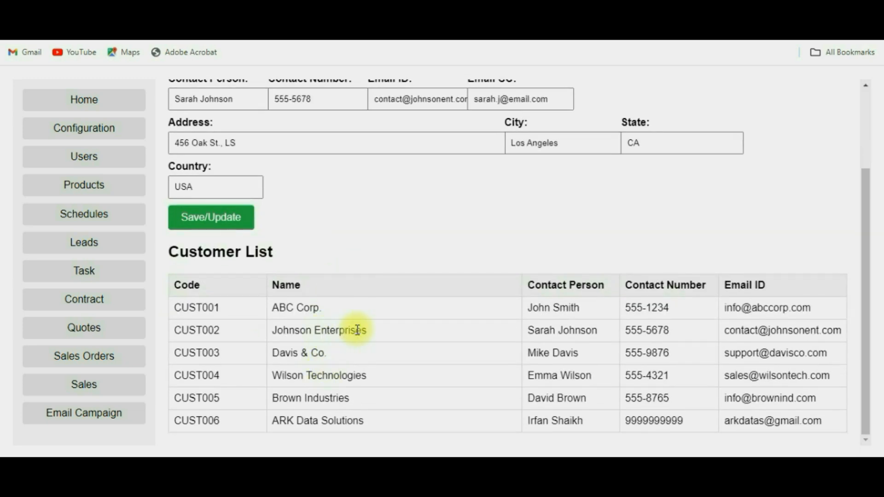
pyautogui.click(264, 252)
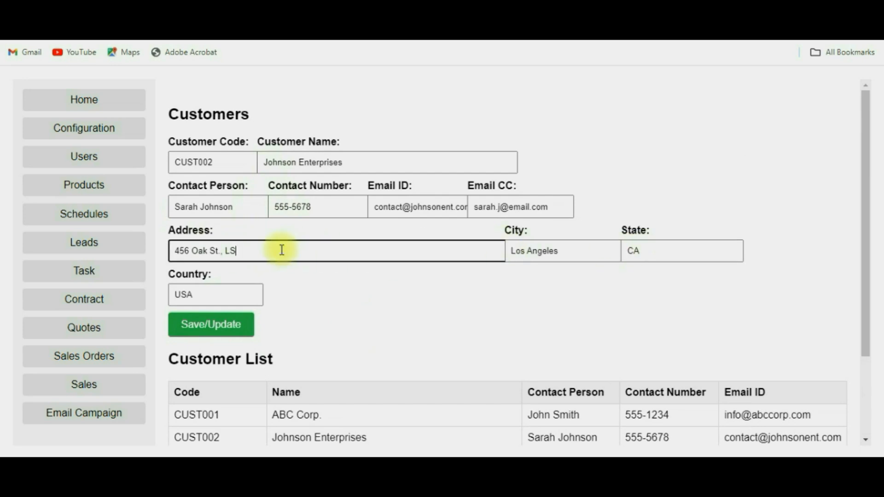
pyautogui.press('BackSpace')
pyautogui.press('BackSpace')
pyautogui.press('BackSpace')
pyautogui.press('BackSpace')
pyautogui.click(203, 335)
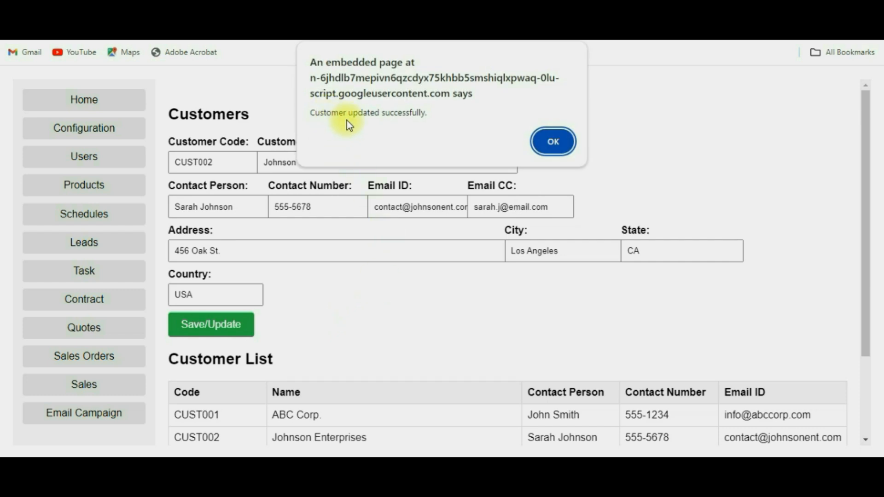
pyautogui.click(551, 141)
pyautogui.scroll(-3, 464, 335)
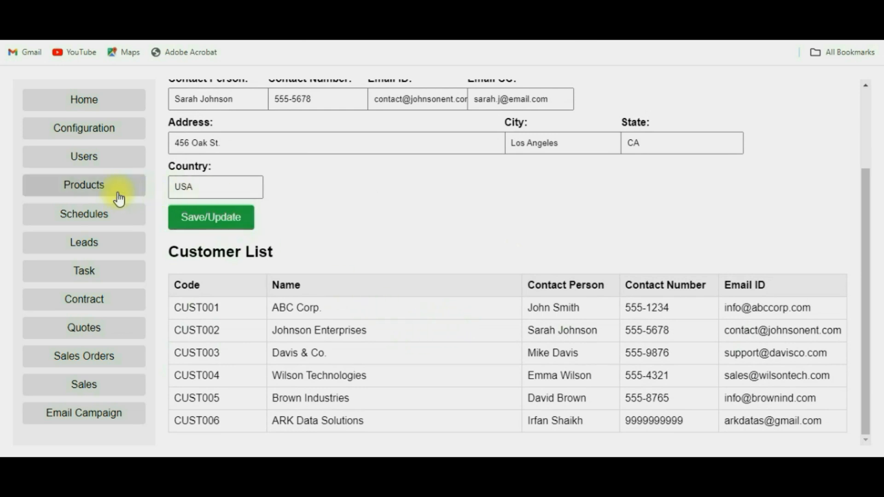
# Step: Open Products and load PROD001 Laptop Pro X into the product form
pyautogui.click(88, 192)
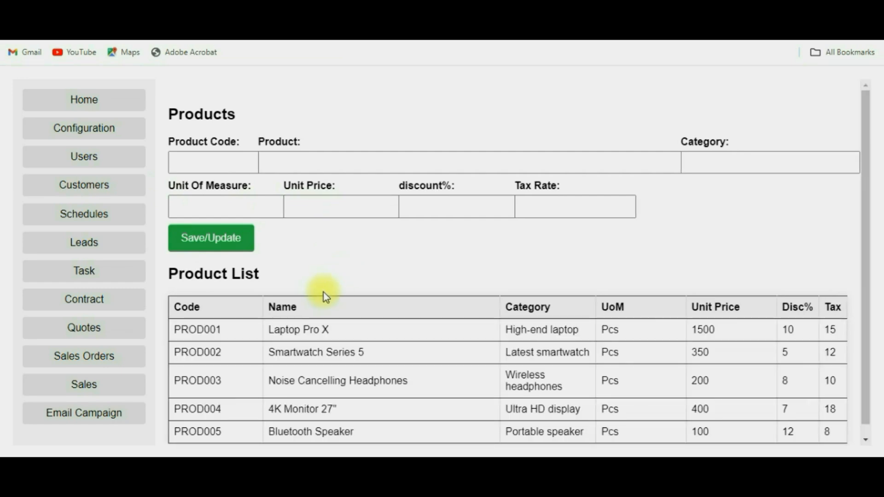
pyautogui.scroll(-1, 324, 291)
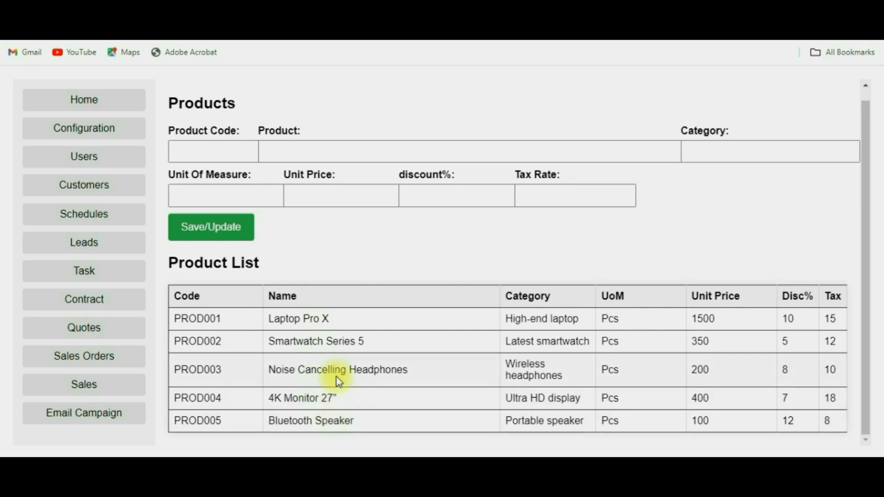
pyautogui.click(345, 325)
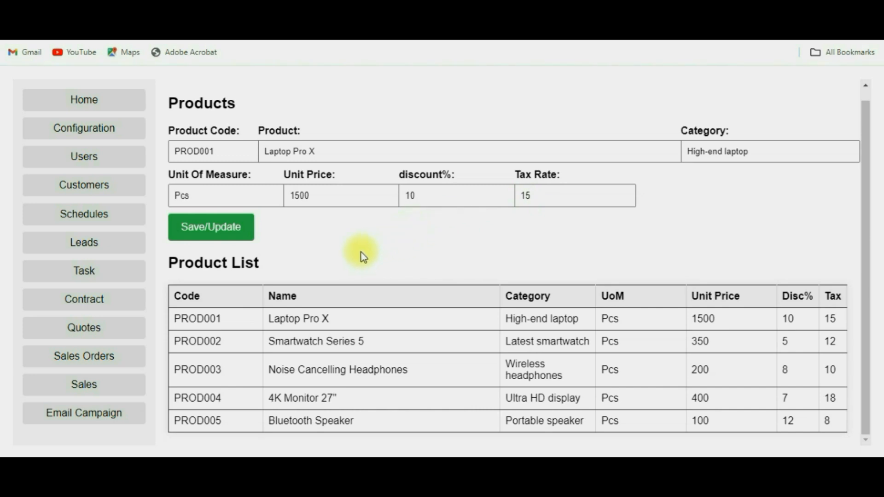
# Step: Open Manage Schedules and view the list showing all schedules, then pending only
pyautogui.click(76, 220)
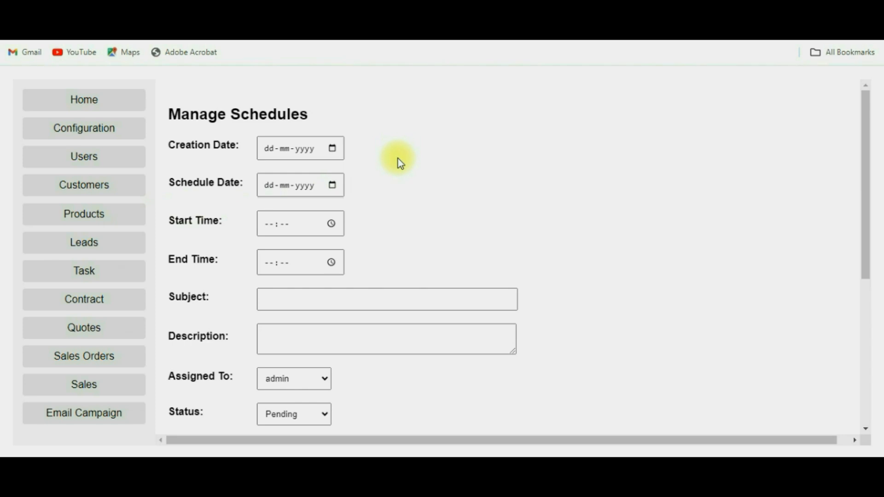
pyautogui.scroll(-6, 398, 161)
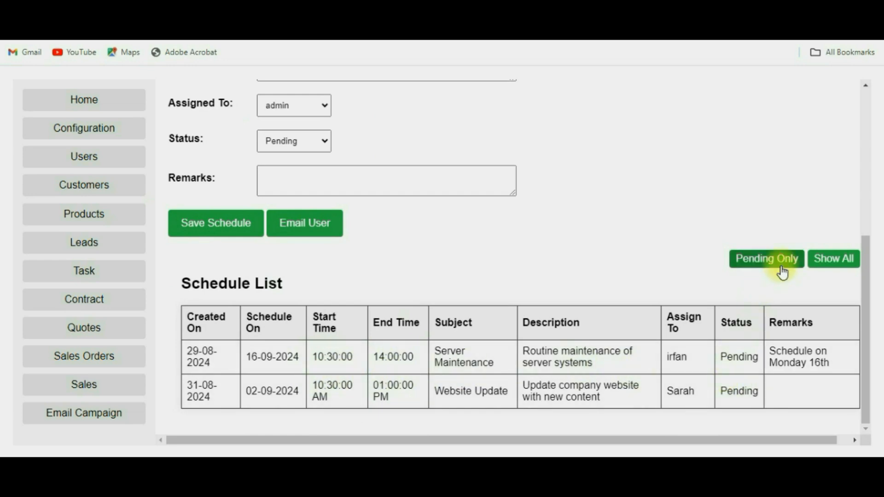
pyautogui.click(843, 275)
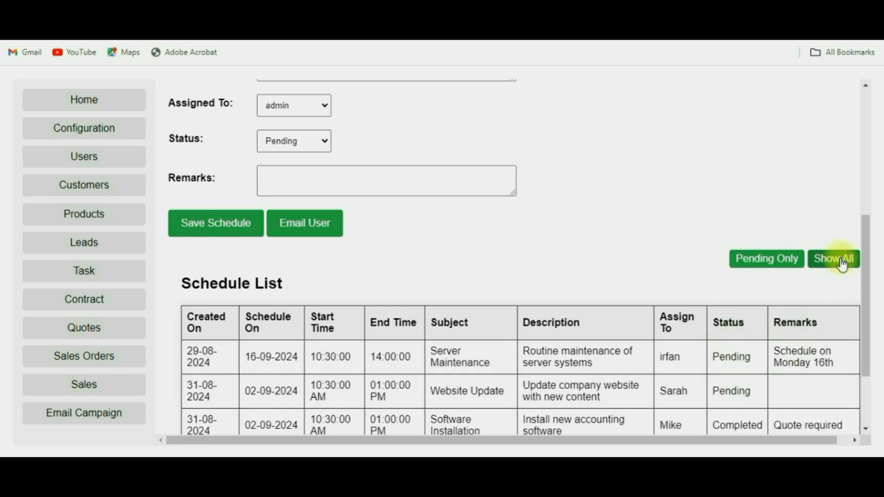
pyautogui.scroll(-2, 775, 370)
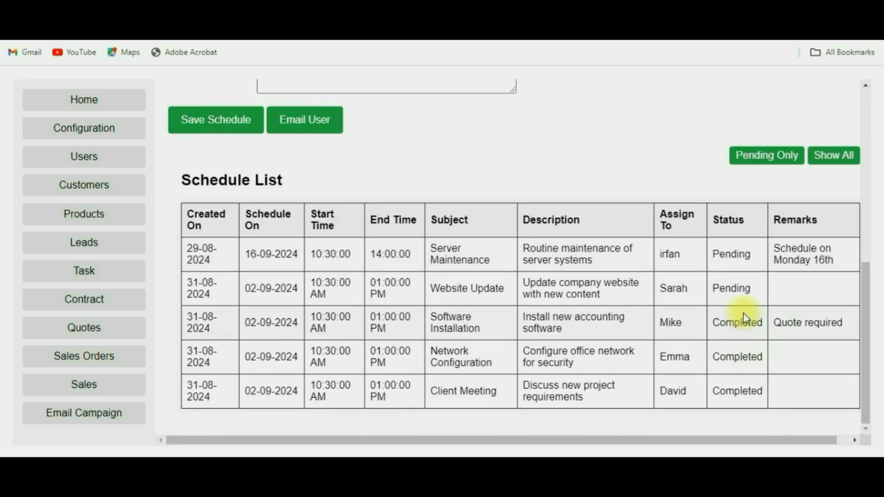
pyautogui.click(767, 155)
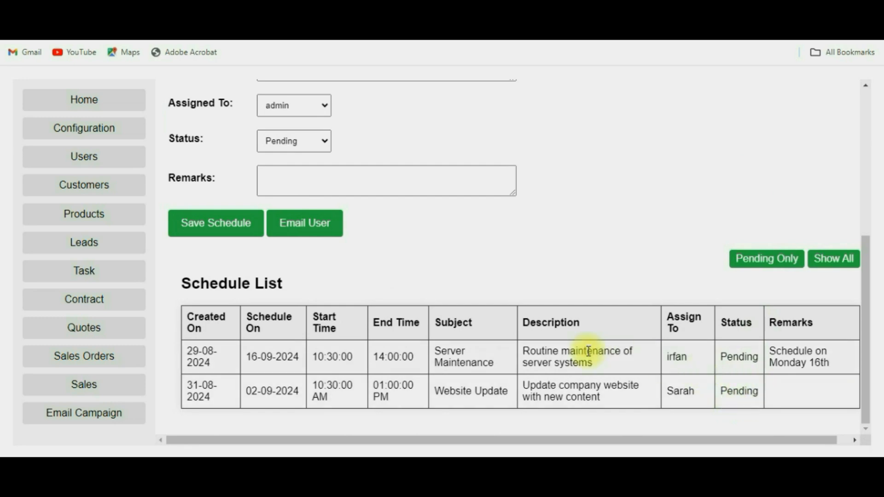
pyautogui.scroll(6, 588, 351)
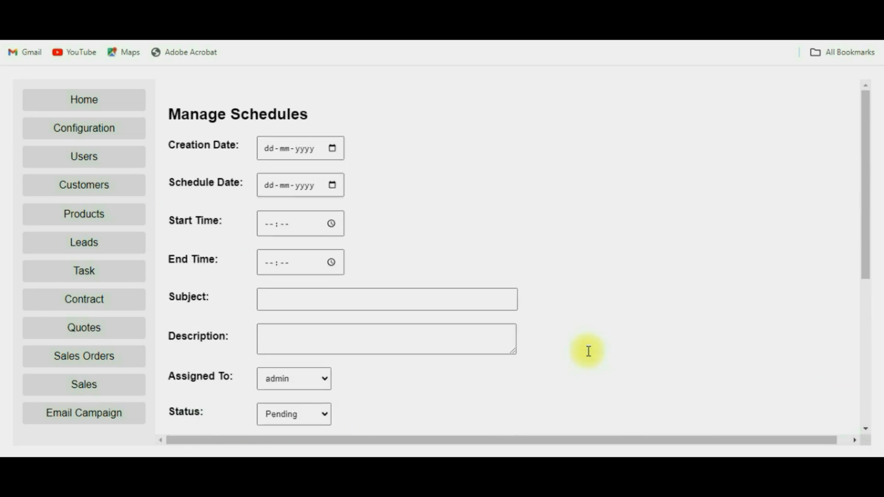
# Step: Set creation date 16-09-2024, schedule date 18-09-2024, and start and end times 16:00
pyautogui.click(333, 150)
pyautogui.click(276, 273)
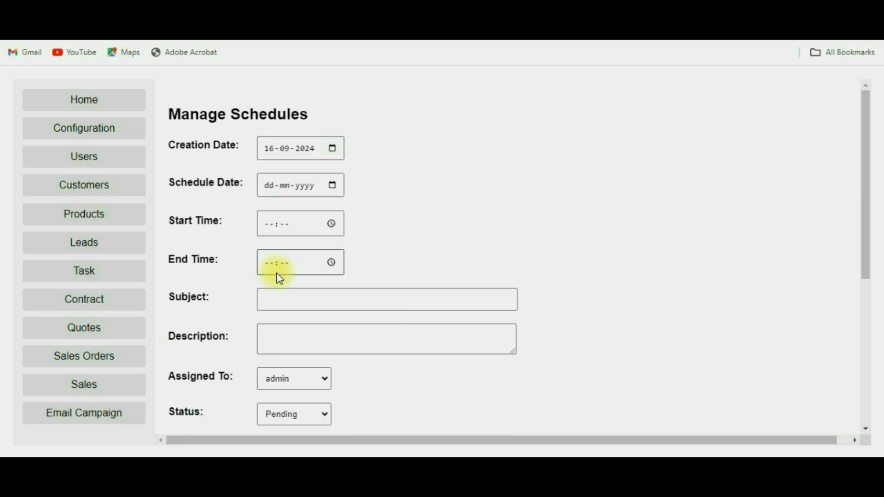
pyautogui.click(333, 186)
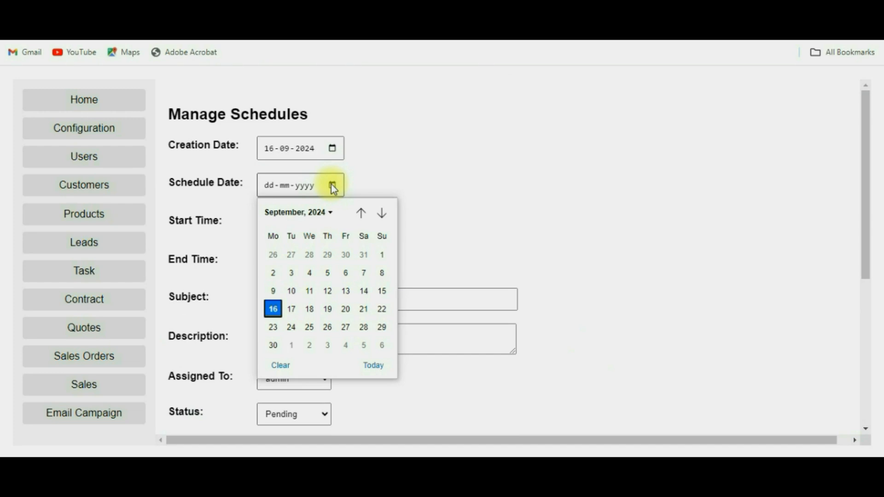
pyautogui.click(309, 309)
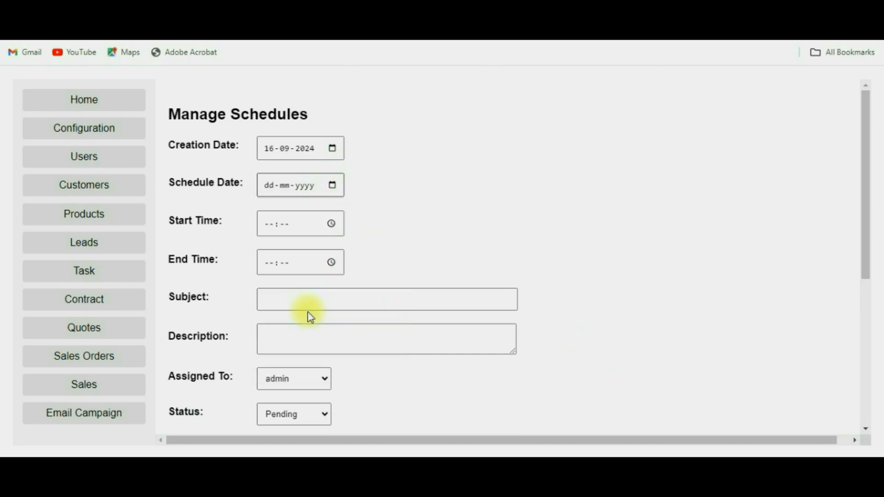
pyautogui.click(331, 224)
pyautogui.click(280, 256)
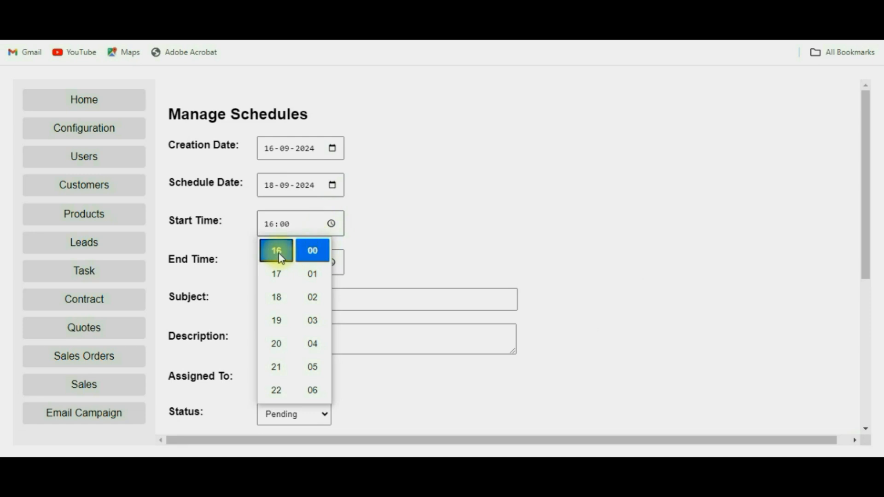
pyautogui.click(364, 259)
pyautogui.click(331, 262)
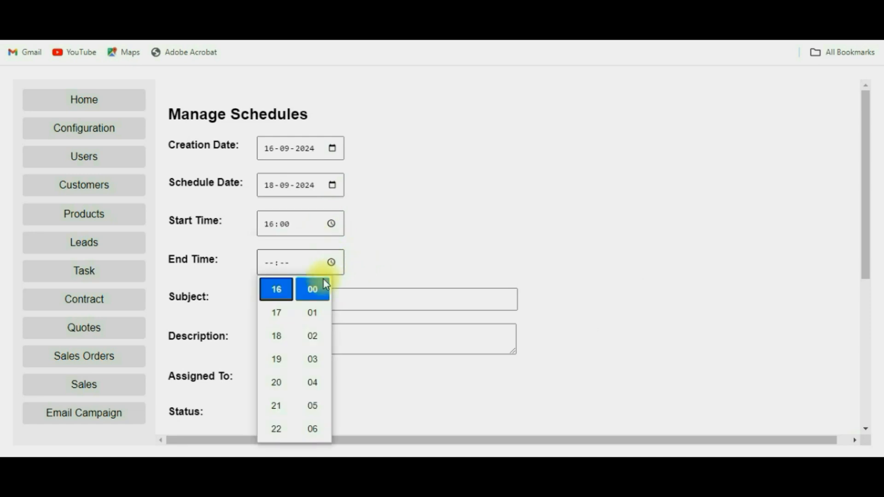
pyautogui.click(278, 295)
pyautogui.click(442, 259)
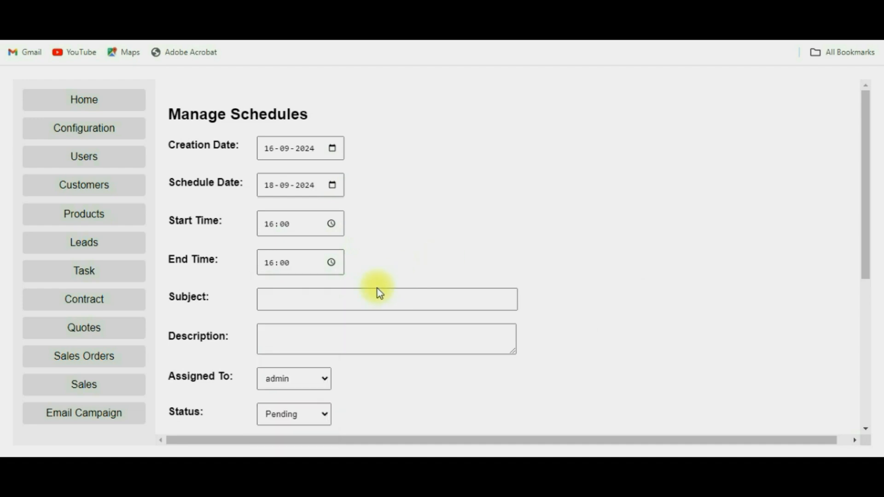
# Step: Enter subject 'Client Meeting for Server Setu' and description 'Dell Server Requirements with 256GB RAM, 1TB HDD etc'
pyautogui.click(342, 300)
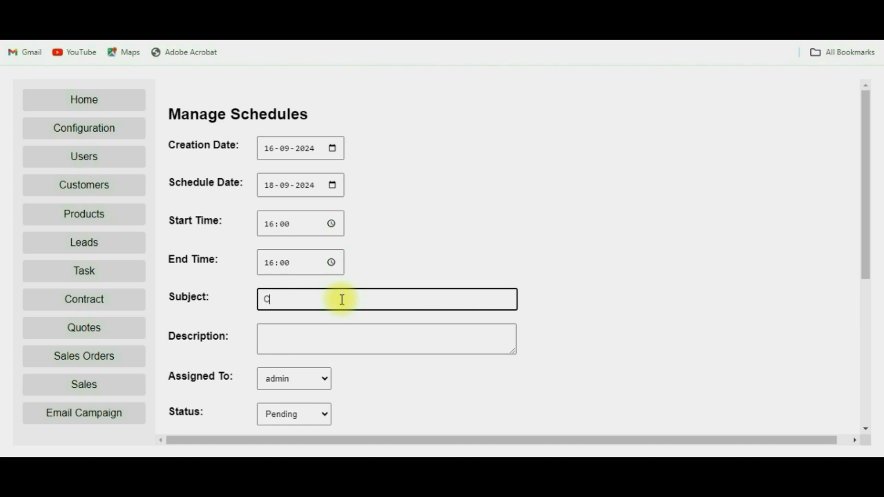
pyautogui.write('Client Meeting for Server Setup')
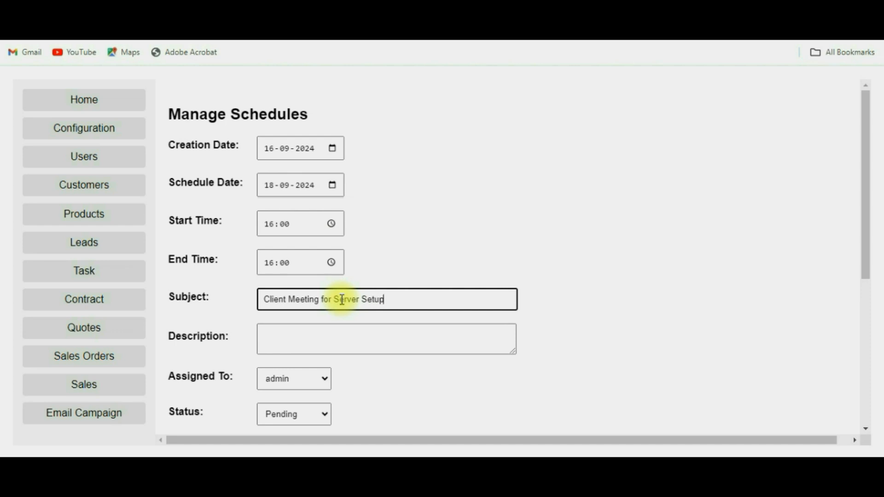
pyautogui.click(372, 338)
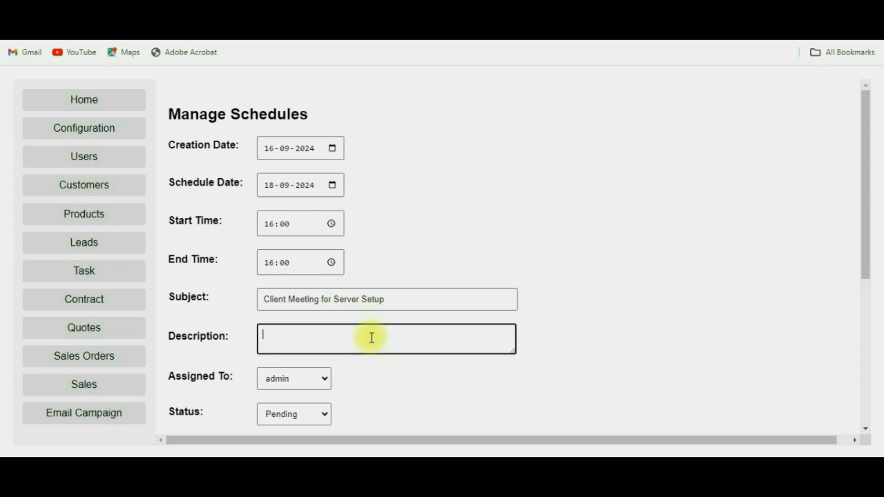
pyautogui.write('Dell Server Requireme')
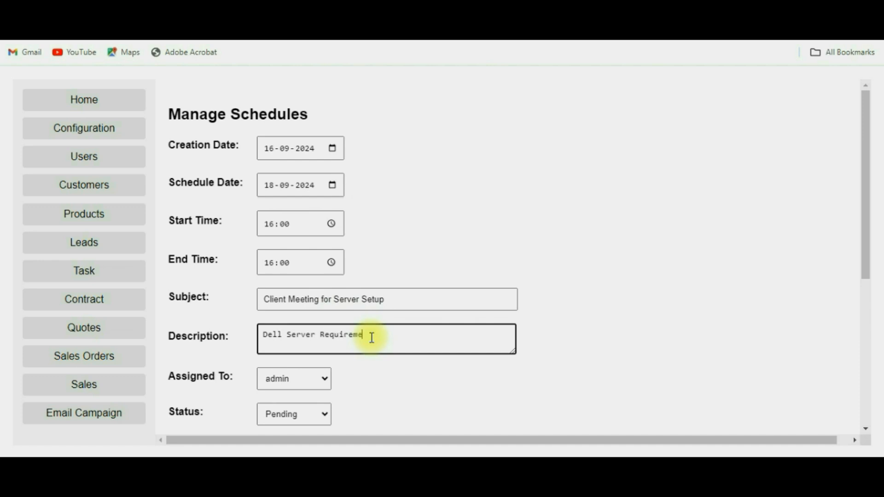
pyautogui.write('nts with 256GB RAM, 1TB HDD')
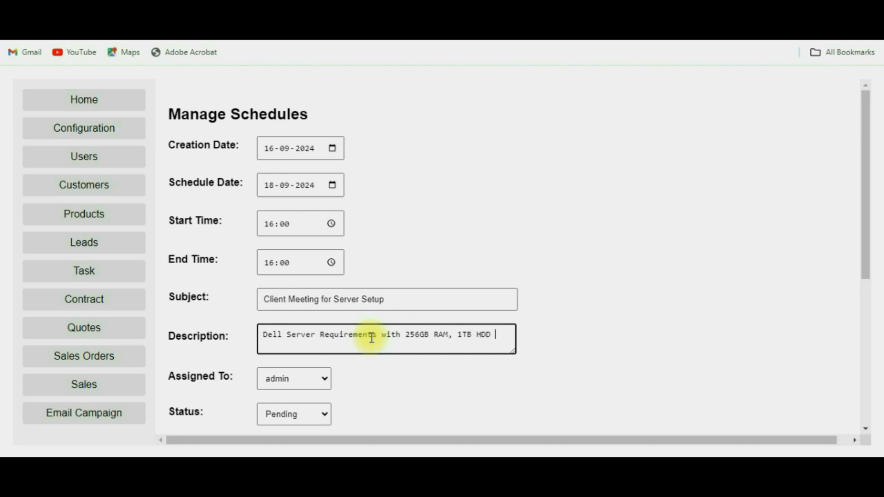
pyautogui.write(' etc')
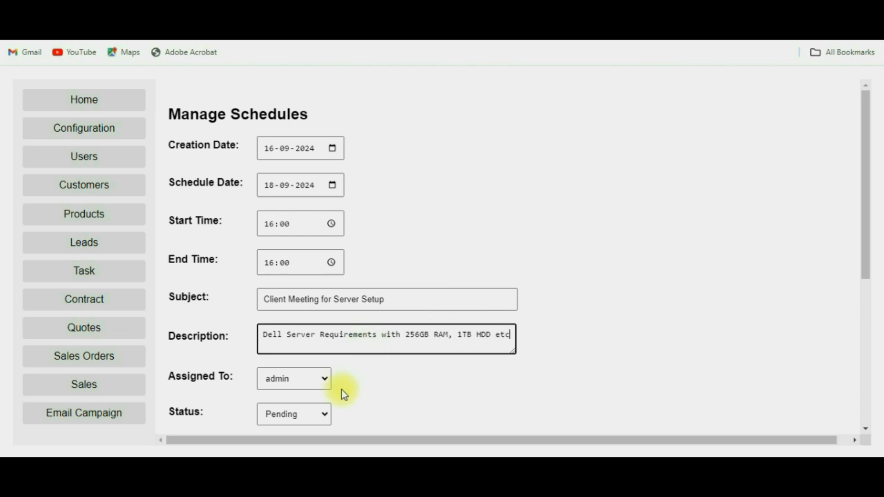
# Step: Assign the schedule to another team member, save it, and confirm the added alert
pyautogui.click(325, 381)
pyautogui.click(298, 289)
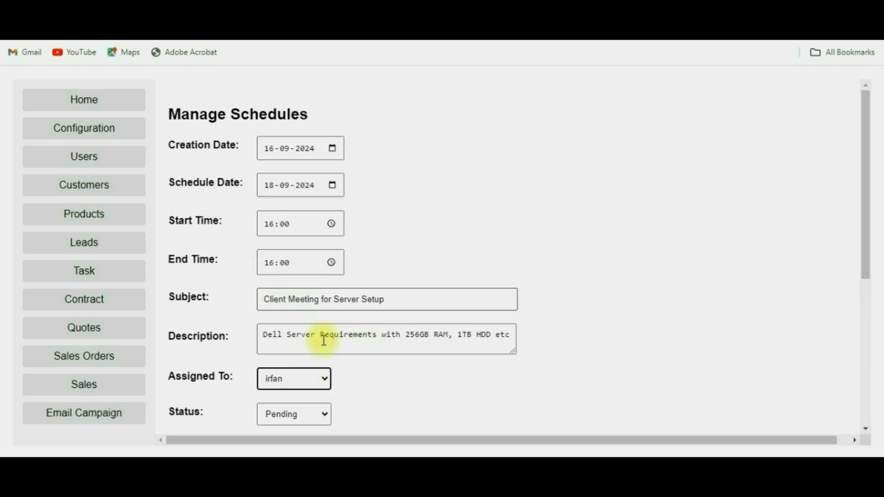
pyautogui.scroll(-3, 413, 380)
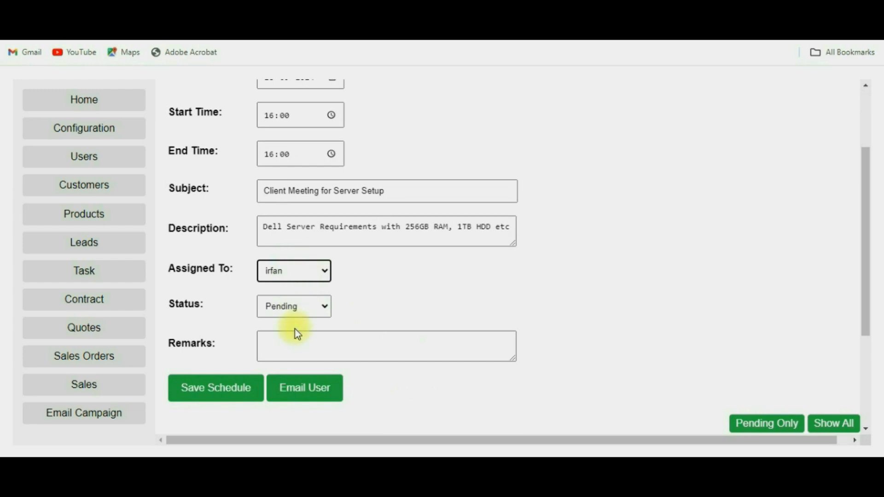
pyautogui.click(298, 341)
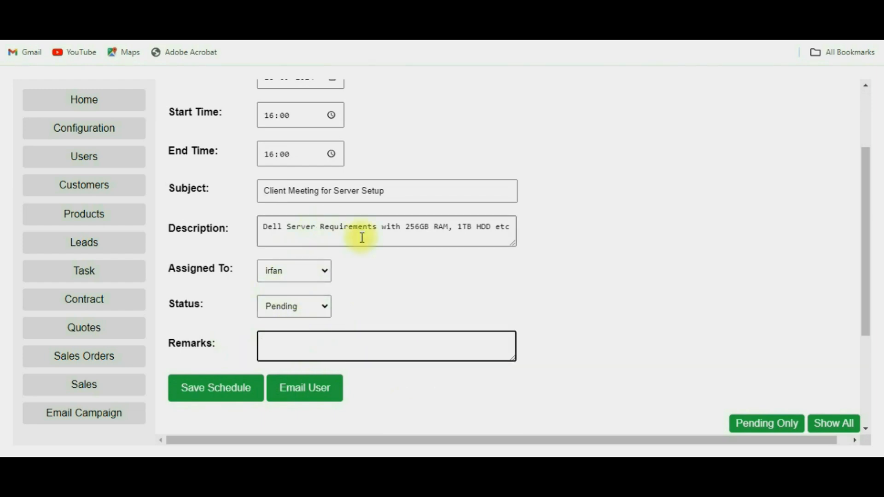
pyautogui.click(228, 392)
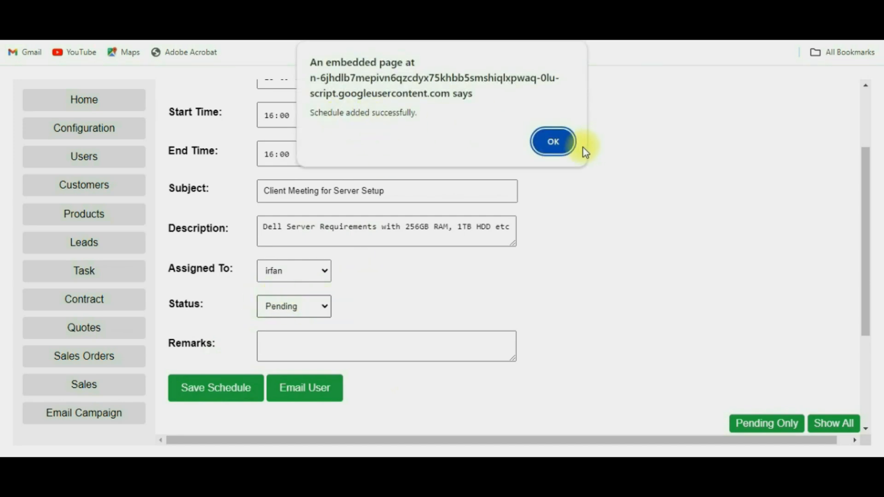
pyautogui.click(552, 142)
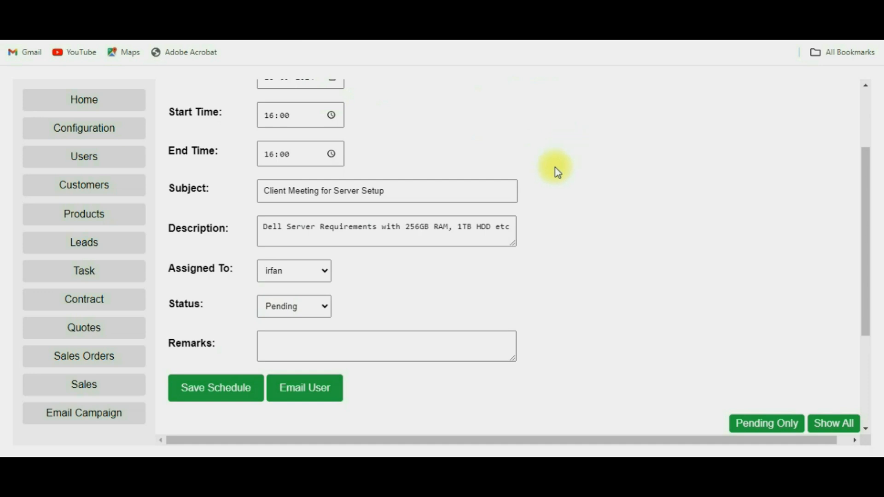
# Step: Check the new Client Meeting for Server Setup row in the Schedule List
pyautogui.scroll(-3, 608, 350)
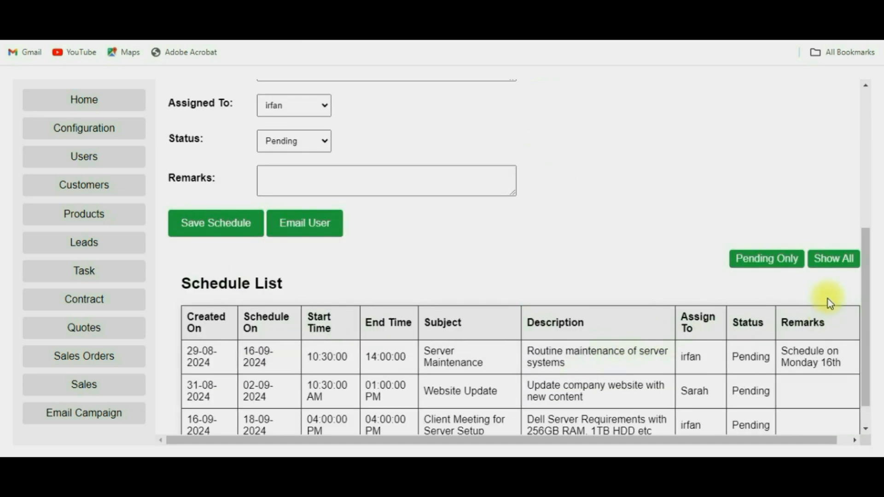
pyautogui.scroll(-1, 787, 375)
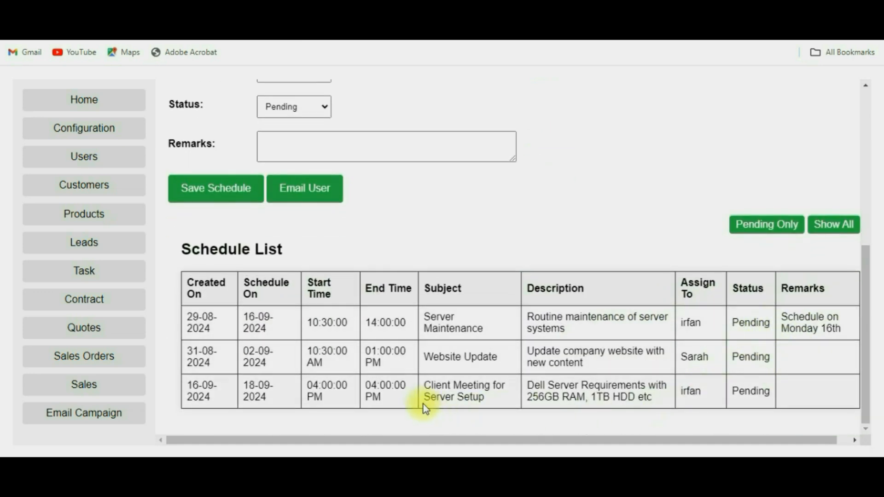
pyautogui.moveTo(603, 396); pyautogui.dragTo(432, 384)
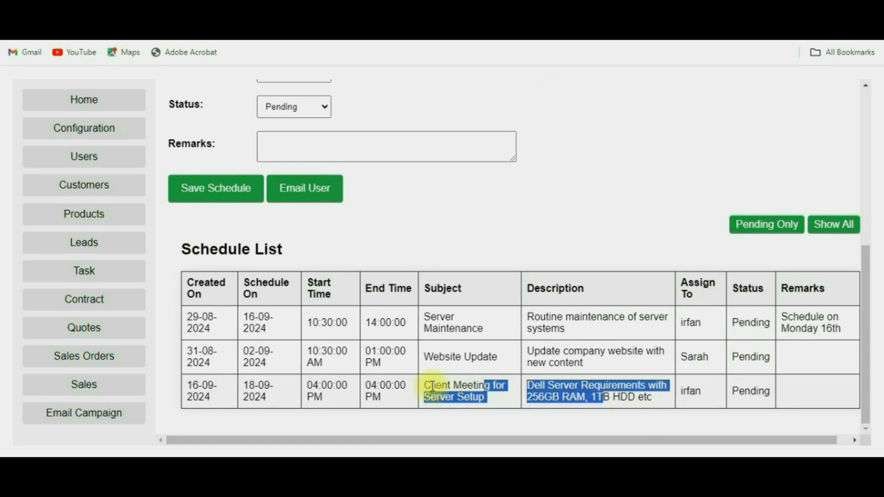
pyautogui.click(406, 386)
pyautogui.scroll(4, 407, 386)
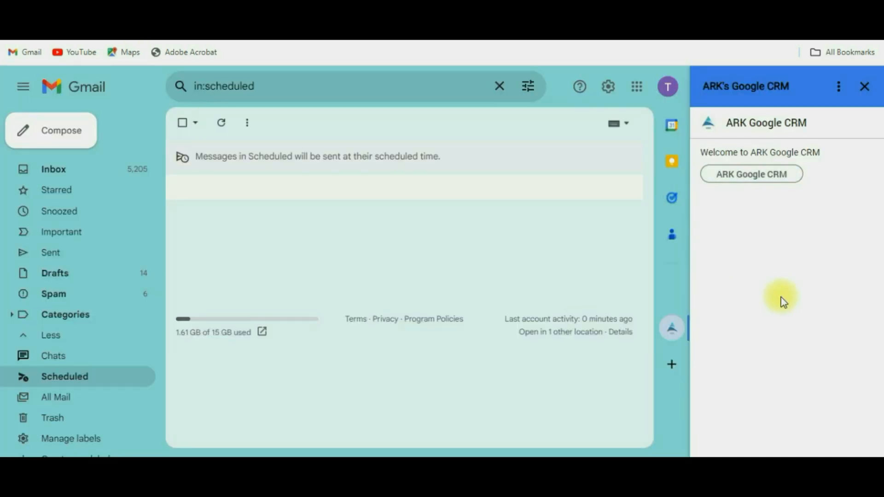
pyautogui.click(870, 94)
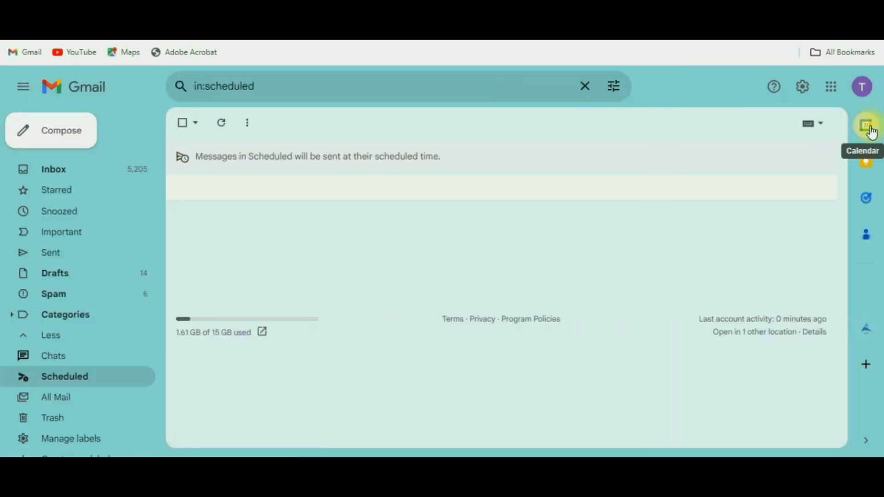
pyautogui.click(871, 129)
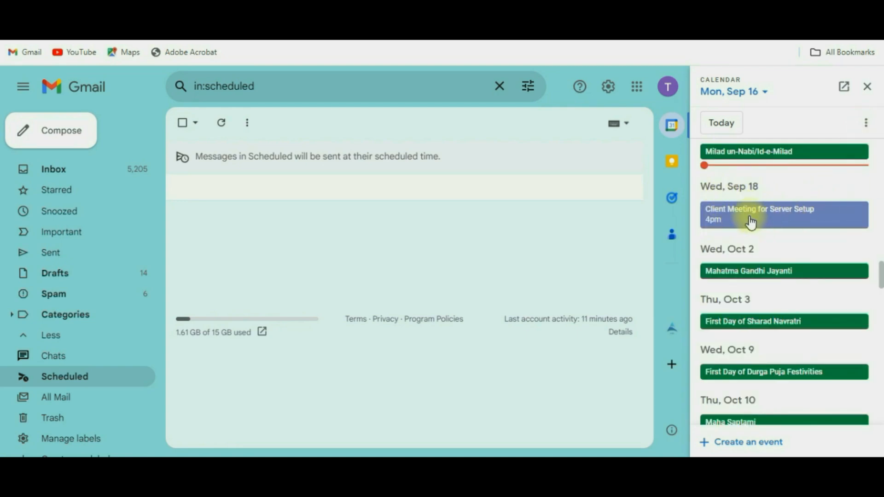
pyautogui.click(751, 223)
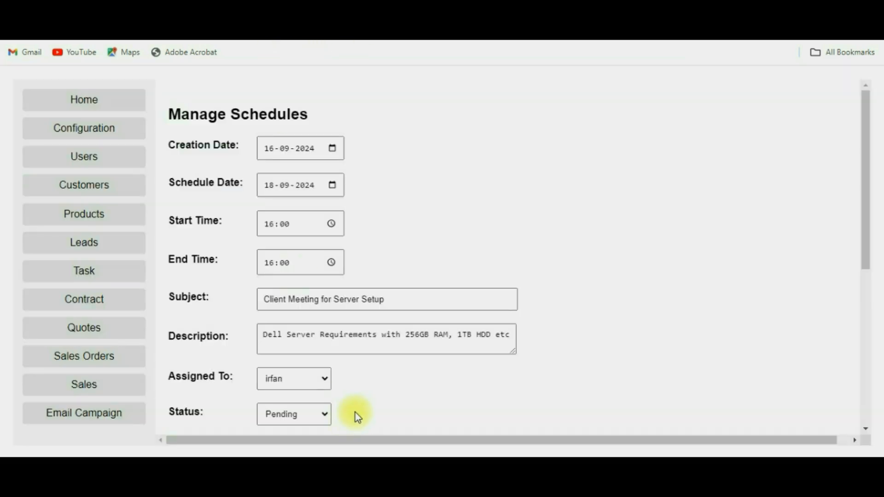
# Step: Glance at the assignee list without changing it, then open the Manage Leads page
pyautogui.scroll(-5, 369, 355)
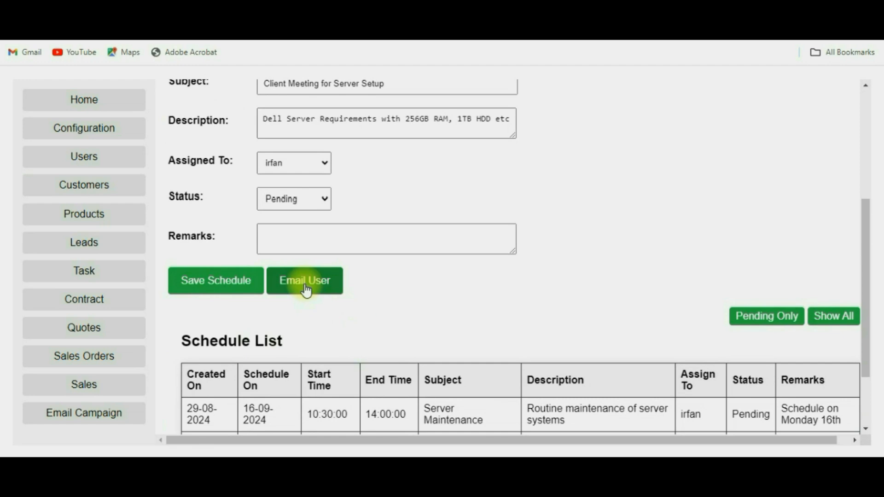
pyautogui.click(310, 165)
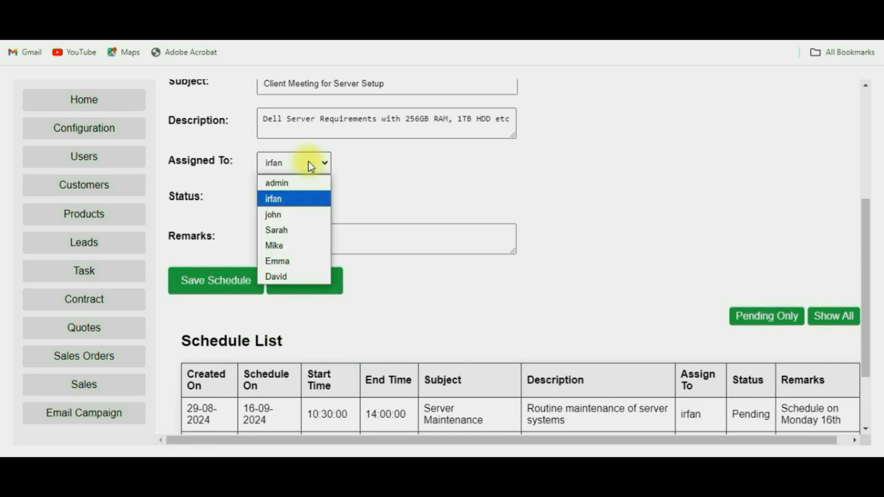
pyautogui.click(310, 165)
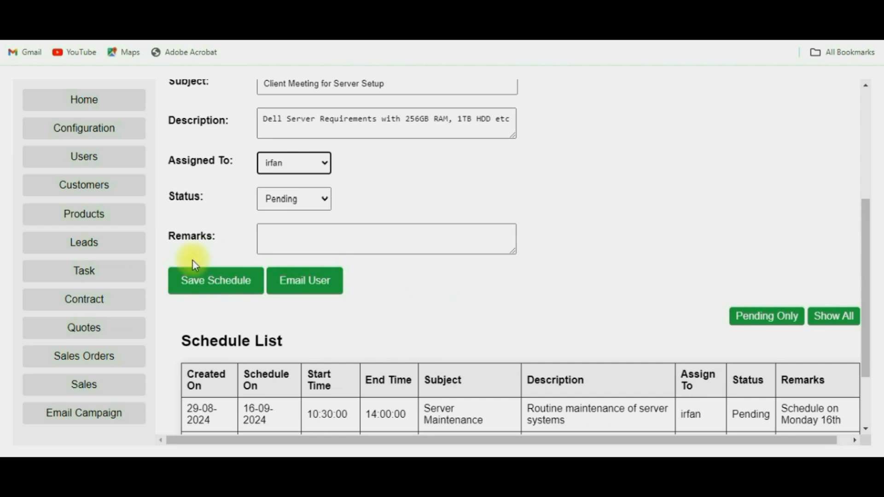
pyautogui.click(79, 249)
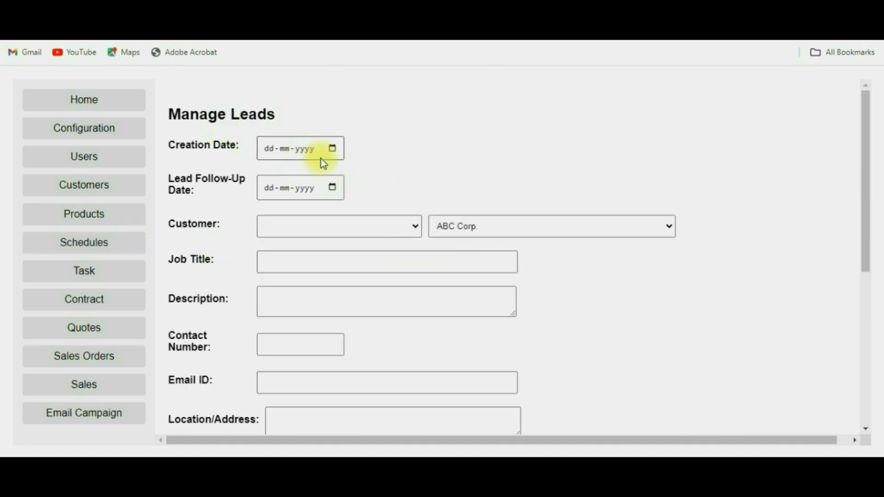
# Step: Select customer CUST004 in the lead form and move through the job title and description fields
pyautogui.click(332, 149)
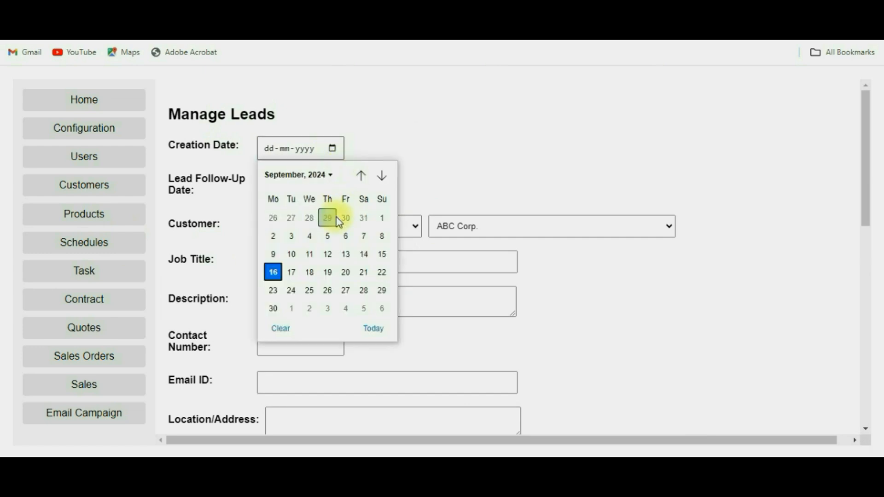
pyautogui.click(469, 171)
pyautogui.click(393, 228)
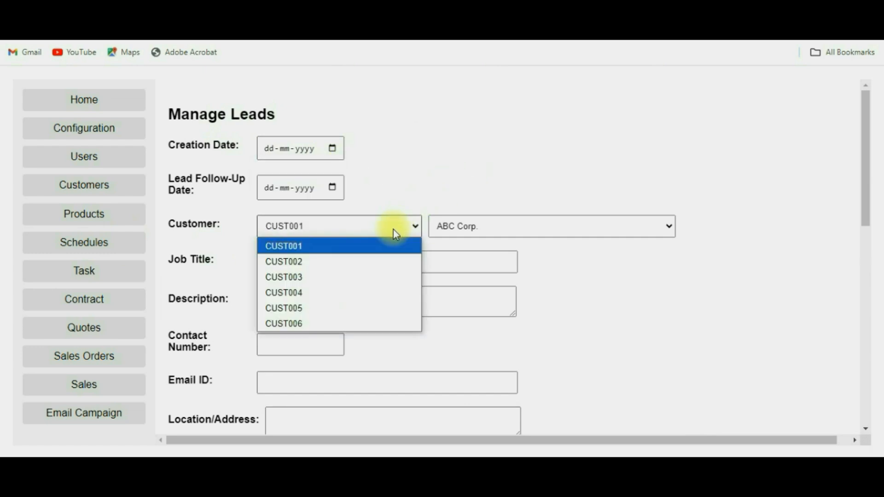
pyautogui.click(314, 299)
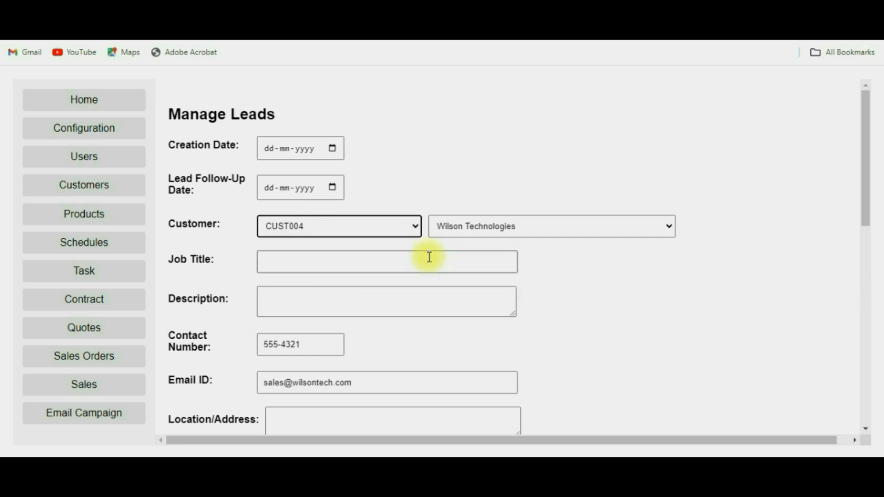
pyautogui.click(318, 264)
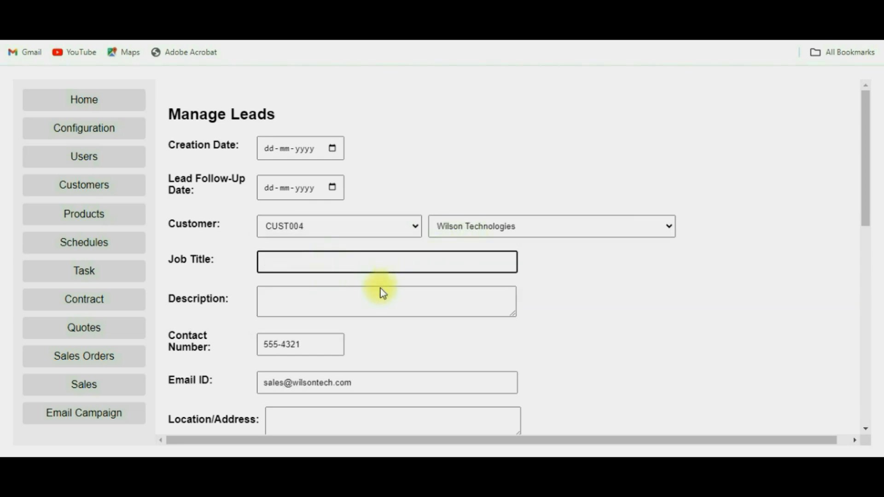
pyautogui.click(361, 300)
# Step: Filter the Leads table to Open Leads Only, switch back to Show All, then open Manage Tasks
pyautogui.scroll(-2, 526, 304)
pyautogui.scroll(-5, 526, 304)
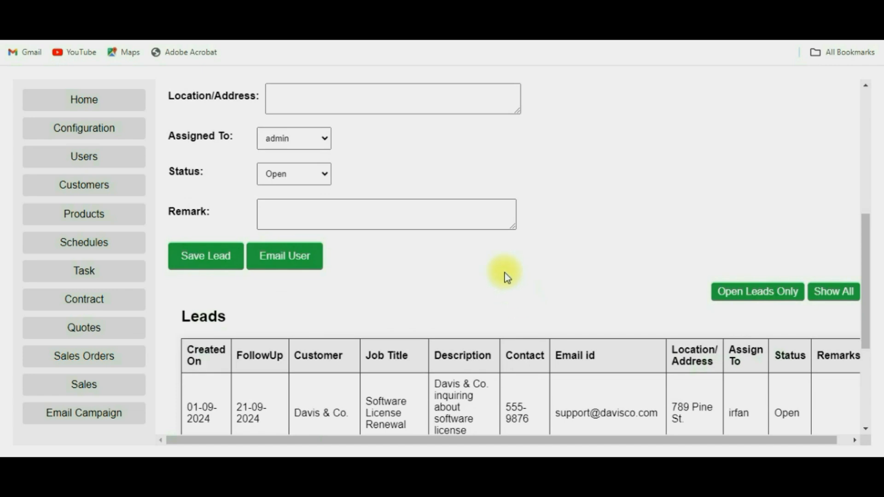
pyautogui.scroll(-4, 413, 226)
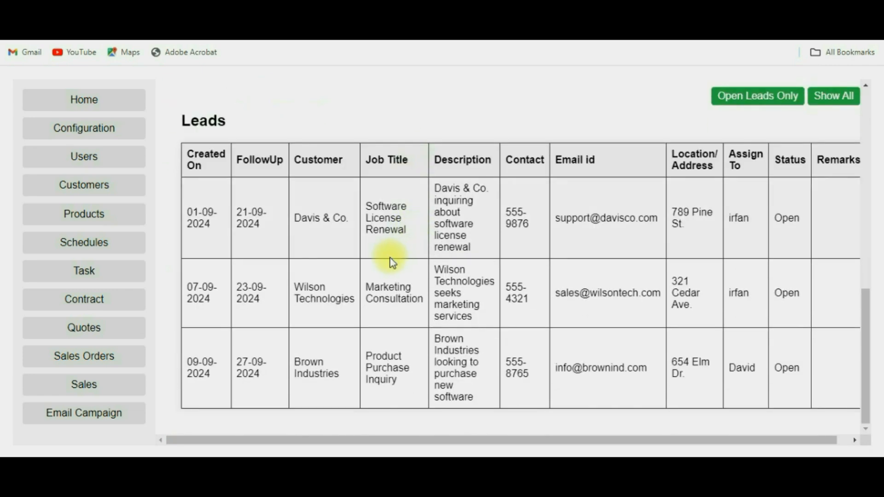
pyautogui.scroll(2, 723, 156)
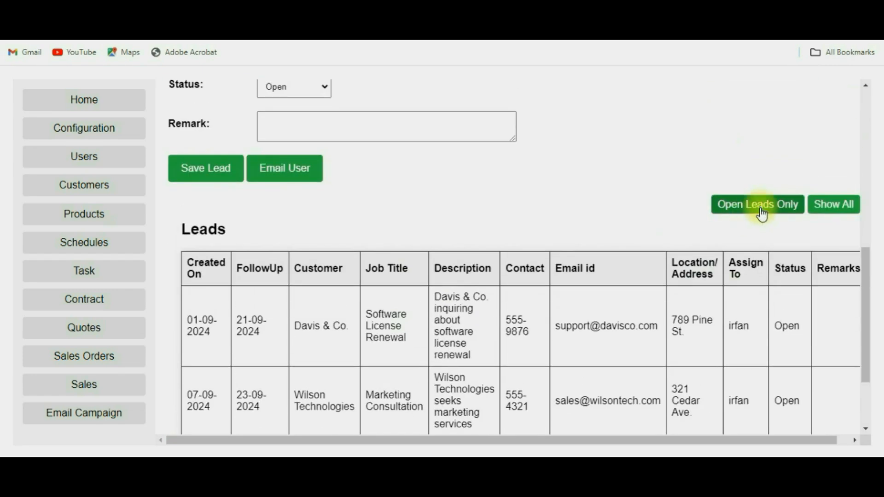
pyautogui.click(847, 213)
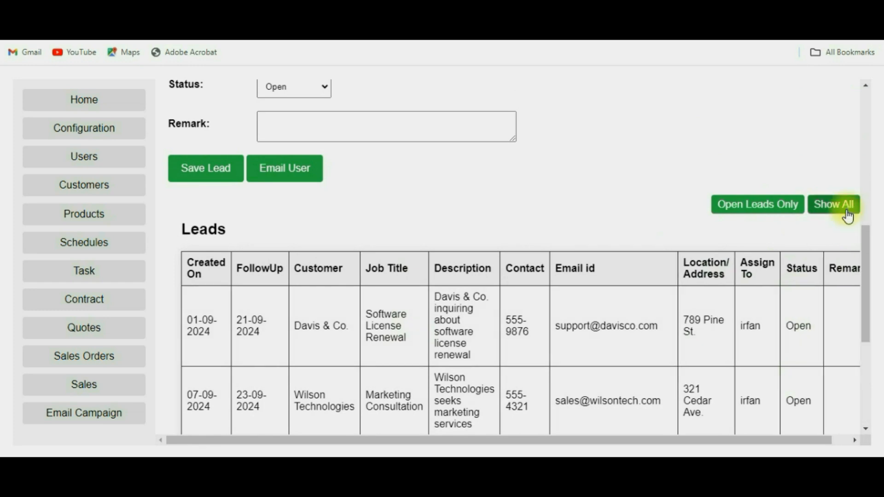
pyautogui.scroll(-5, 838, 305)
pyautogui.scroll(5, 826, 276)
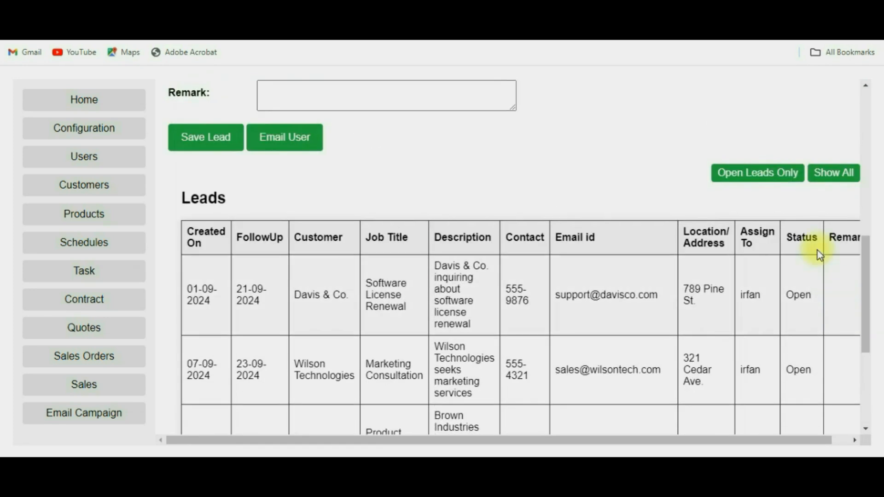
pyautogui.click(768, 179)
pyautogui.scroll(-2, 760, 315)
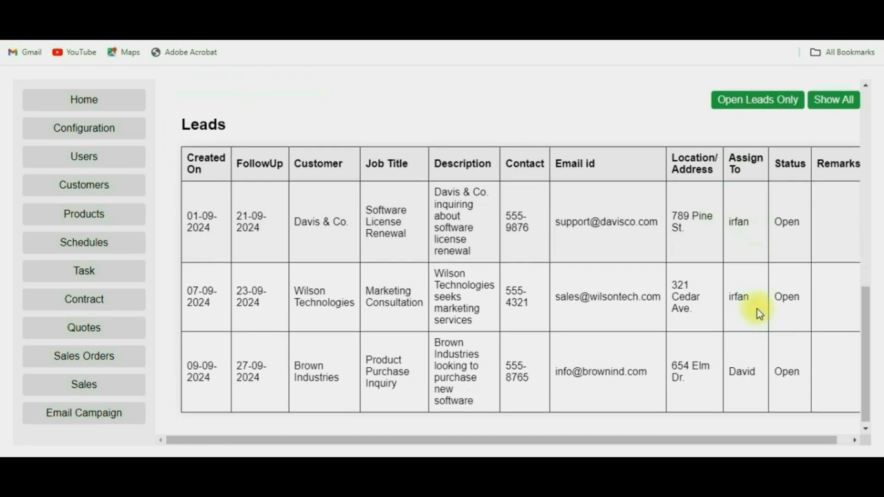
pyautogui.scroll(2, 757, 312)
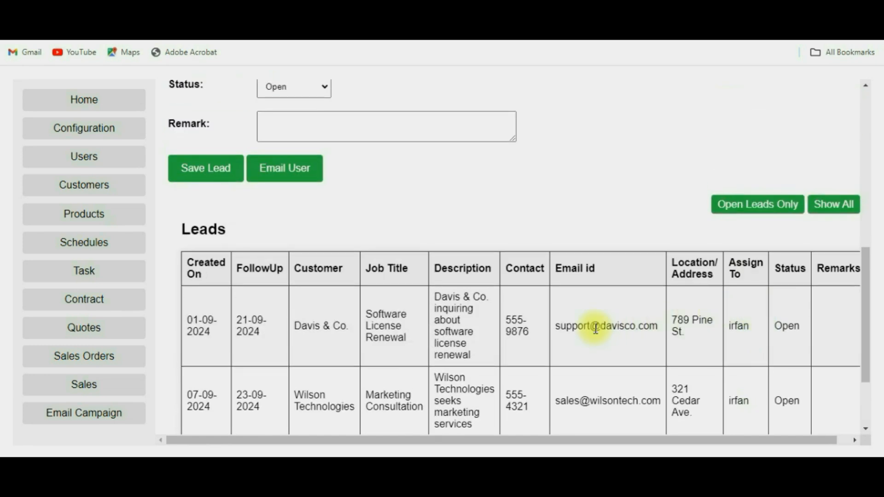
pyautogui.scroll(9, 570, 308)
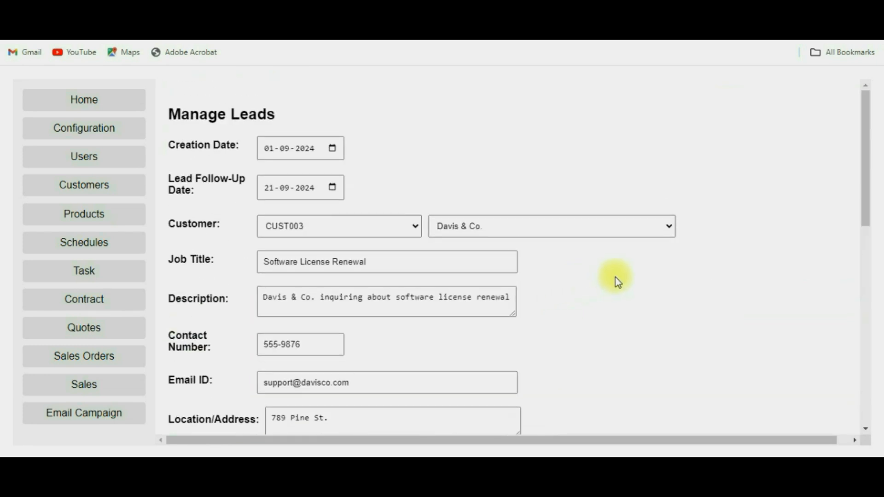
pyautogui.scroll(-5, 372, 289)
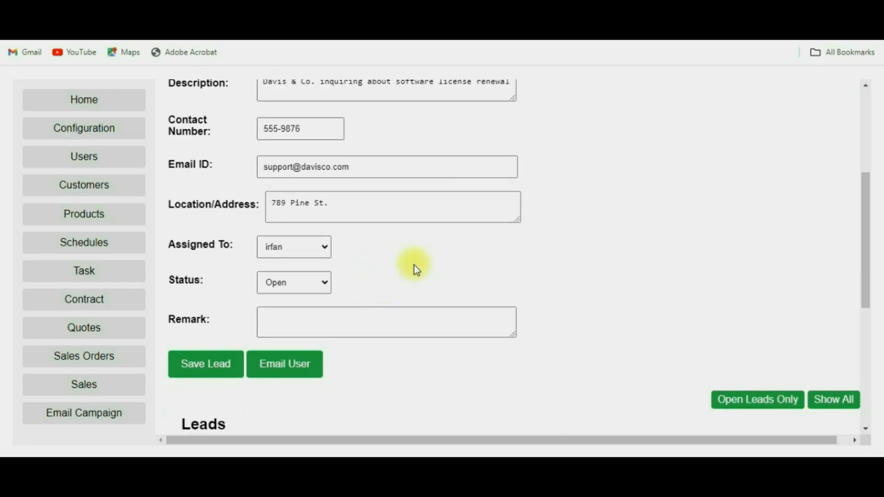
pyautogui.scroll(-2, 414, 265)
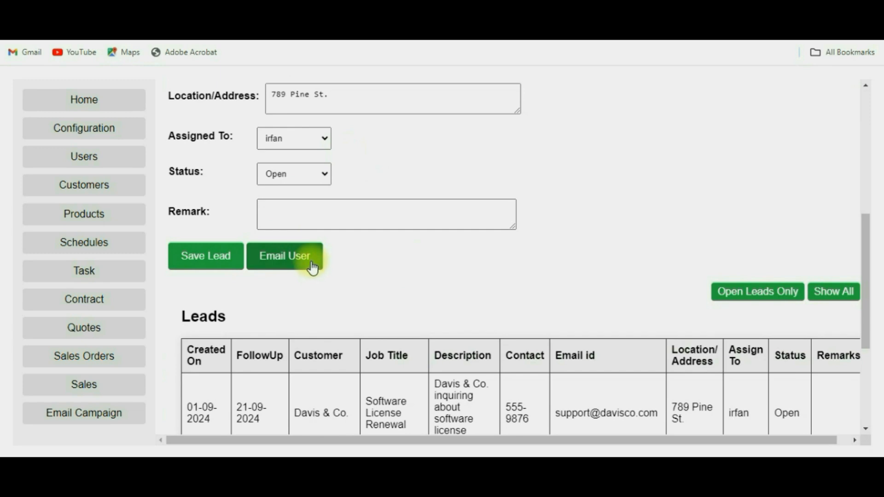
pyautogui.click(84, 273)
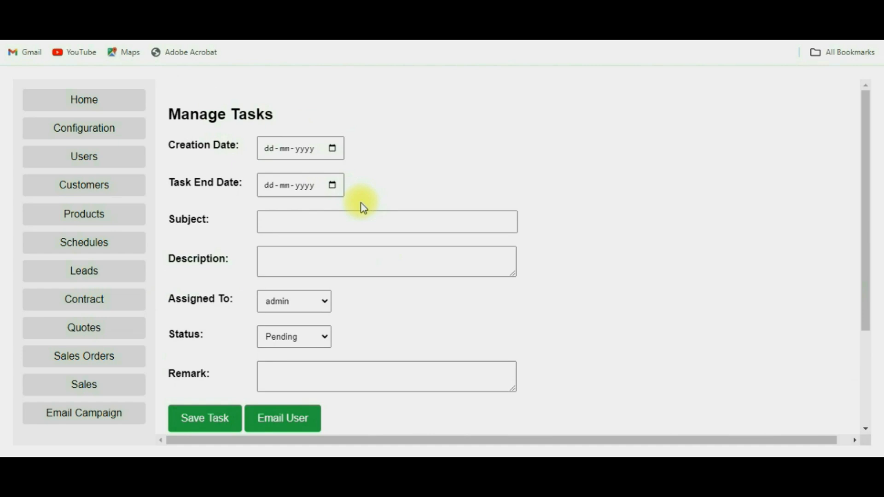
# Step: Review the three pending tasks and Assigned To options, keeping admin, then open Manage Contracts
pyautogui.scroll(-3, 364, 208)
pyautogui.scroll(-1, 420, 196)
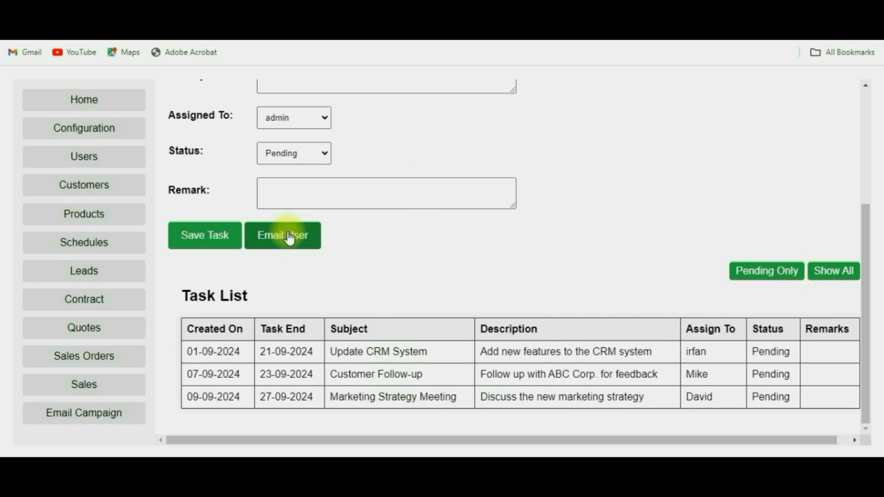
pyautogui.click(312, 116)
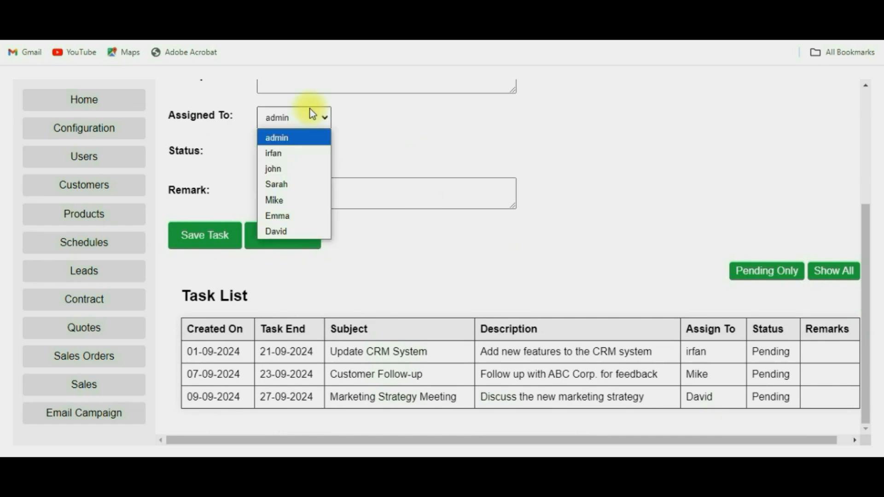
pyautogui.click(403, 134)
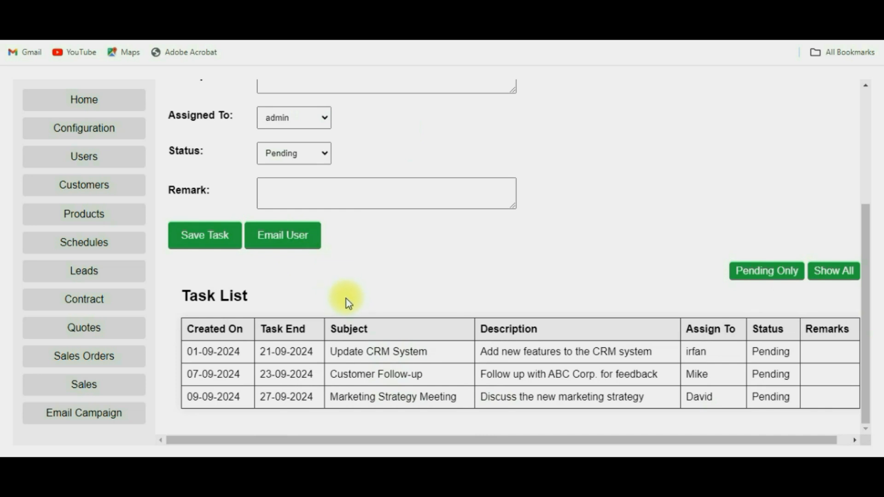
pyautogui.click(98, 308)
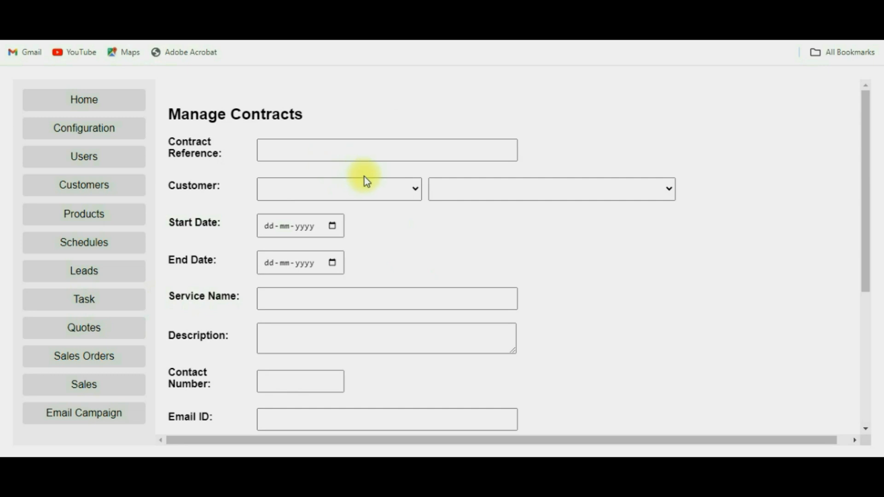
# Step: Pick customer CUST002, Johnson Enterprises, for a new contract and review the four existing contracts
pyautogui.click(366, 188)
pyautogui.click(392, 193)
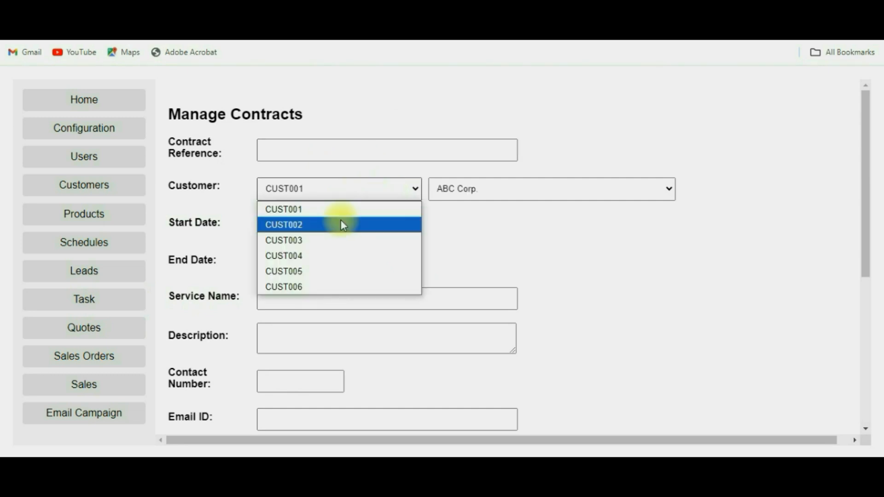
pyautogui.click(341, 223)
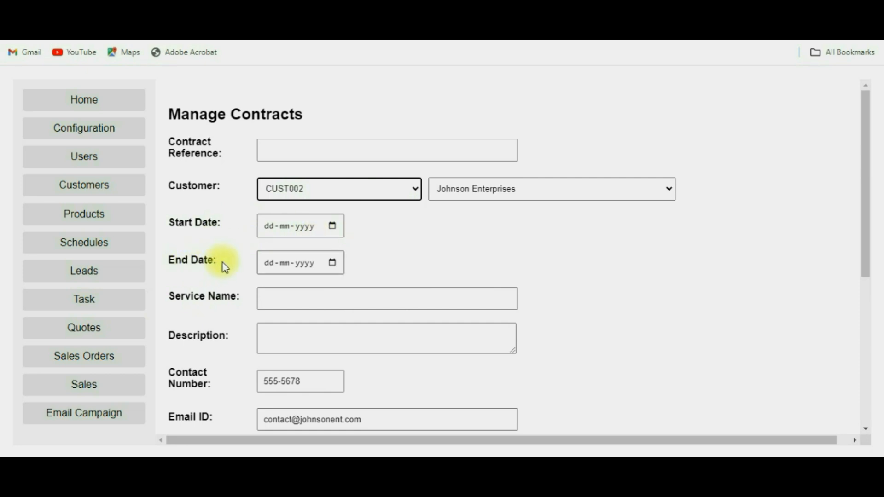
pyautogui.scroll(-2, 286, 195)
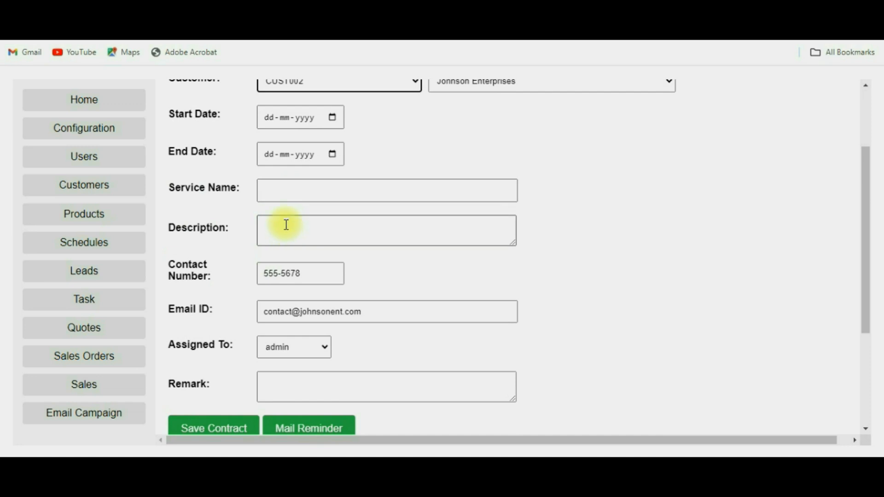
pyautogui.scroll(-1, 381, 244)
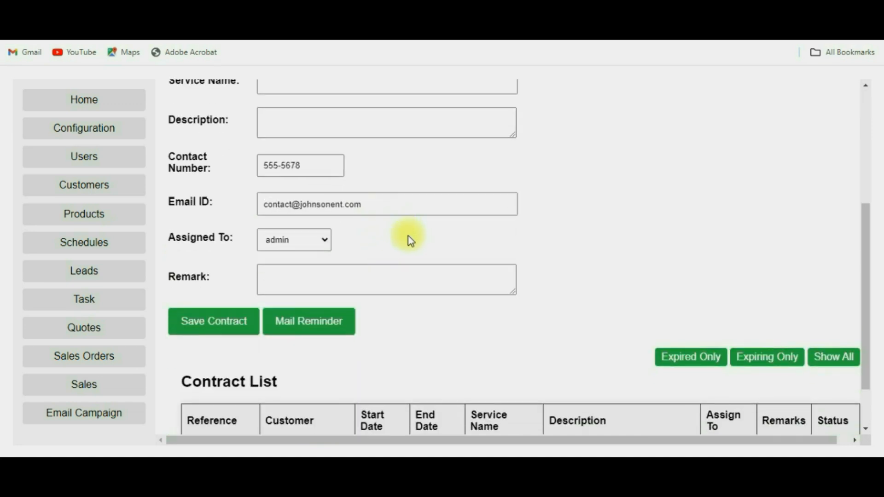
pyautogui.scroll(-1, 407, 237)
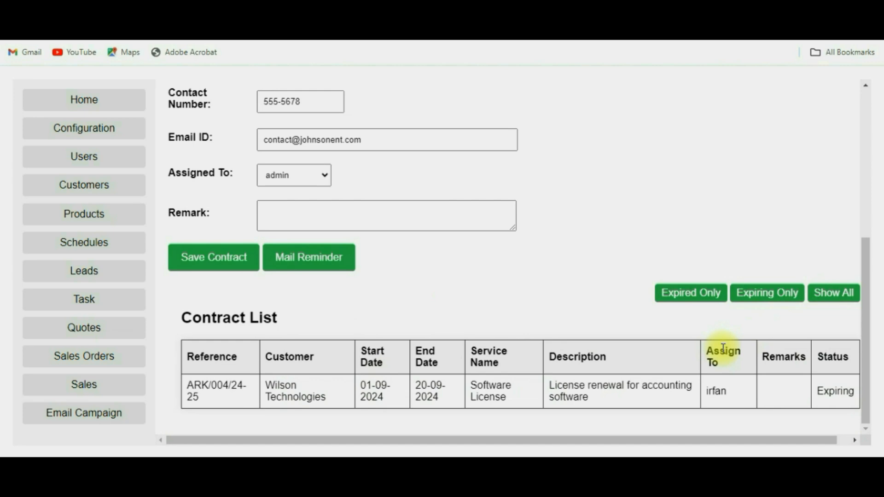
pyautogui.scroll(-2, 722, 349)
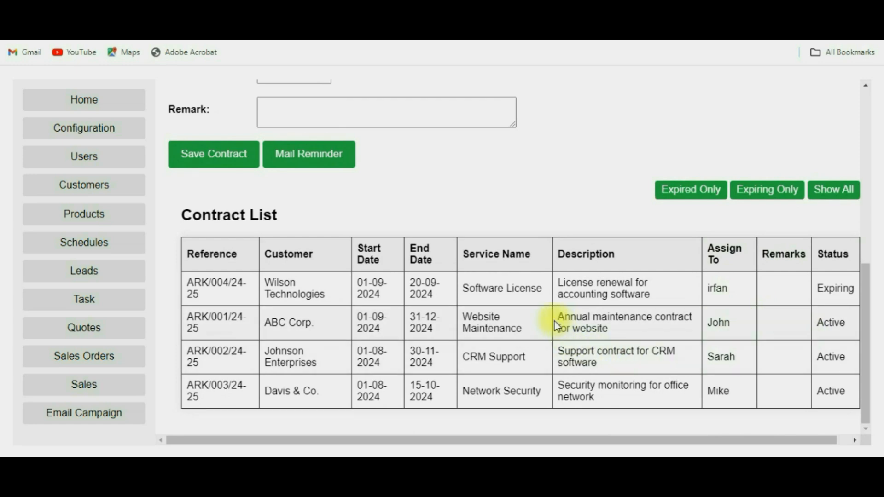
pyautogui.scroll(6, 558, 286)
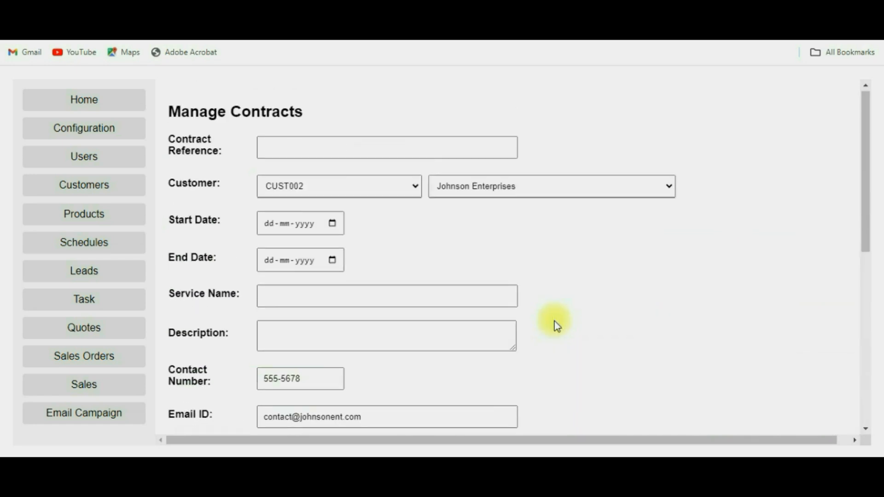
pyautogui.click(276, 150)
# Step: Enter contract reference ARK/005/24-25 running from 01-09-2024 to 30-09-2024
pyautogui.write('ARK')
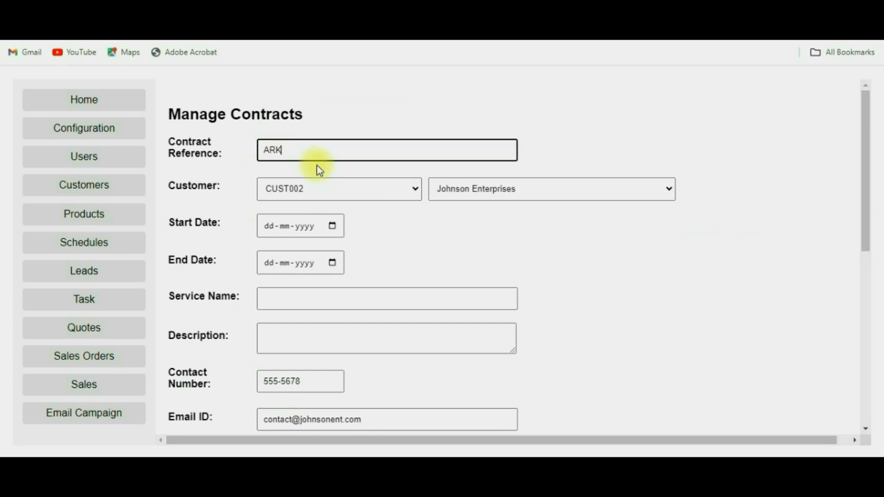
pyautogui.write('/005/24-25')
pyautogui.click(332, 228)
pyautogui.click(381, 295)
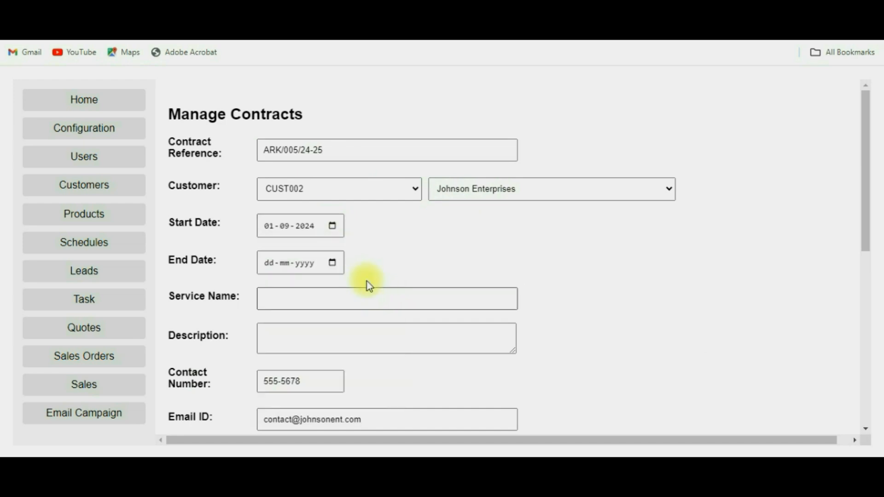
pyautogui.click(332, 264)
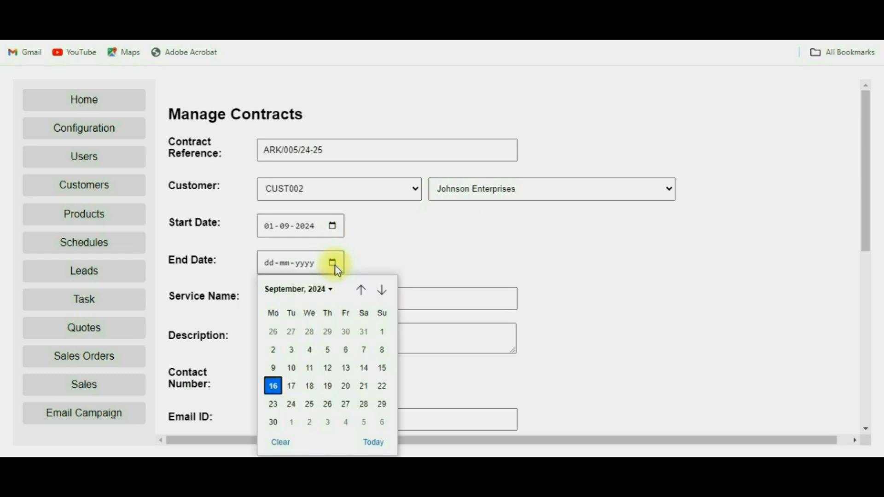
pyautogui.click(273, 422)
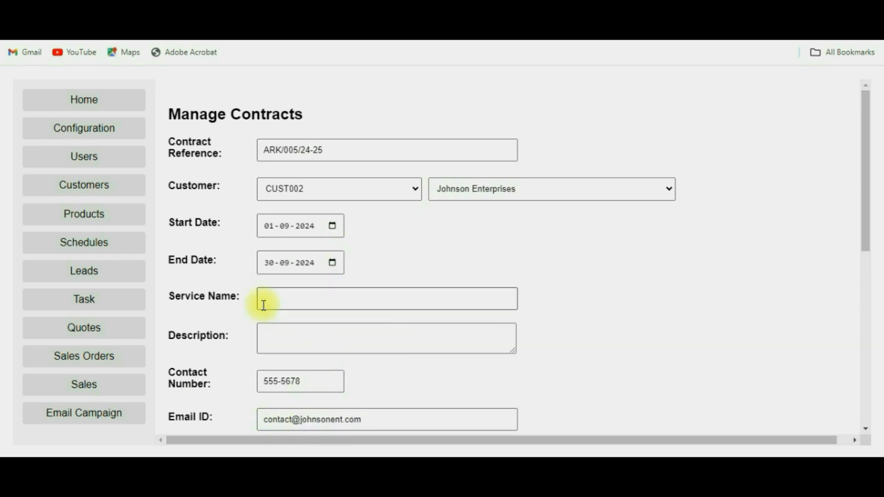
# Step: Fill in service name 'Server Support Services' and description 'Sept Month Support Service for Server System'
pyautogui.click(302, 302)
pyautogui.write('Server')
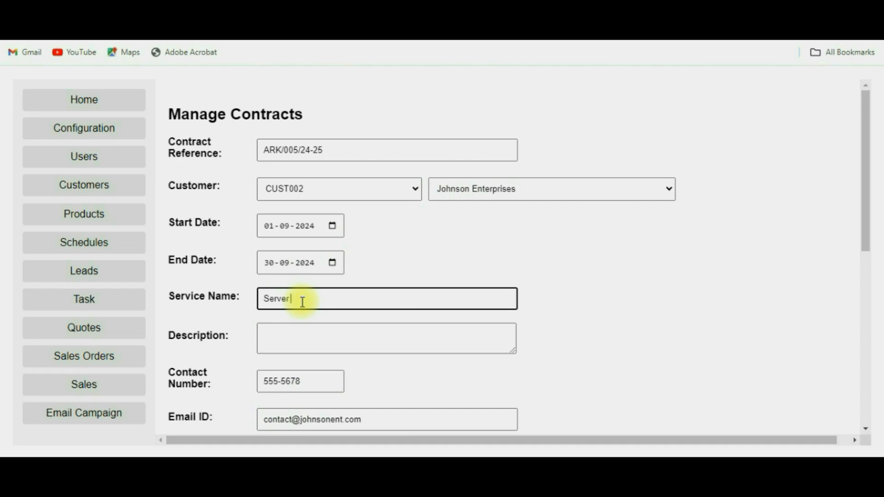
pyautogui.write(' Support Services')
pyautogui.click(300, 342)
pyautogui.write('Sep')
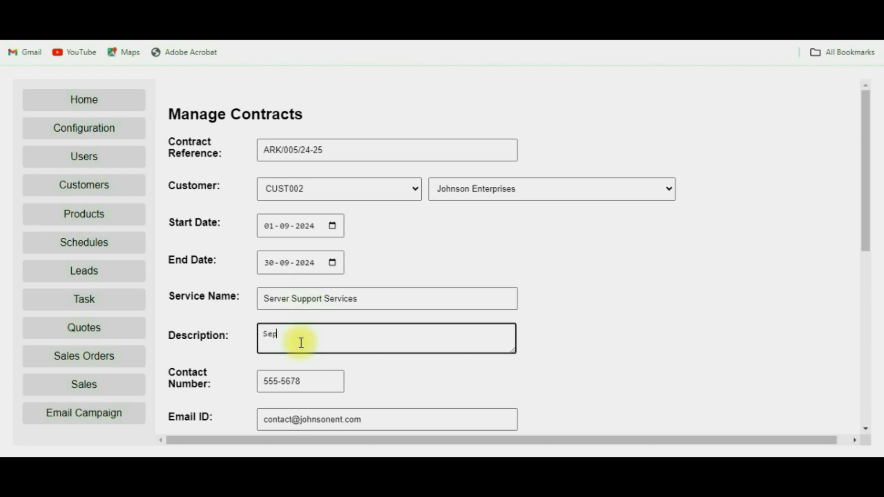
pyautogui.write('t Month Support Service for')
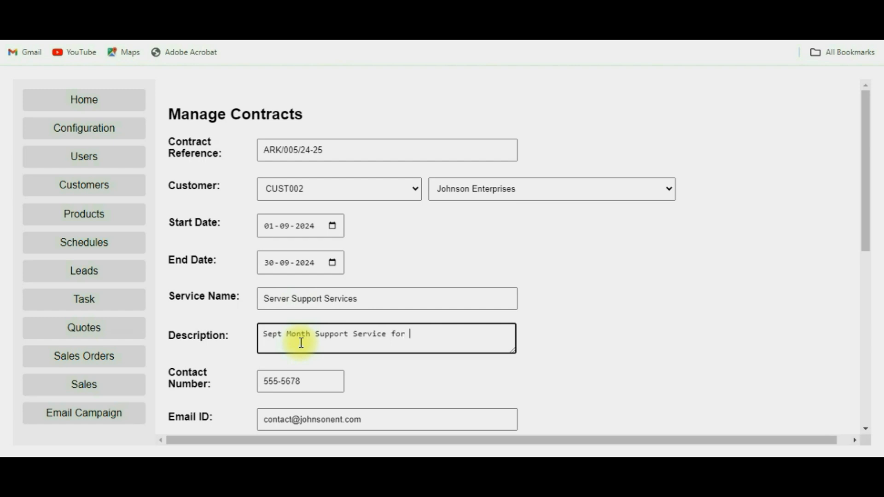
pyautogui.write(' Server System')
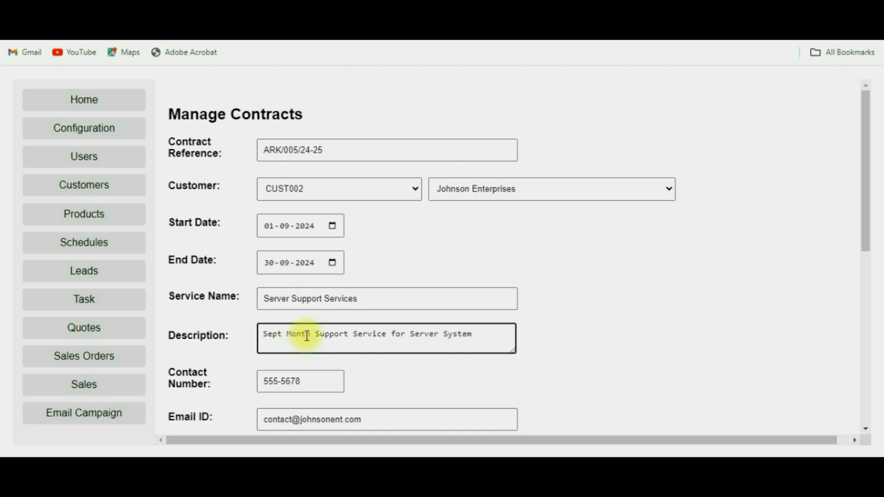
pyautogui.scroll(-2, 307, 336)
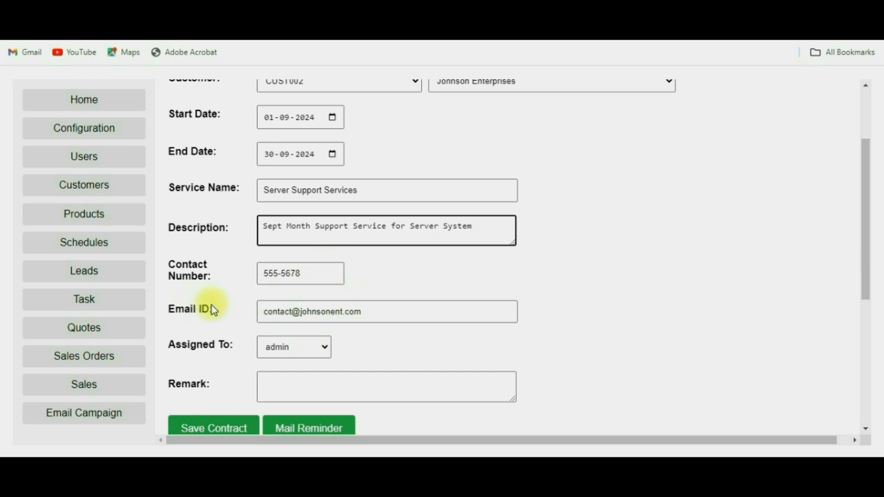
pyautogui.scroll(-2, 382, 300)
# Step: Assign the contract to another team member and clear the existing contact email
pyautogui.click(325, 247)
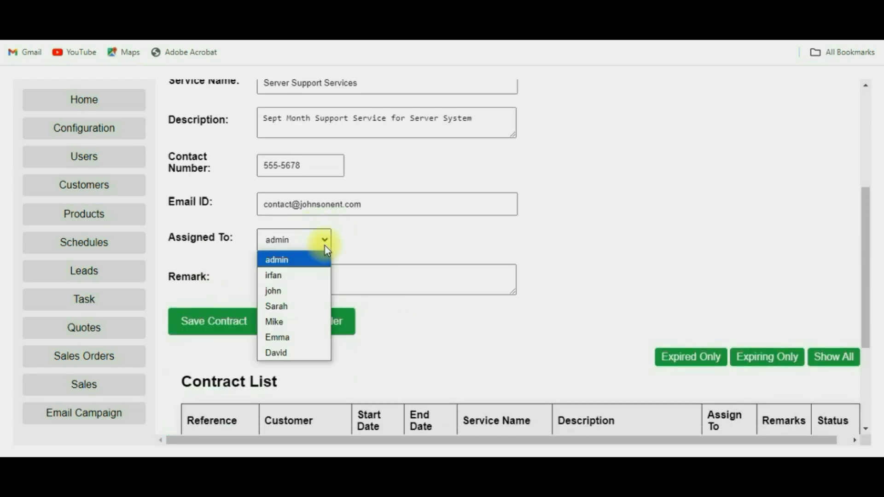
pyautogui.click(299, 275)
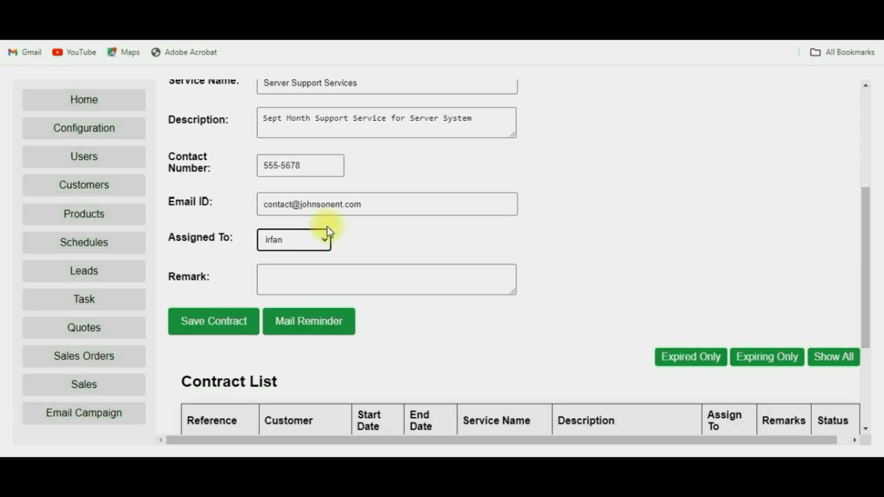
pyautogui.moveTo(401, 207); pyautogui.dragTo(258, 209)
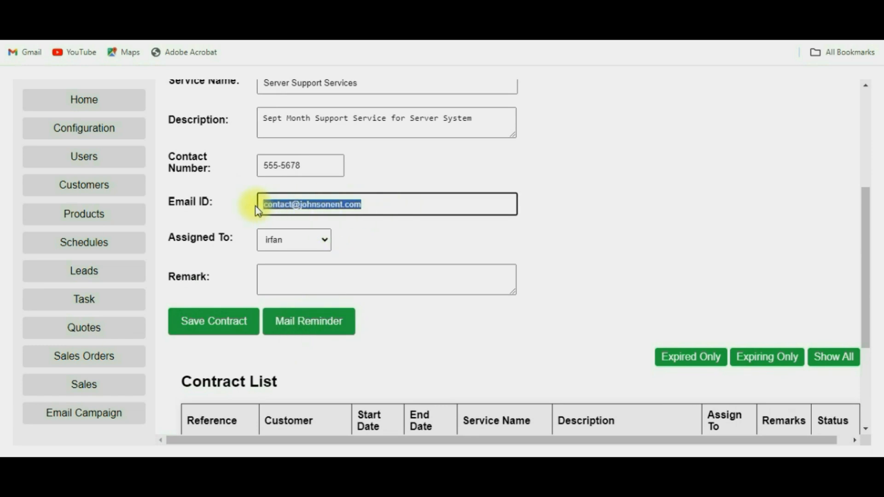
pyautogui.press('BackSpace')
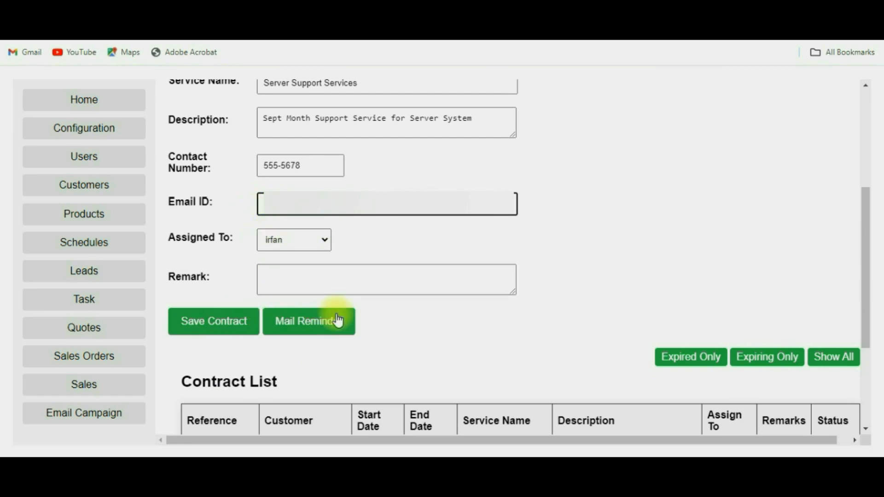
# Step: Save the new contract and send its reminder email, confirming both messages
pyautogui.click(228, 325)
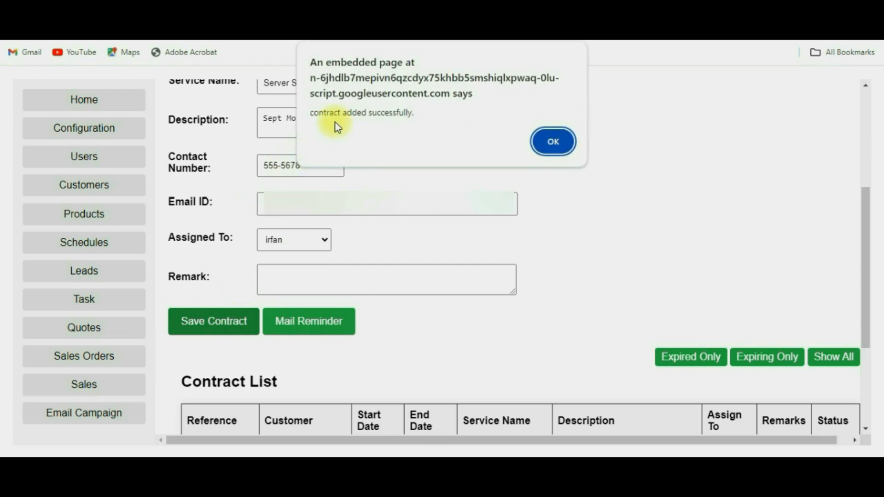
pyautogui.click(546, 143)
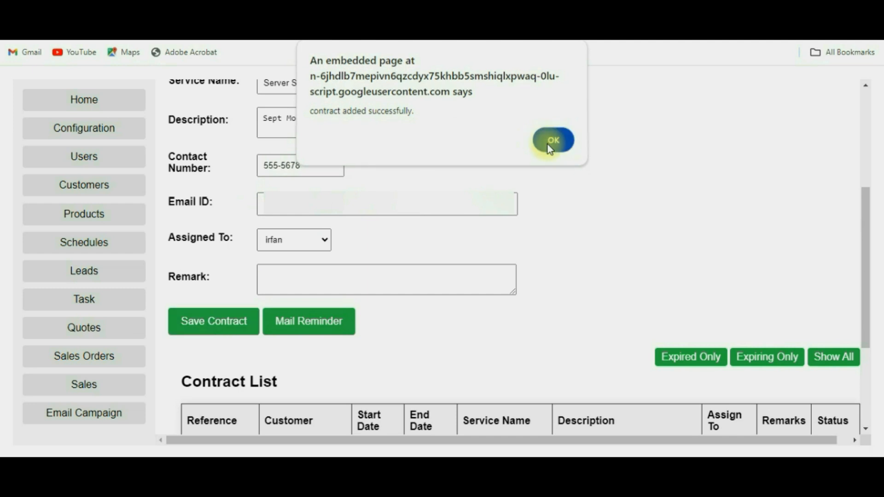
pyautogui.click(301, 326)
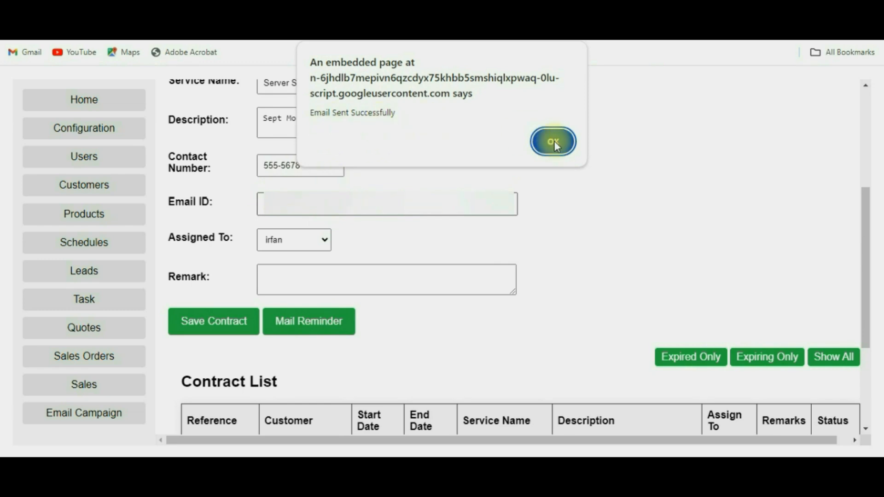
pyautogui.click(556, 142)
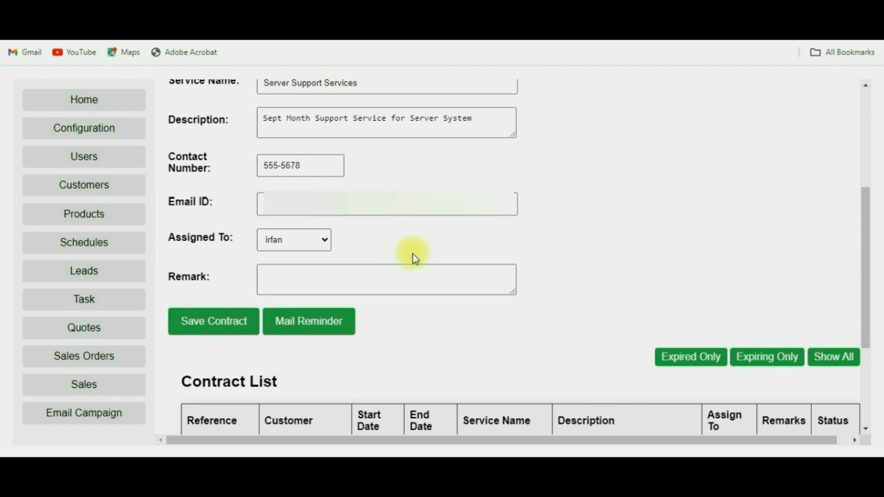
pyautogui.click(83, 329)
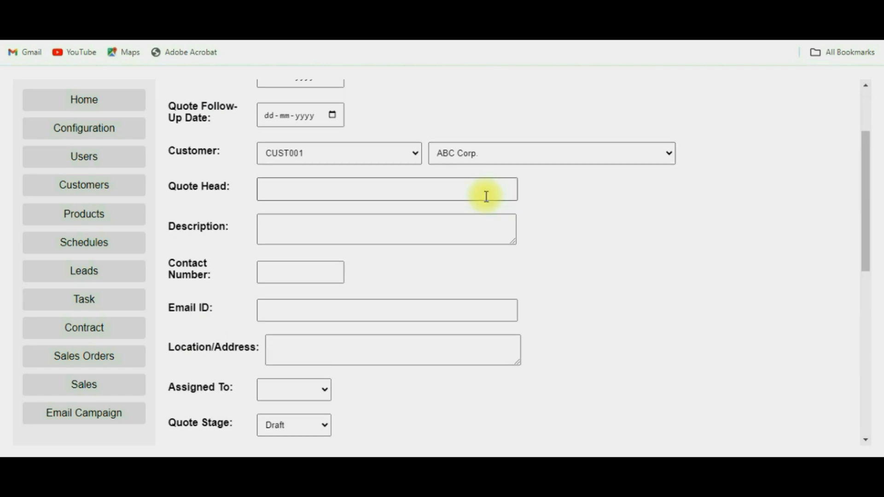
# Step: Add a Smartwatch Series 5 product line with quantity 10, bringing the quote total to ₹3724.00
pyautogui.scroll(3, 486, 196)
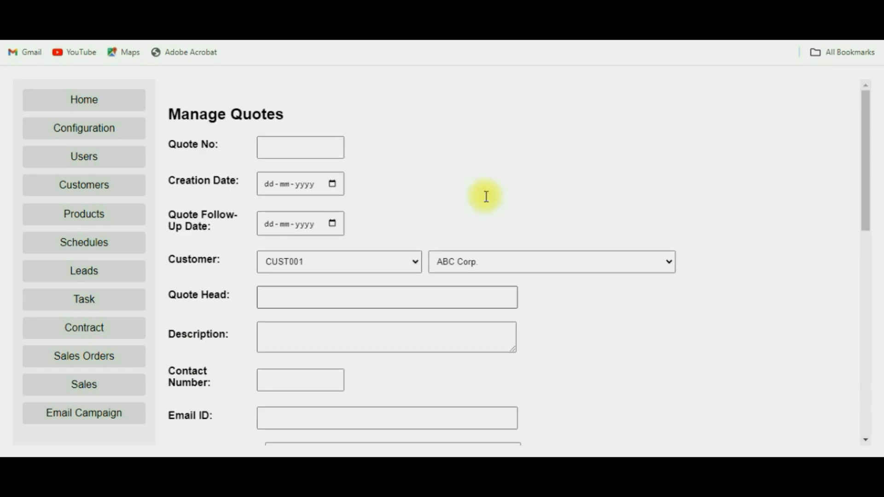
pyautogui.scroll(-7, 486, 197)
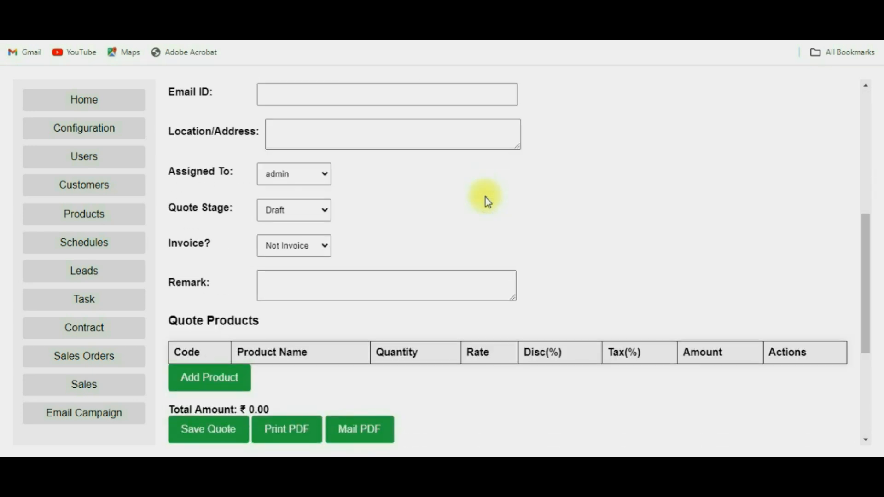
pyautogui.scroll(-2, 449, 274)
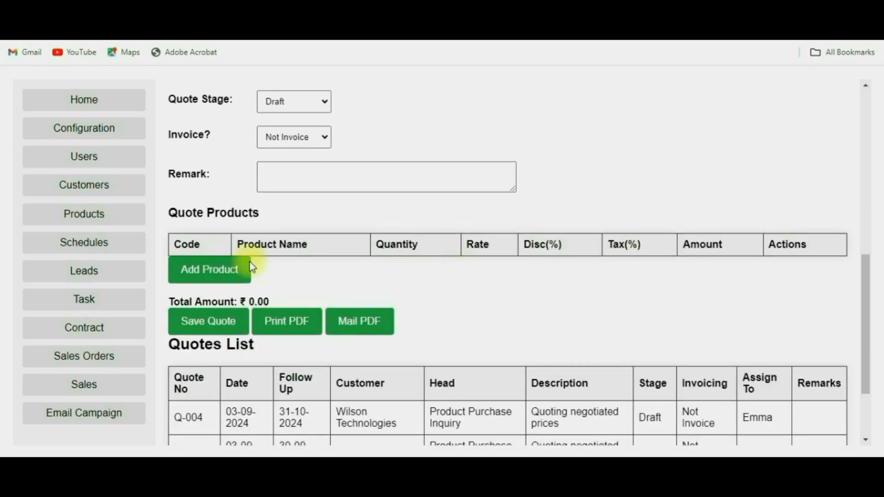
pyautogui.click(216, 271)
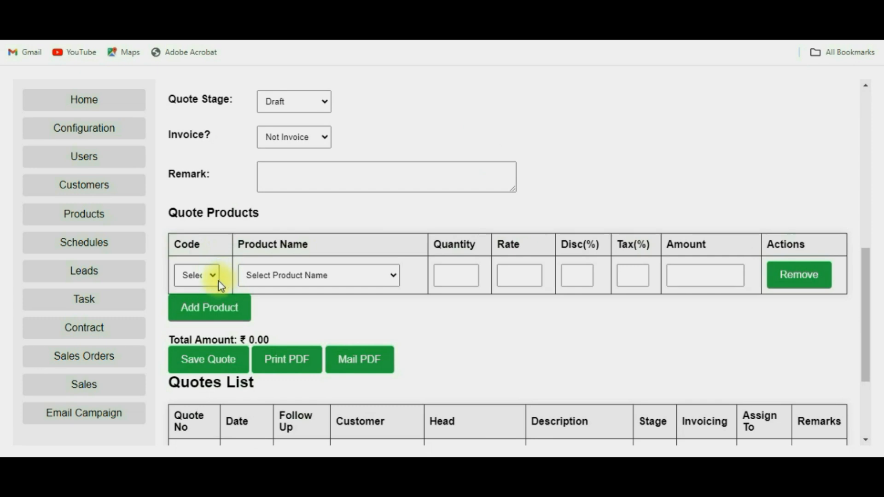
pyautogui.click(212, 277)
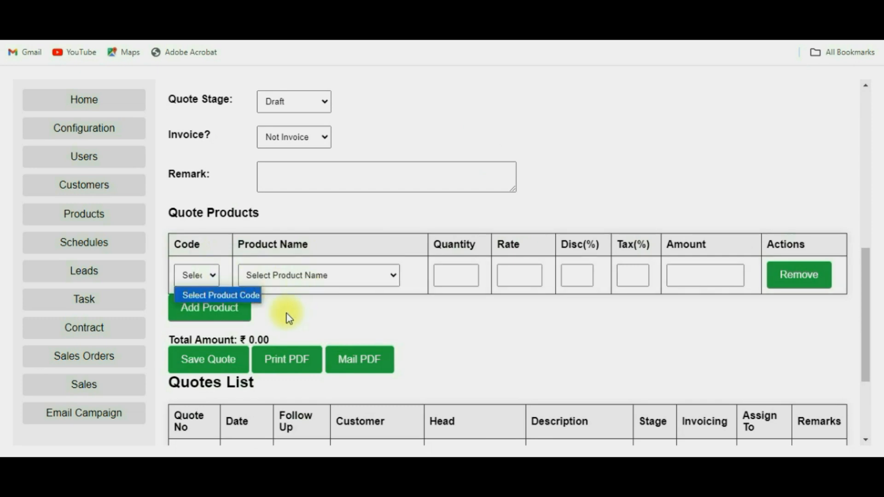
pyautogui.click(219, 326)
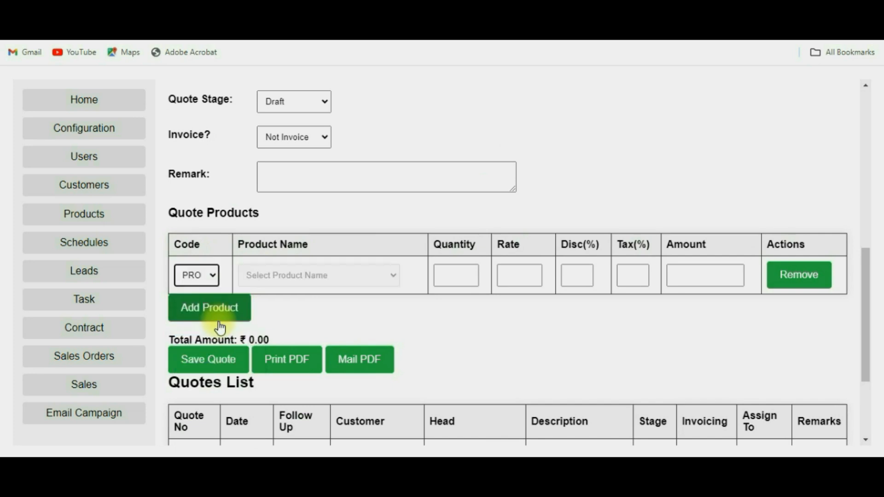
pyautogui.click(449, 274)
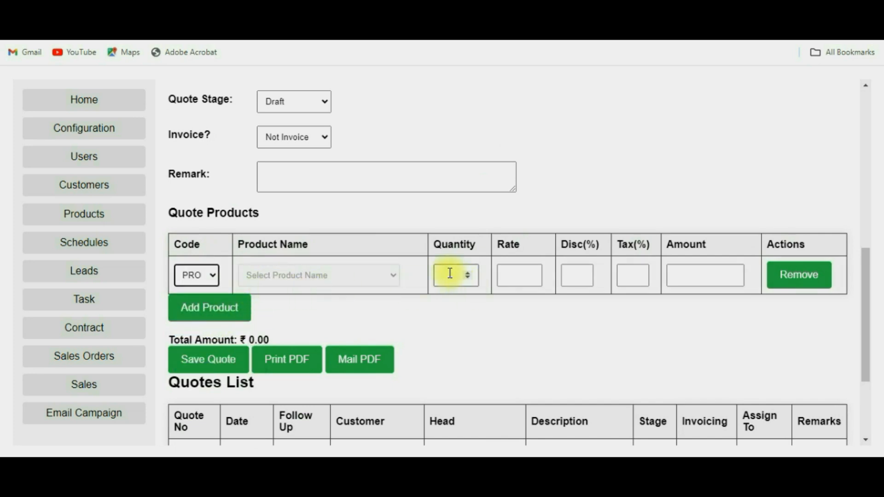
pyautogui.write('10')
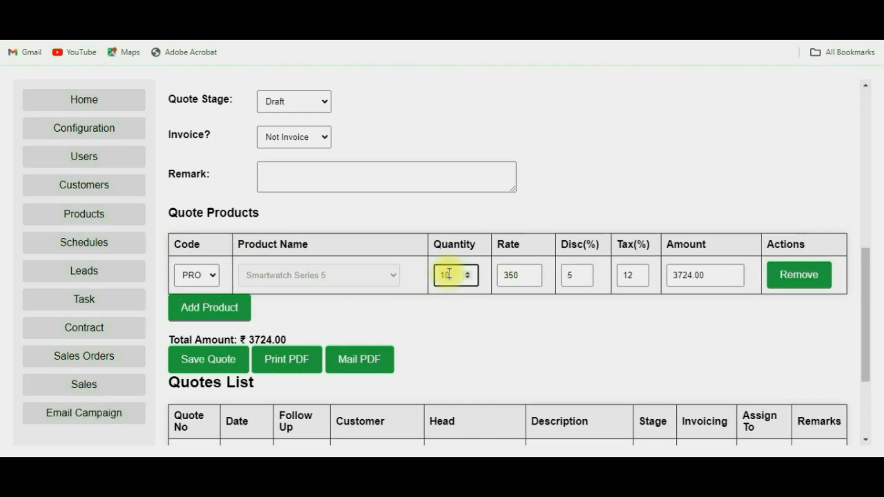
pyautogui.moveTo(287, 341); pyautogui.dragTo(248, 341)
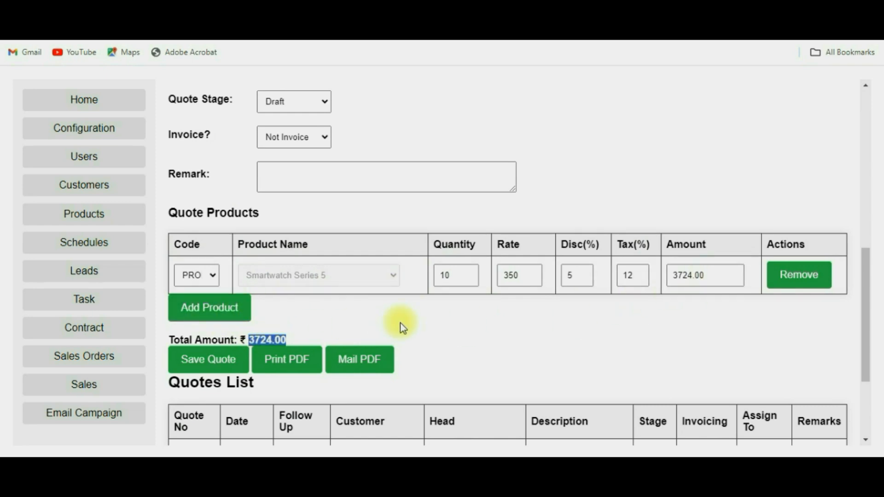
pyautogui.scroll(-3, 401, 325)
pyautogui.click(367, 314)
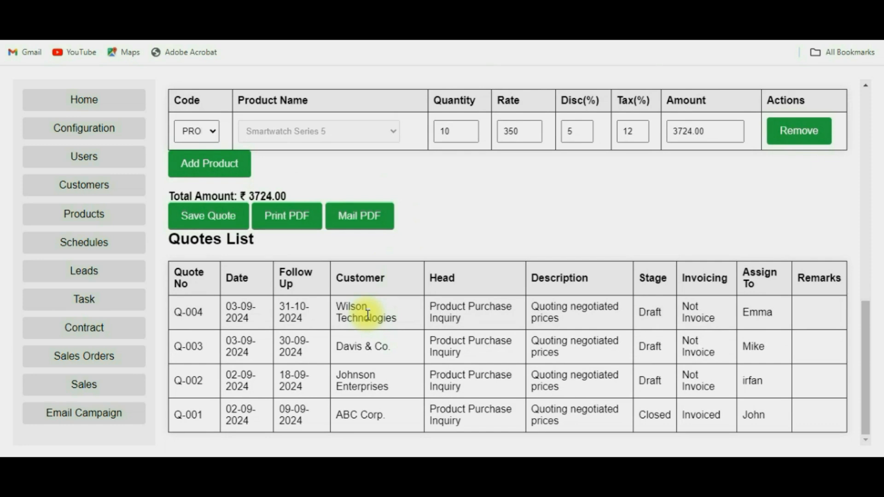
# Step: Load quote Q-004 (4K Monitor and Bluetooth Speaker lines) and export it as a PDF
pyautogui.click(443, 300)
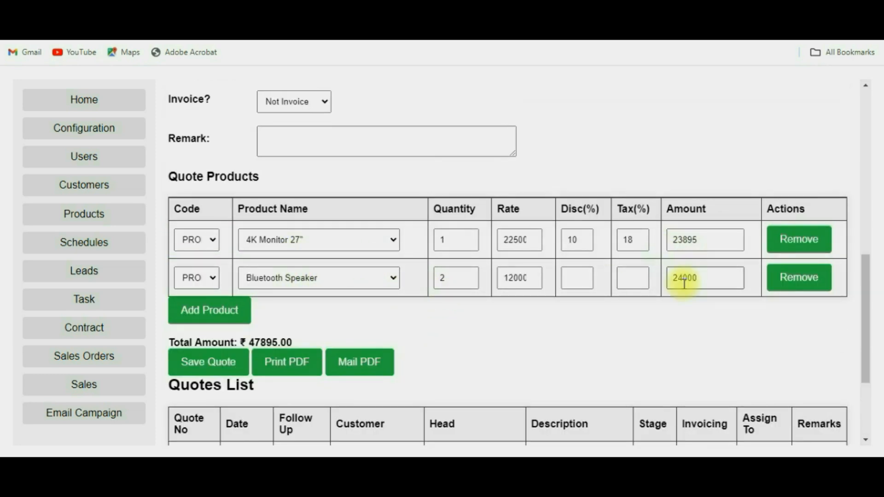
pyautogui.moveTo(292, 343); pyautogui.dragTo(247, 343)
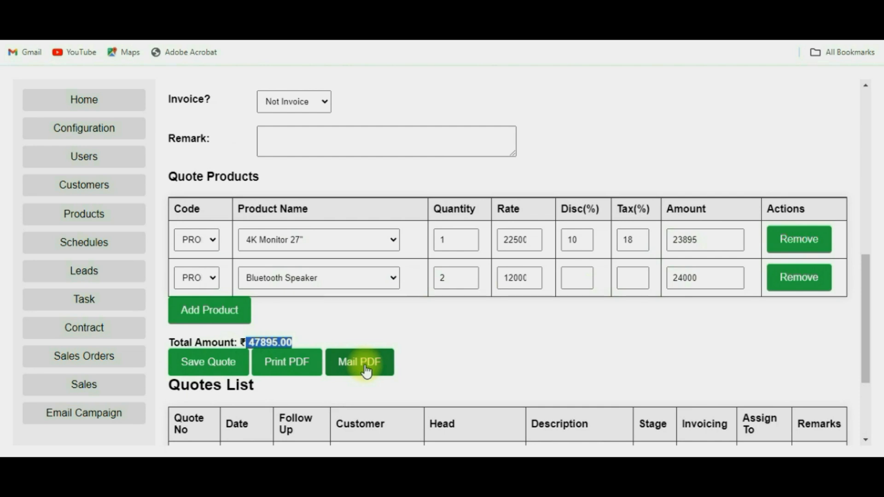
pyautogui.scroll(2, 366, 364)
pyautogui.scroll(2, 398, 184)
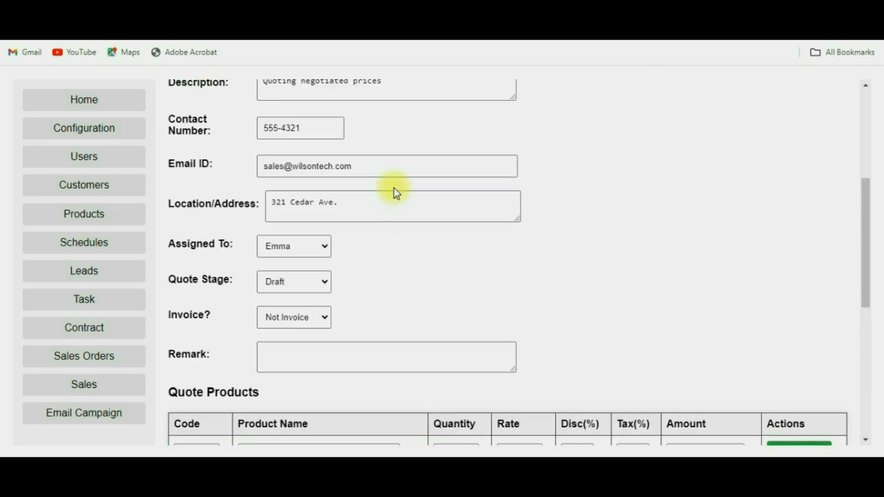
pyautogui.moveTo(386, 166); pyautogui.dragTo(262, 165)
pyautogui.scroll(-5, 364, 246)
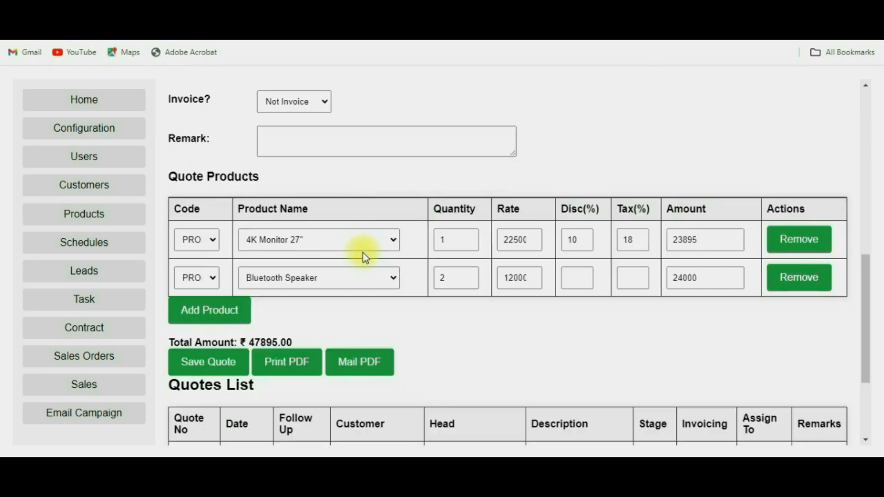
pyautogui.click(304, 374)
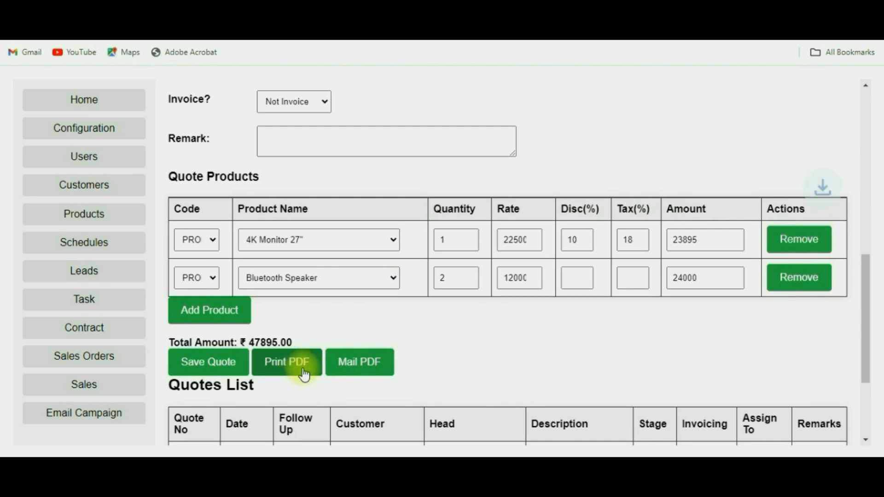
# Step: Read through Quote_Q-004.pdf, totalling ₹47895.00, then return to the CRM Quotes List
pyautogui.click(699, 66)
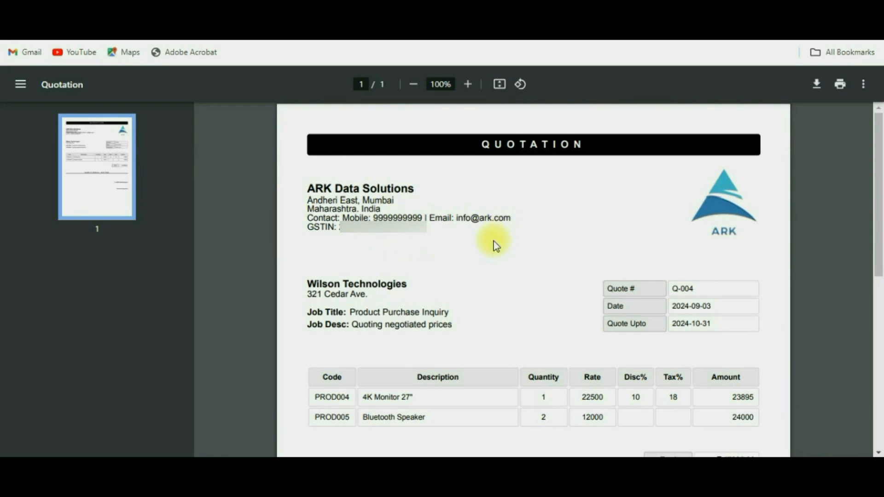
pyautogui.scroll(-2, 495, 245)
pyautogui.scroll(-2, 496, 245)
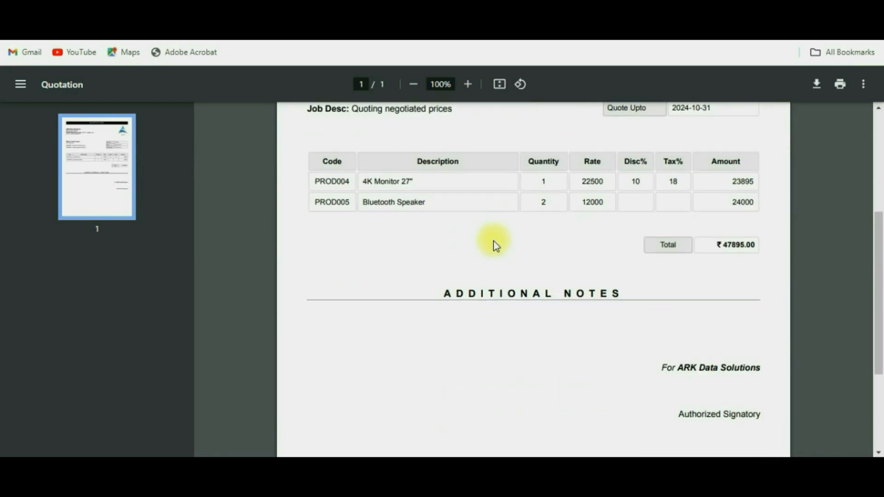
pyautogui.scroll(-2, 495, 245)
pyautogui.scroll(-1, 495, 247)
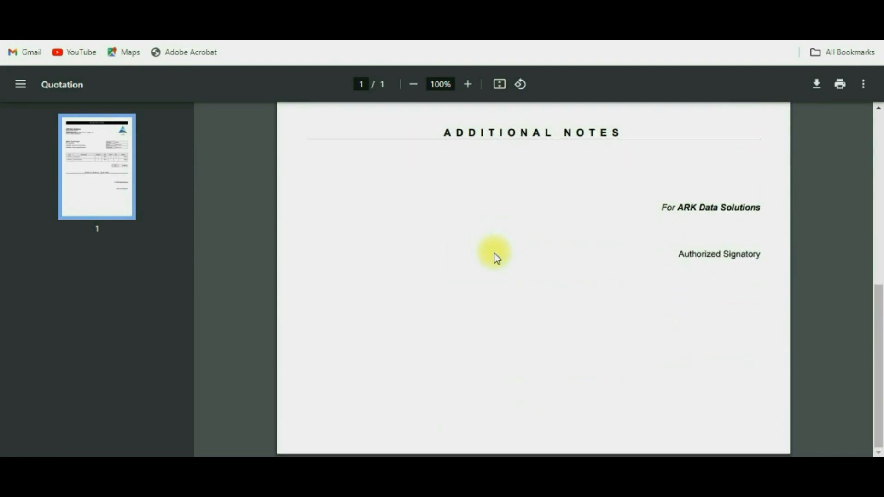
pyautogui.scroll(6, 495, 246)
pyautogui.scroll(1, 495, 247)
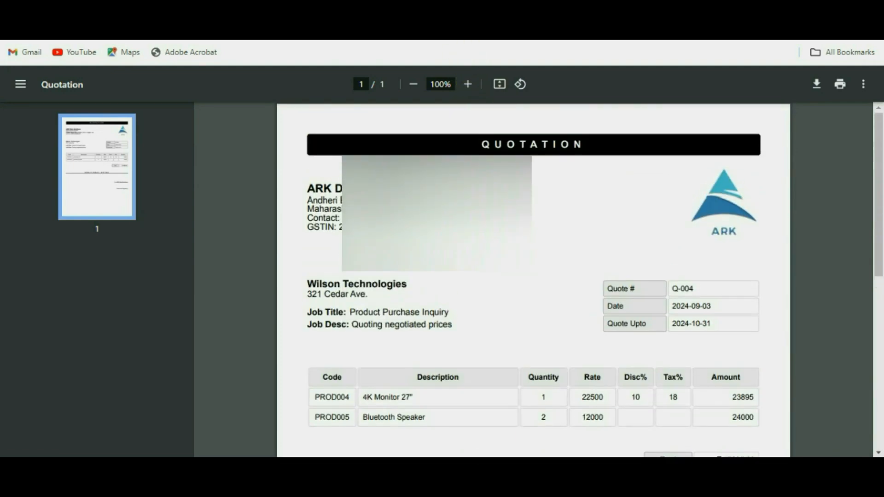
pyautogui.click(423, 5)
pyautogui.scroll(-3, 401, 285)
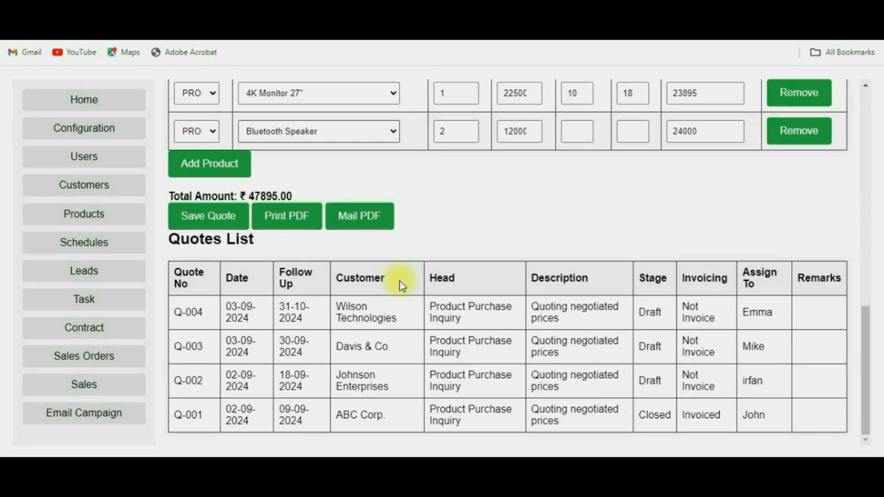
# Step: Go to Sales Orders and view the Orders List of O-001 to O-004
pyautogui.click(89, 363)
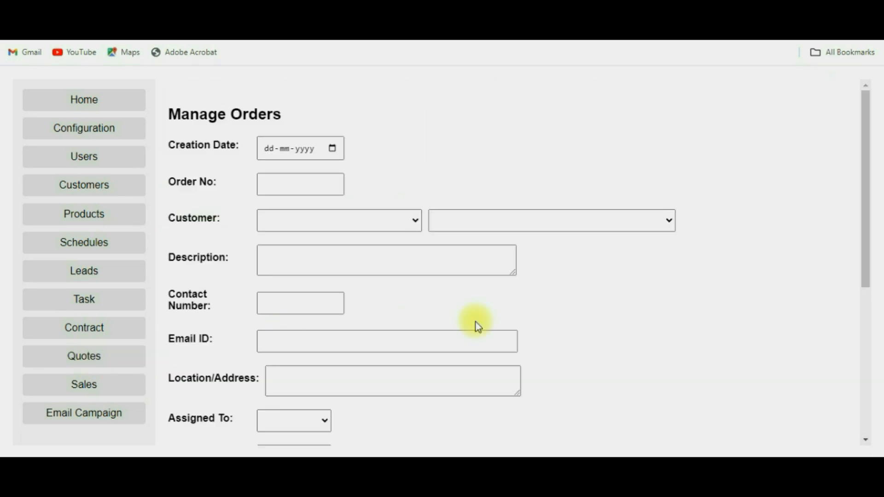
pyautogui.scroll(-5, 573, 322)
pyautogui.scroll(-1, 573, 320)
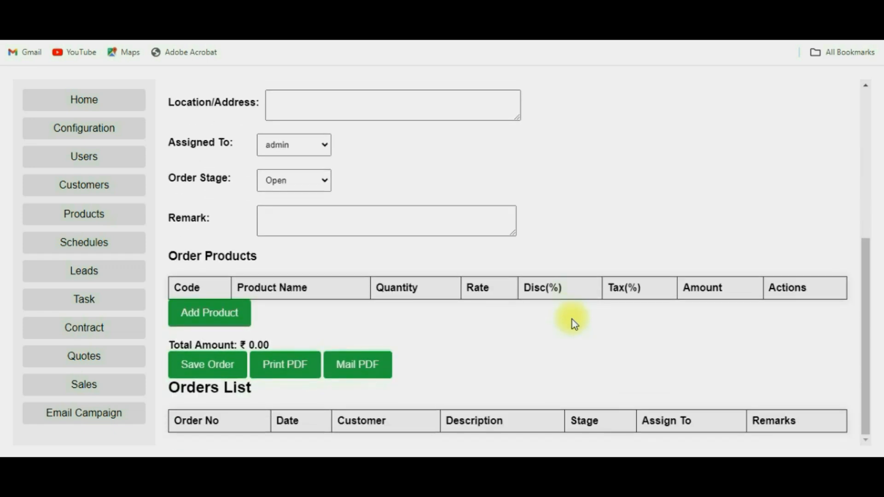
pyautogui.scroll(5, 517, 320)
pyautogui.scroll(1, 518, 319)
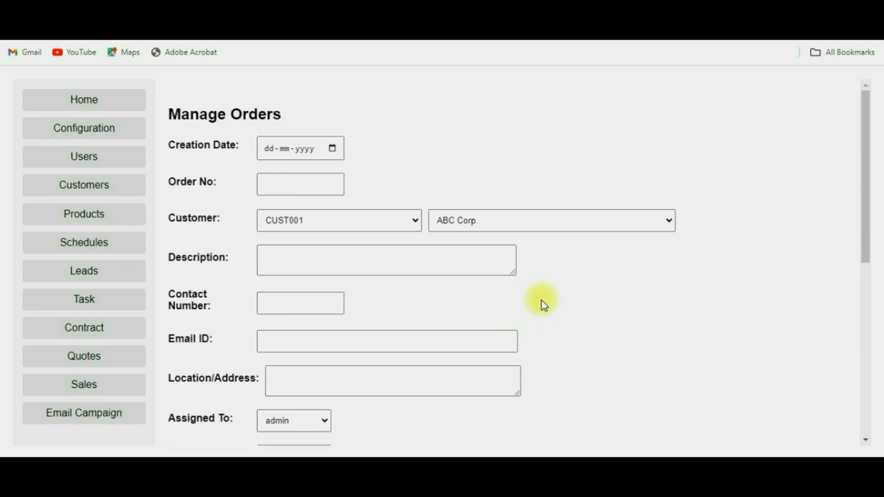
pyautogui.scroll(-8, 542, 302)
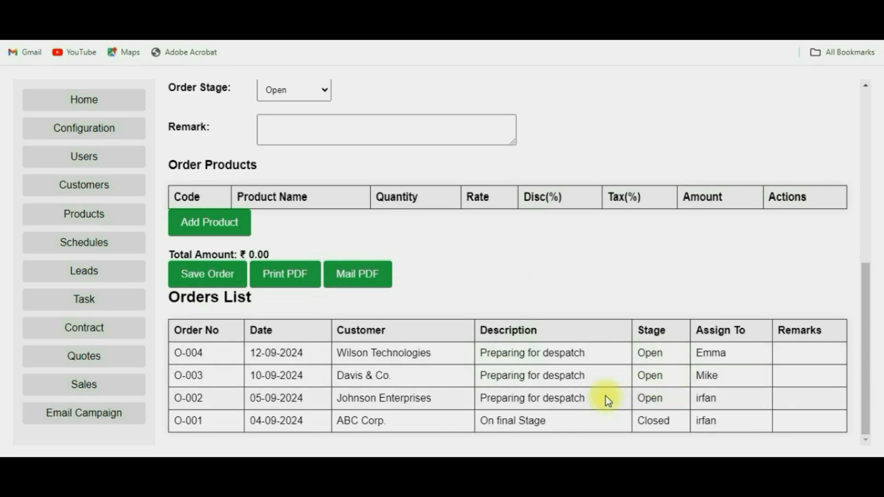
# Step: On the Sales page, check the Sales Stage options, keep Open, and review the Sales List
pyautogui.click(87, 385)
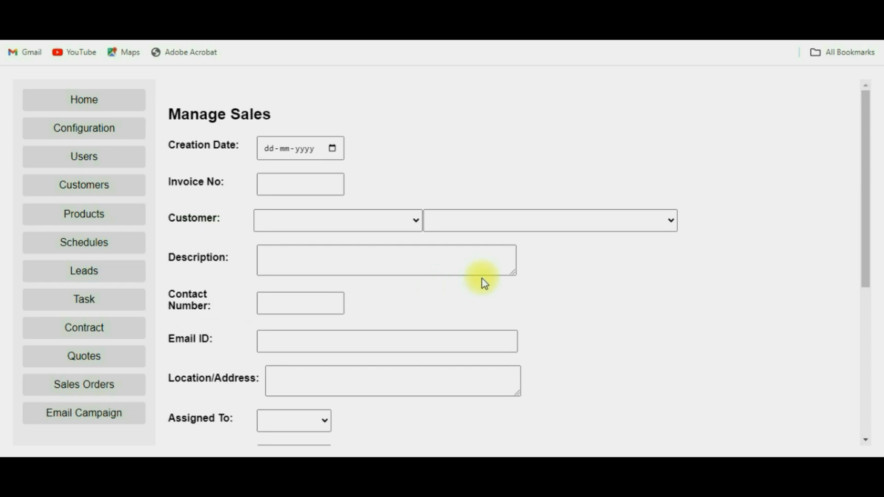
pyautogui.scroll(-6, 481, 279)
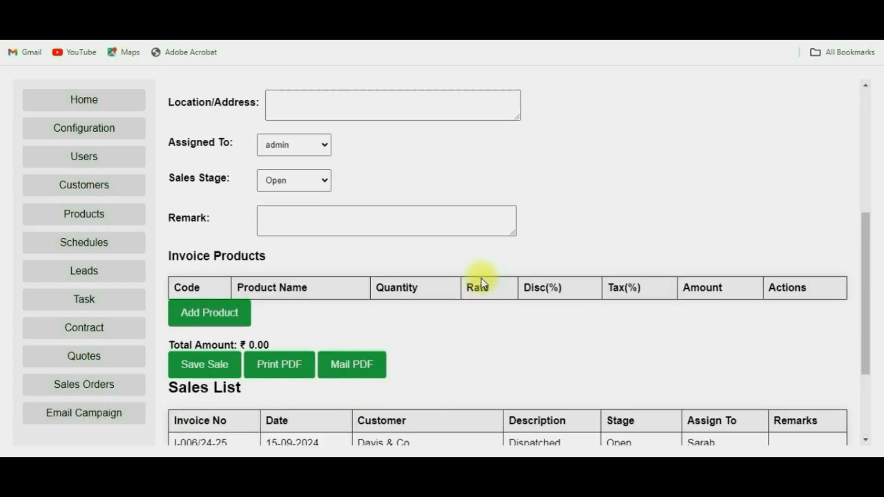
pyautogui.click(323, 182)
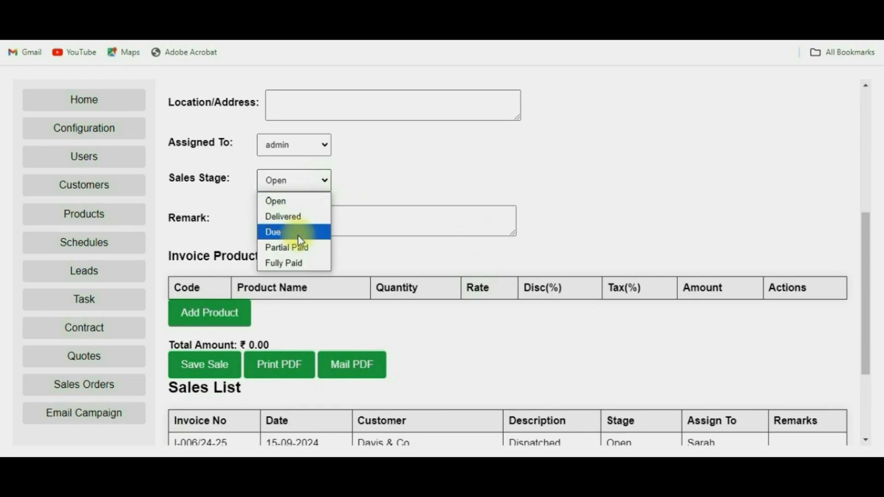
pyautogui.click(399, 256)
pyautogui.scroll(-1, 399, 256)
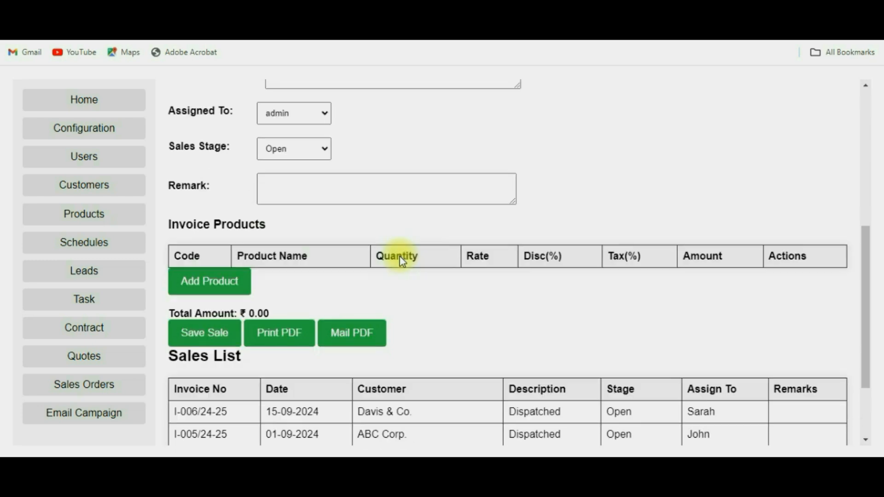
pyautogui.scroll(-2, 401, 261)
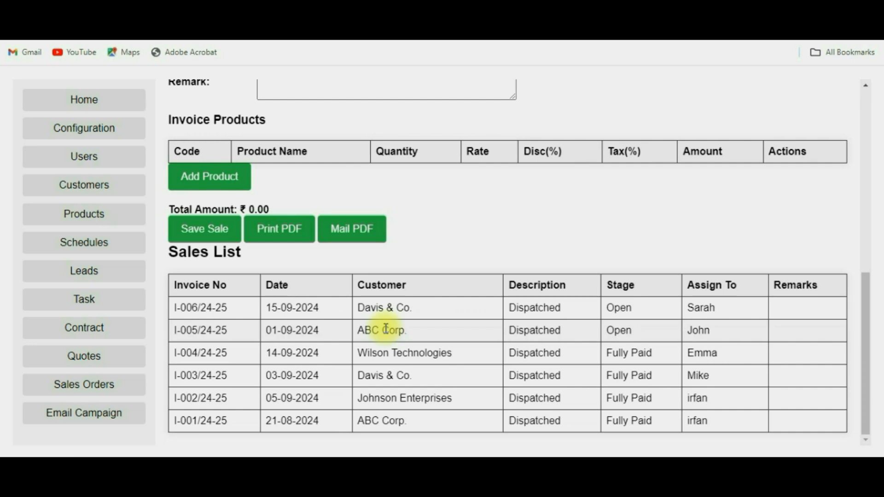
pyautogui.scroll(10, 281, 357)
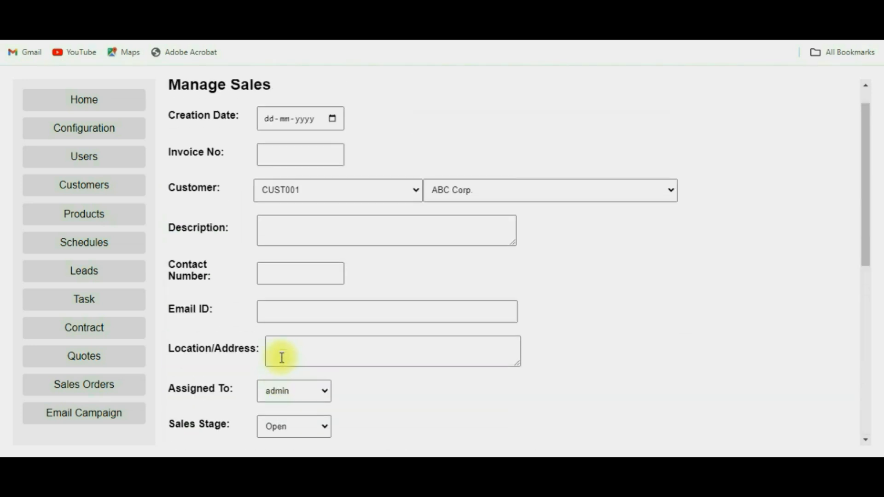
pyautogui.click(105, 110)
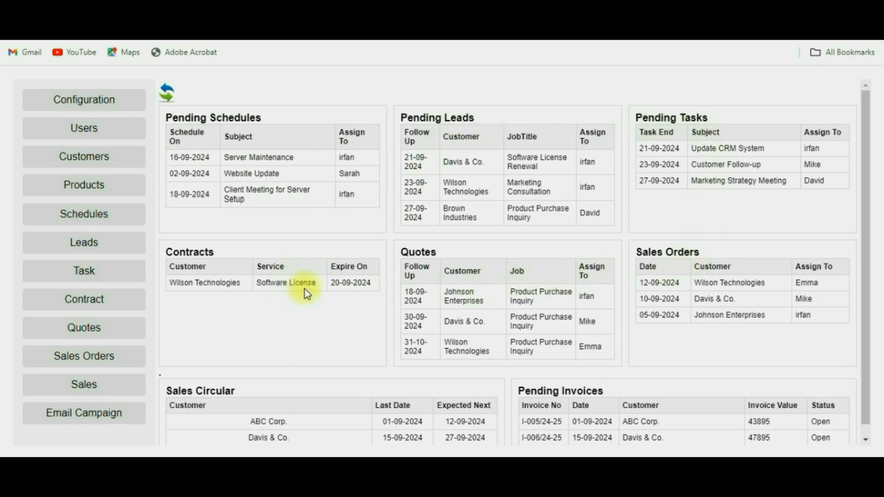
# Step: Look over the dashboard panels, then move on to the Email Customers page
pyautogui.scroll(-1, 305, 288)
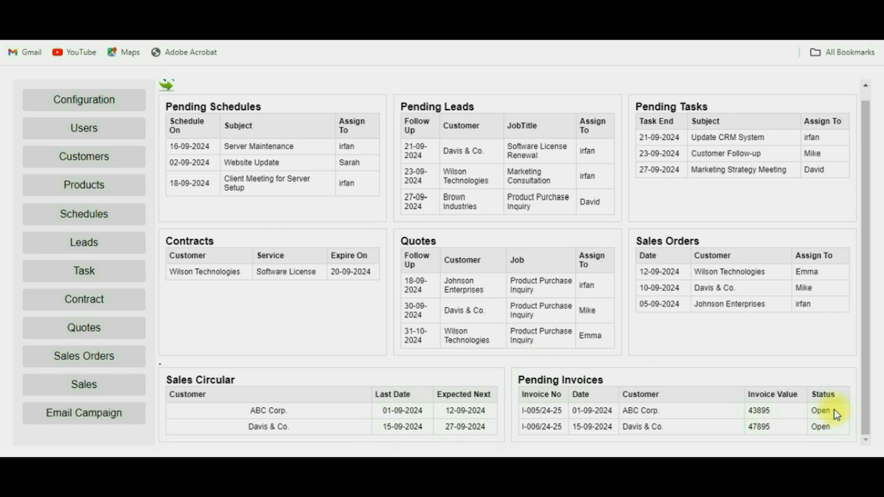
pyautogui.moveTo(833, 411); pyautogui.dragTo(811, 410)
pyautogui.click(834, 428)
pyautogui.click(84, 417)
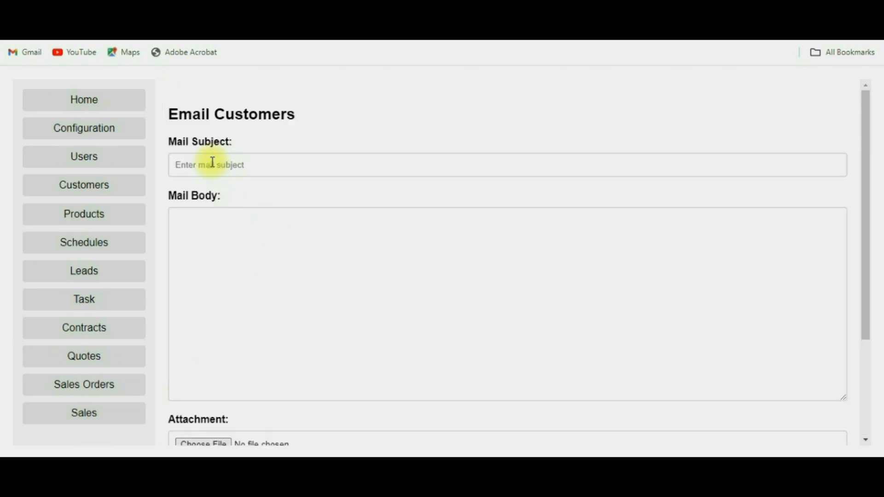
pyautogui.click(294, 169)
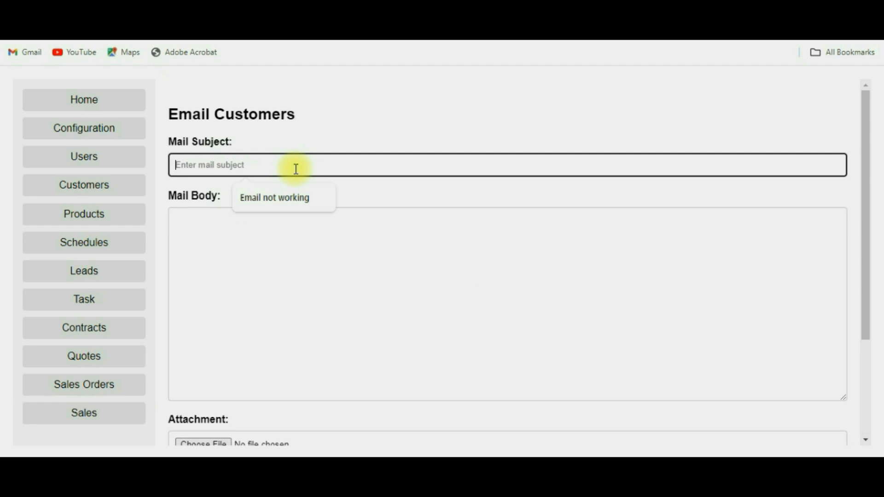
pyautogui.click(284, 250)
pyautogui.scroll(-2, 284, 250)
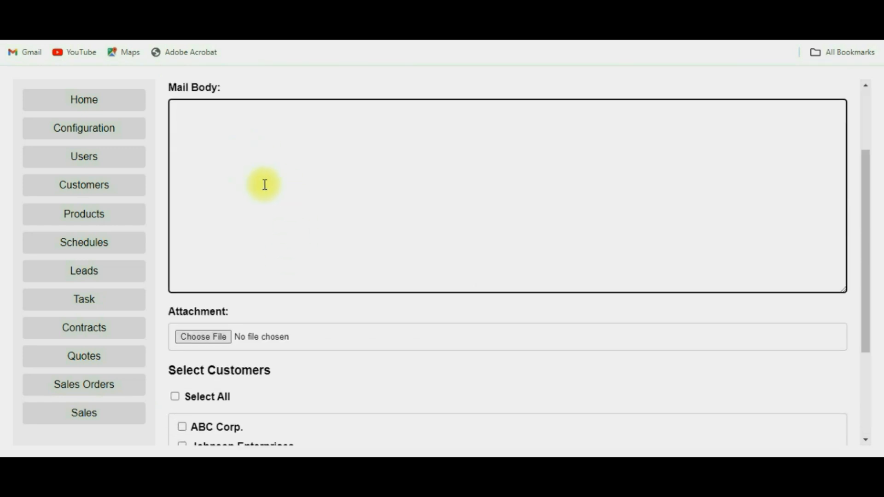
pyautogui.scroll(-1, 276, 358)
pyautogui.scroll(-1, 272, 354)
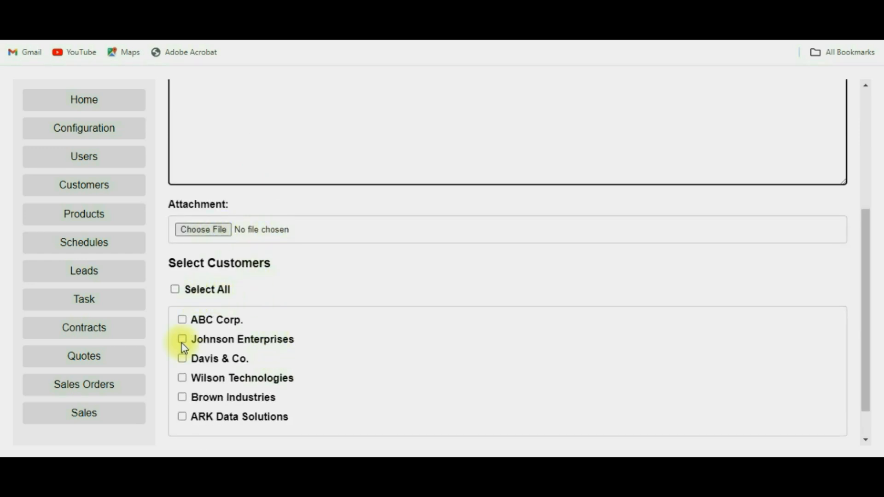
pyautogui.scroll(-1, 230, 364)
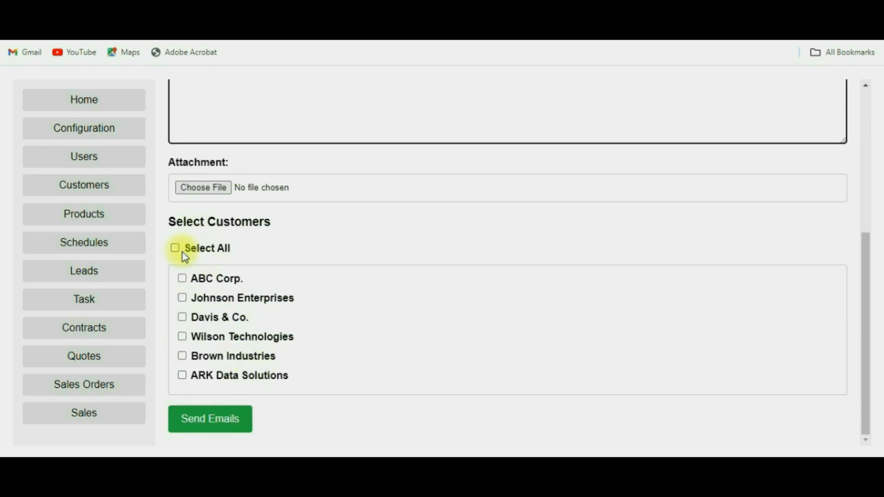
pyautogui.click(175, 248)
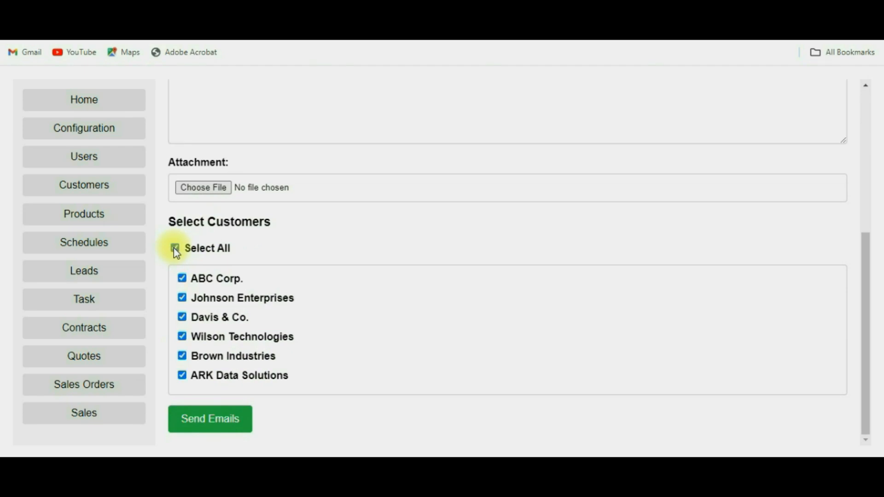
pyautogui.click(175, 249)
pyautogui.click(182, 278)
pyautogui.click(182, 298)
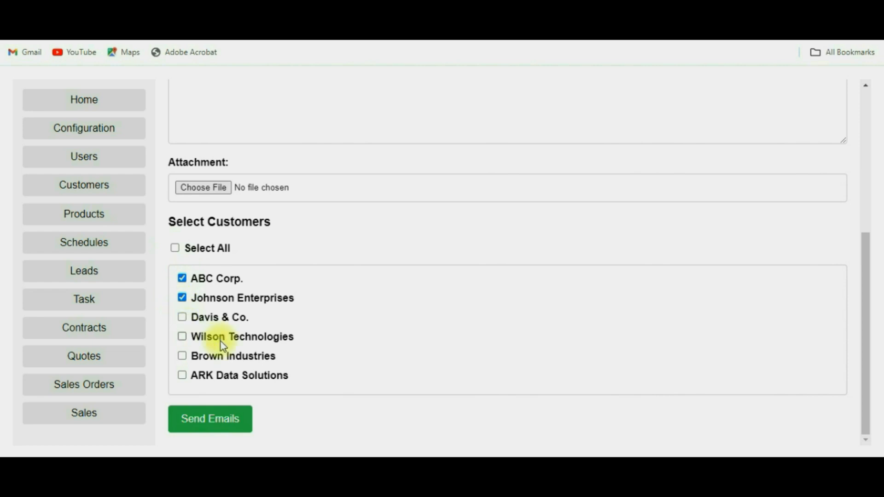
pyautogui.scroll(5, 363, 293)
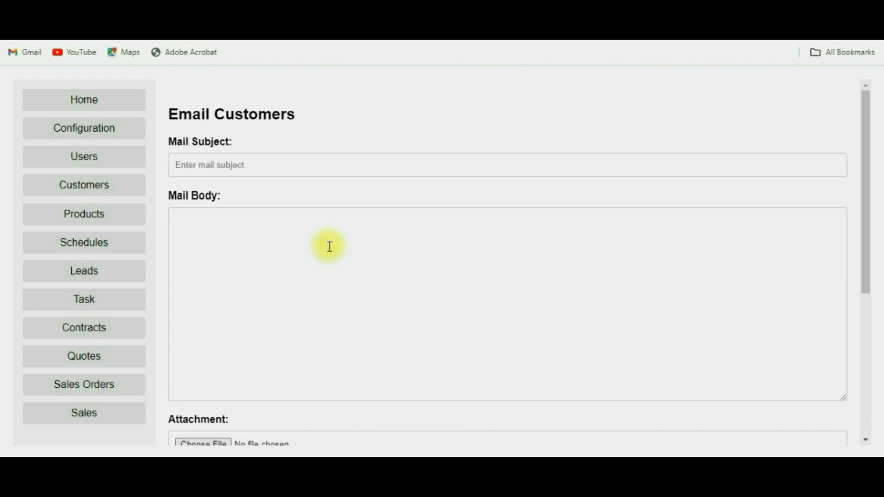
pyautogui.click(108, 111)
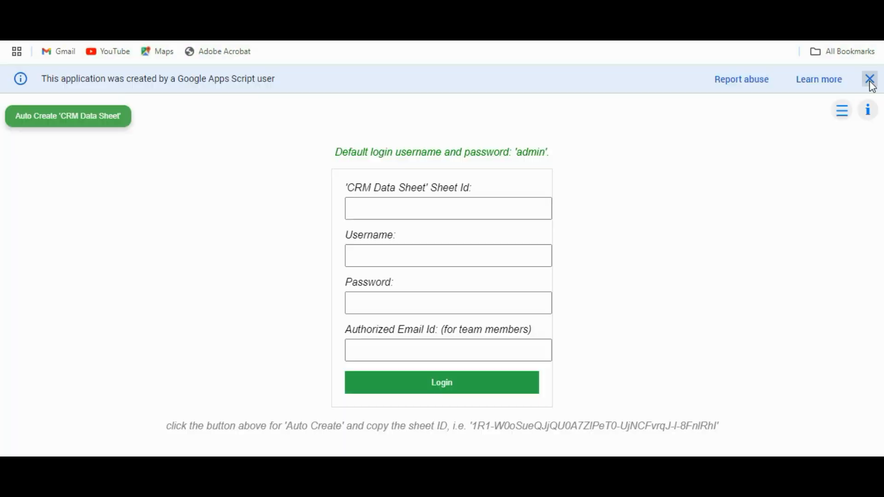
pyautogui.click(870, 79)
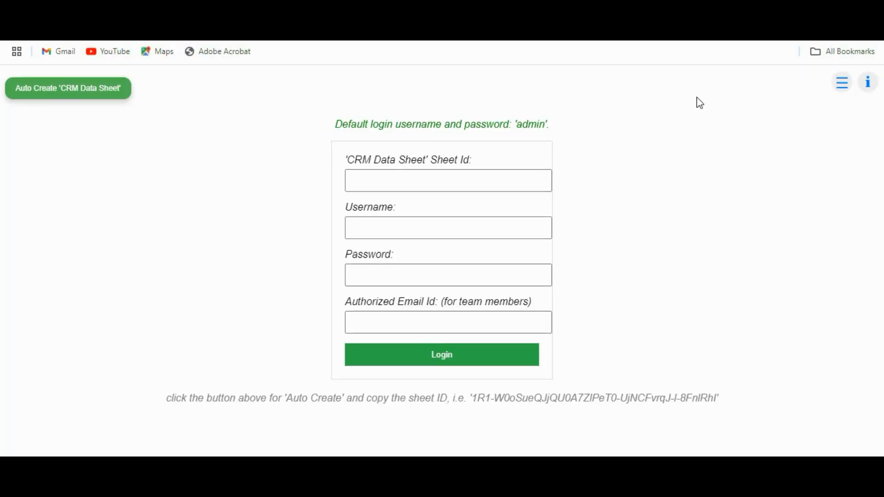
# Step: Paste the CRM Data Sheet ID and enter the team member's username, password and authorized email
pyautogui.click(383, 185)
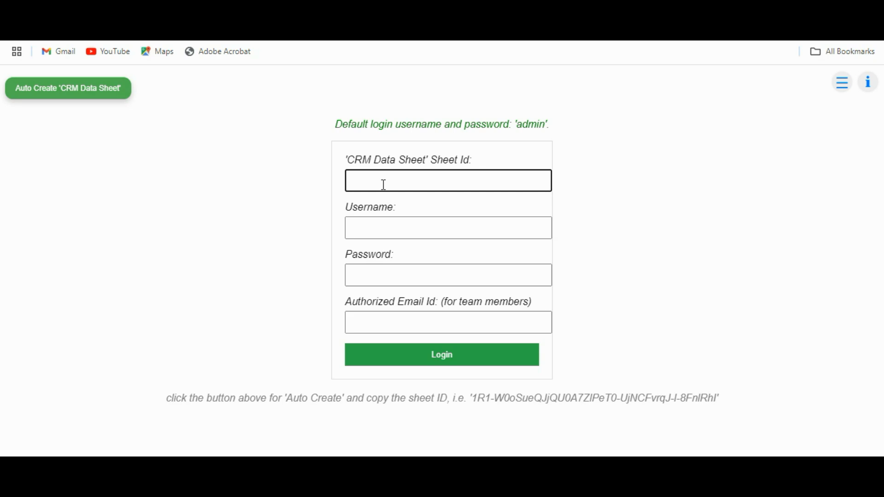
pyautogui.hotkey('ctrl', 'v')
pyautogui.click(389, 235)
pyautogui.write('irfa')
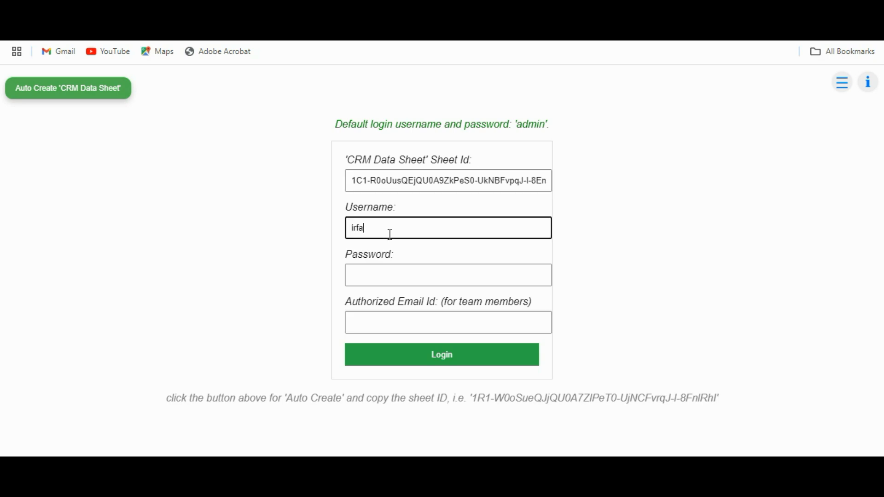
pyautogui.write('n')
pyautogui.press('Tab')
pyautogui.write('123456')
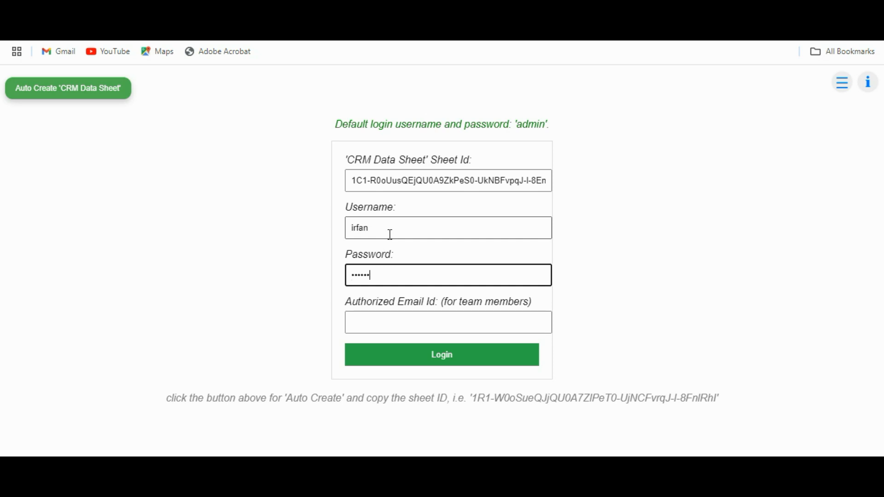
pyautogui.write('789')
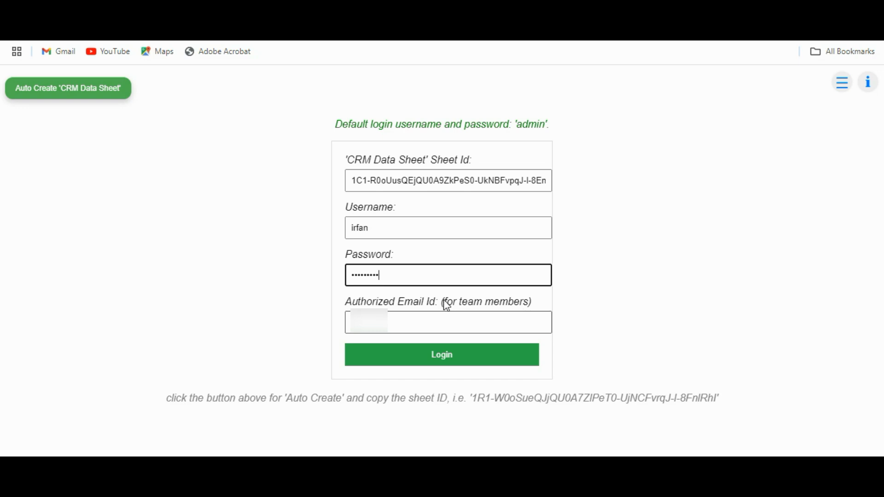
pyautogui.click(422, 325)
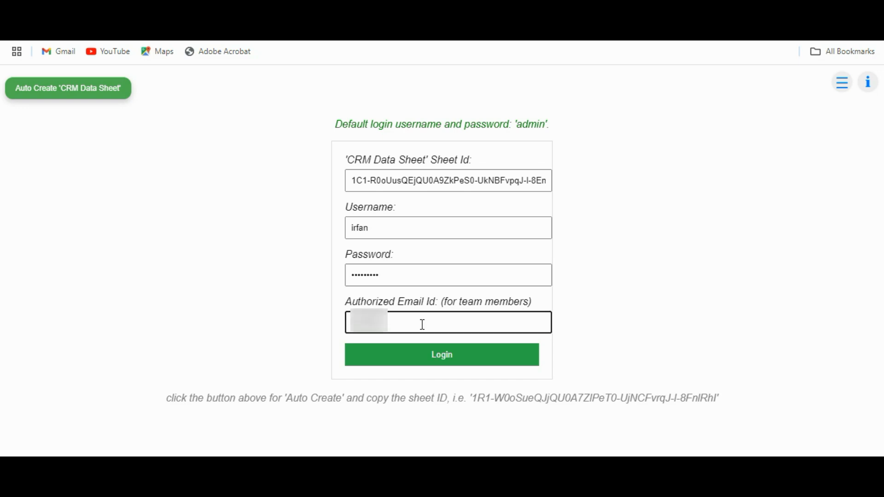
pyautogui.write('@gmail.com')
# Step: Log in as the team member and refresh the dashboard to list pending schedules, leads, tasks, quotes and orders
pyautogui.click(429, 357)
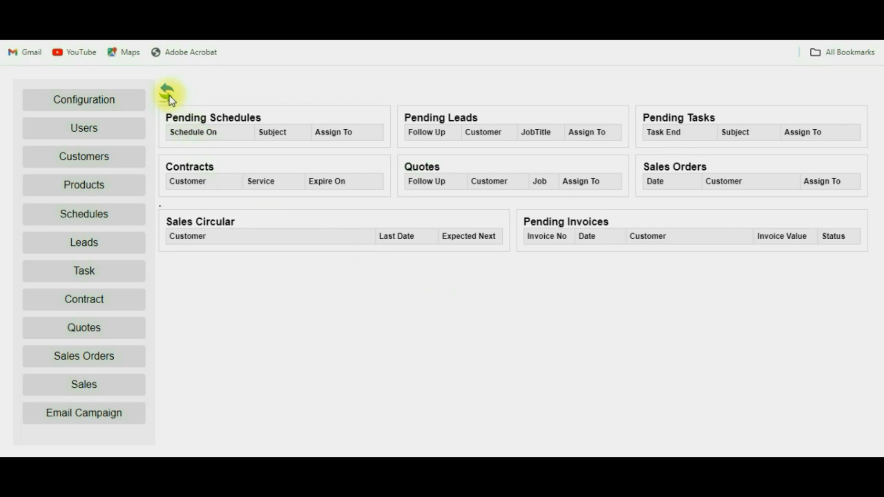
pyautogui.click(169, 95)
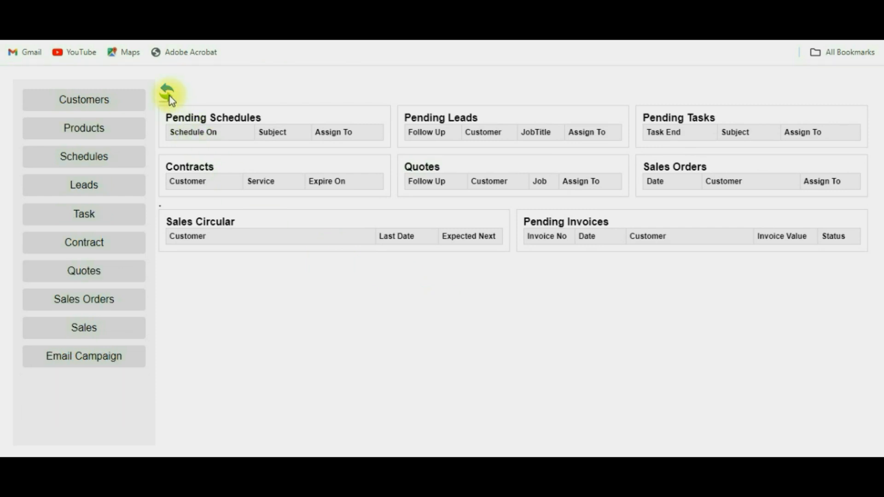
pyautogui.click(169, 96)
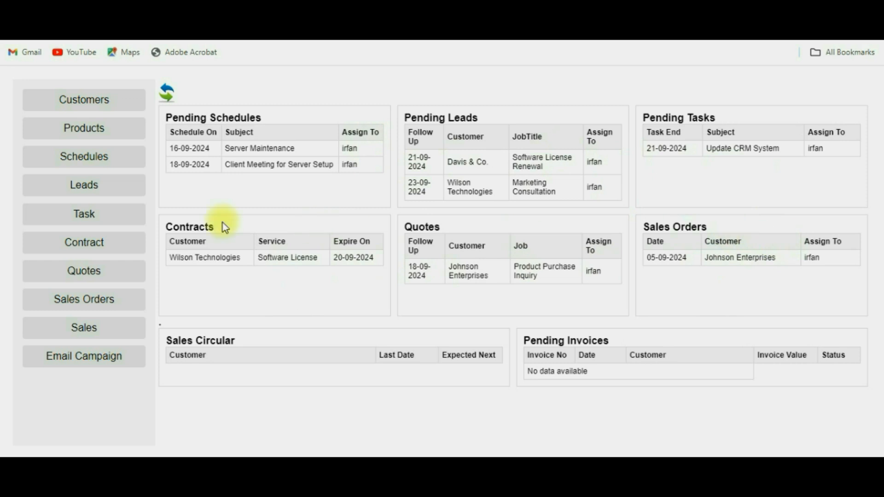
# Step: Review the Schedule List, then show all tasks, including the completed Prepare Sales Report
pyautogui.click(97, 165)
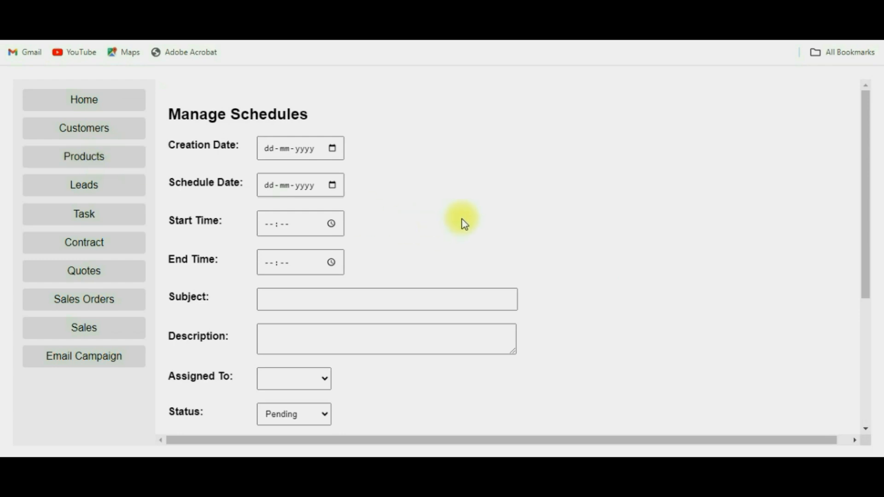
pyautogui.scroll(-5, 464, 224)
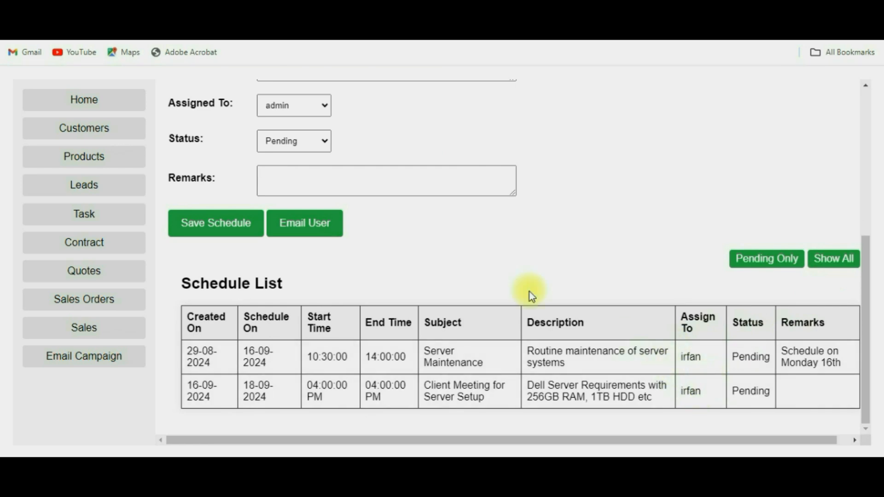
pyautogui.click(92, 223)
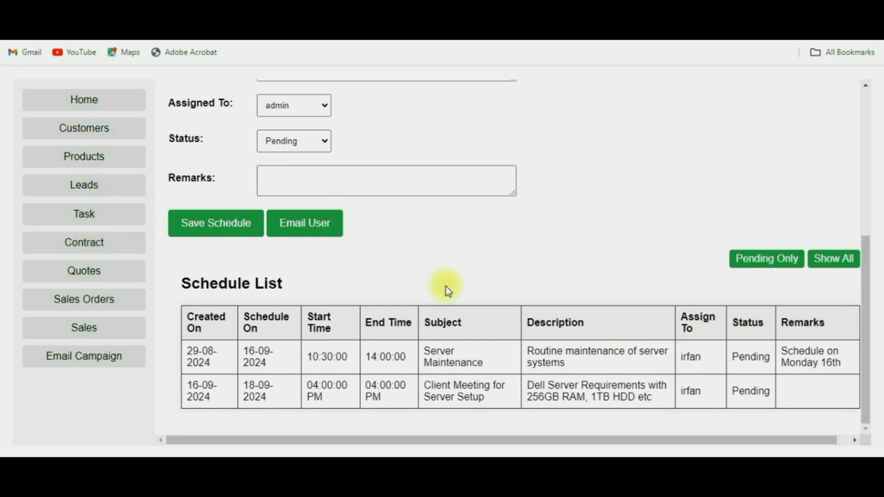
pyautogui.scroll(-3, 454, 289)
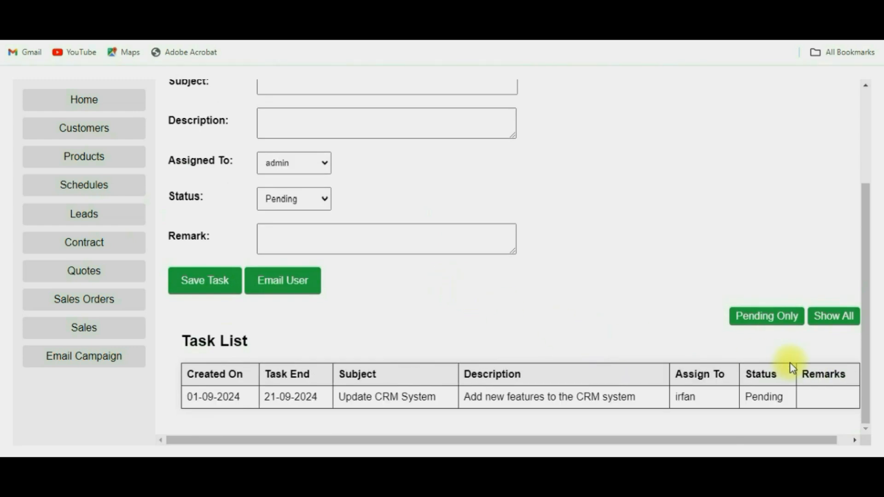
pyautogui.click(836, 323)
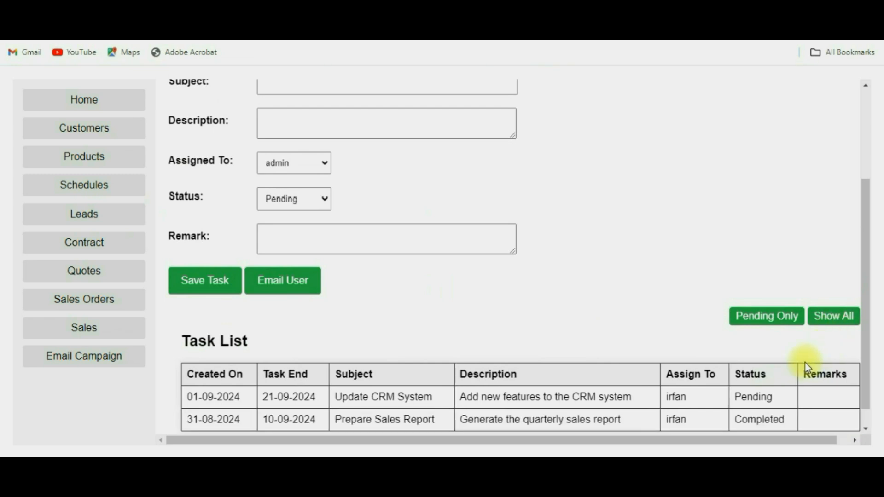
pyautogui.scroll(-1, 805, 362)
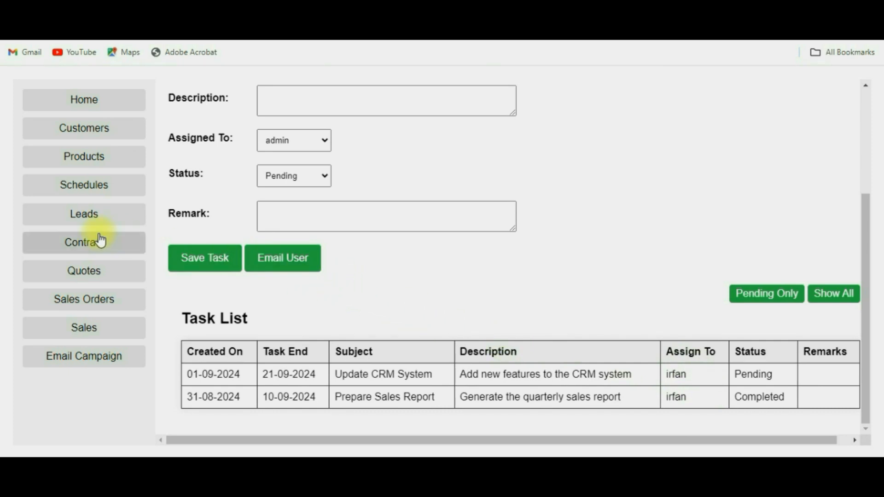
# Step: Load the Update CRM System task and email its assignee a reminder, then dismiss the success alert
pyautogui.click(346, 372)
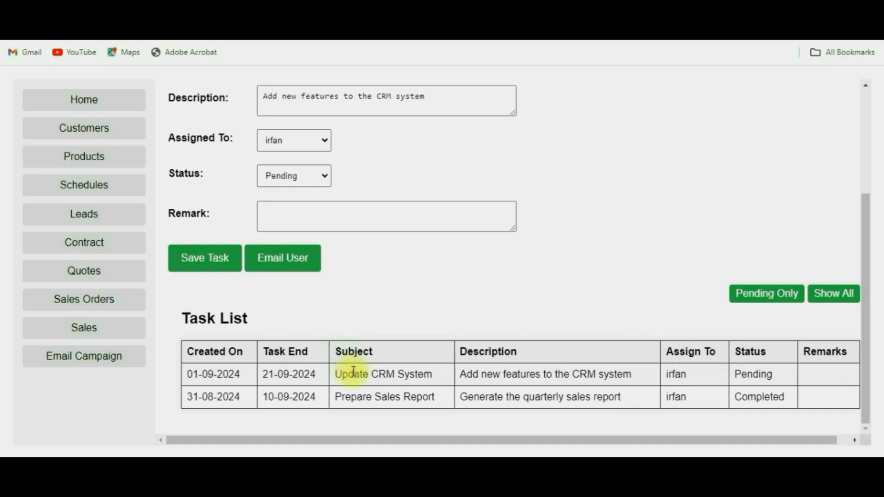
pyautogui.scroll(3, 428, 341)
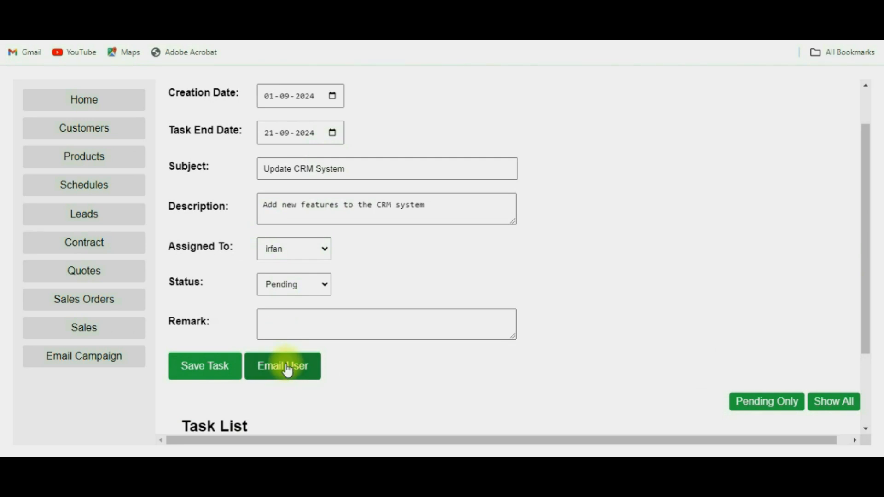
pyautogui.click(287, 370)
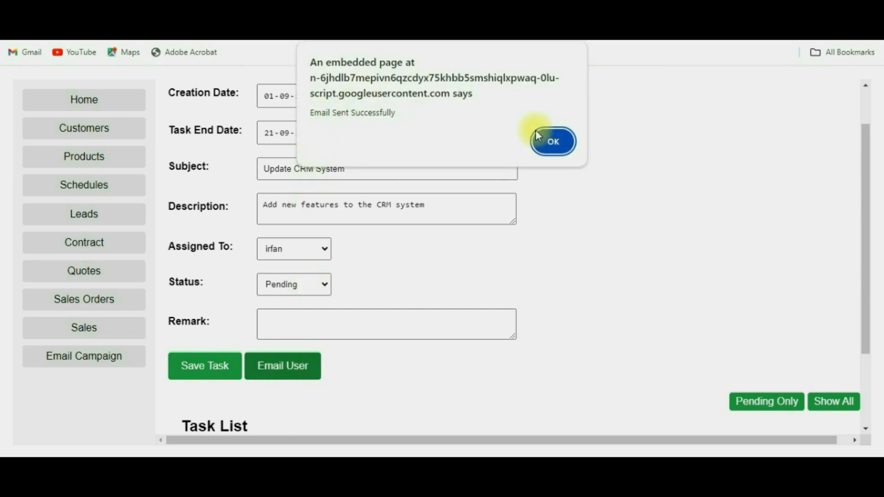
pyautogui.click(554, 141)
# Step: Open the Update CRM System reminder email from the Gmail inbox
pyautogui.hotkey('ctrl', 'Tab')
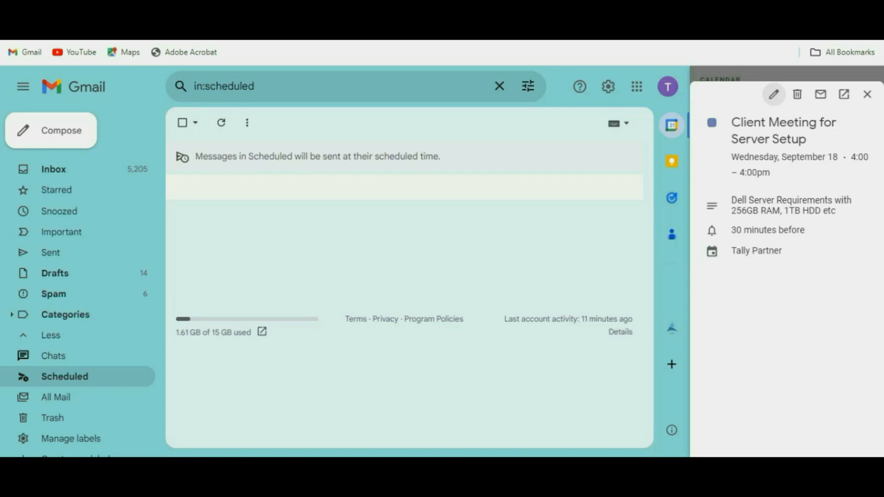
pyautogui.click(91, 171)
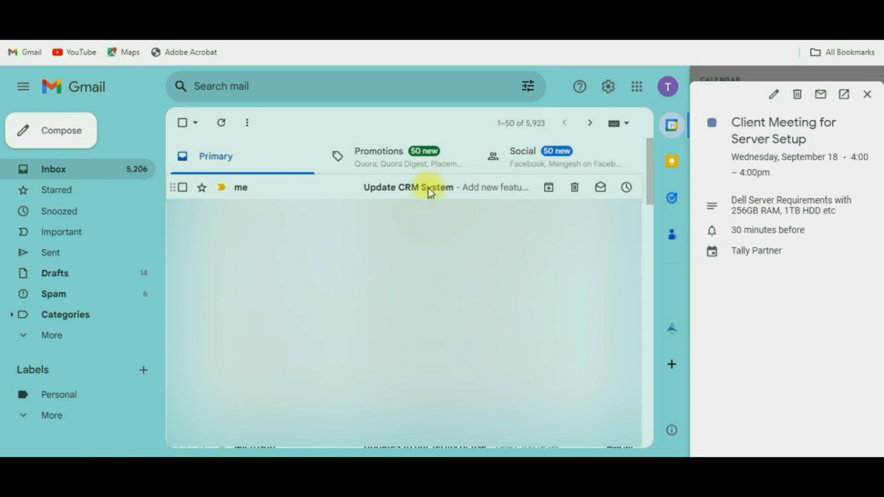
pyautogui.click(429, 191)
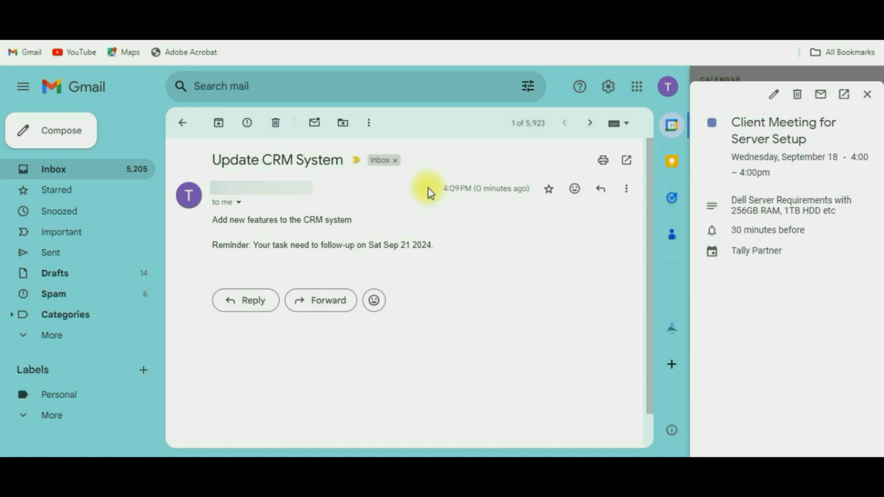
# Step: Find the Sep 21 follow-up at 5:30am in the calendar panel, then close the panel
pyautogui.click(867, 94)
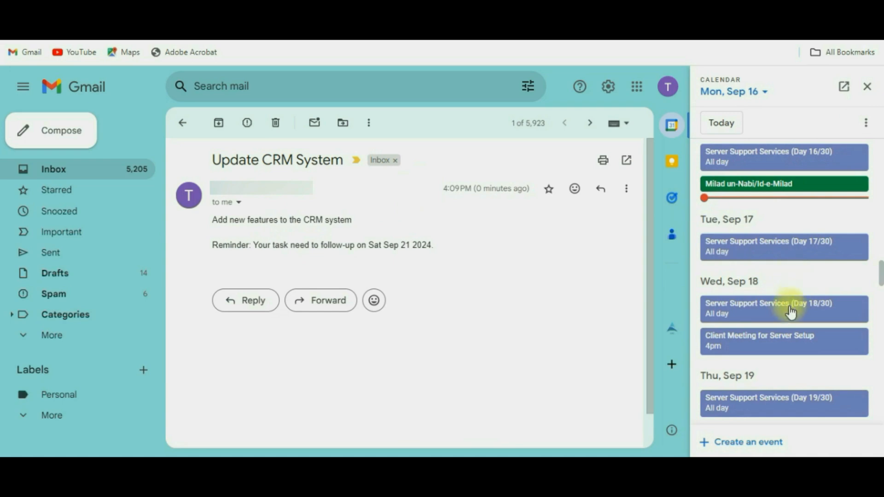
pyautogui.scroll(-2, 788, 313)
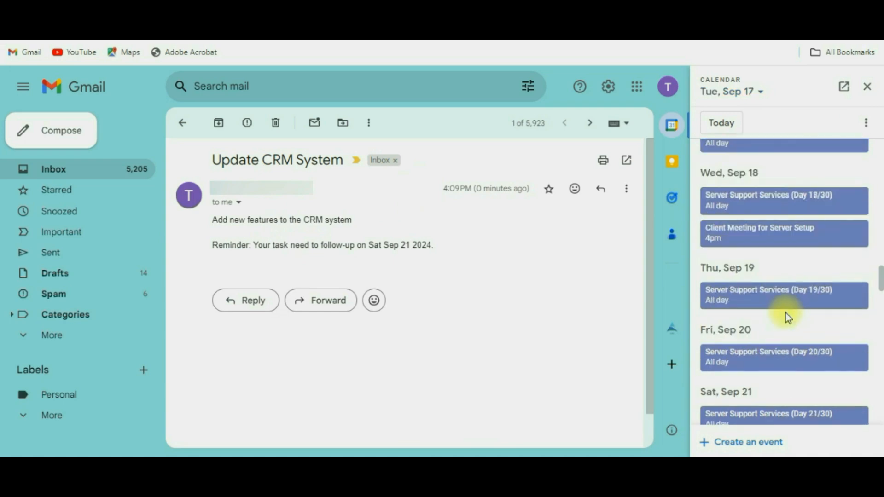
pyautogui.scroll(-2, 785, 313)
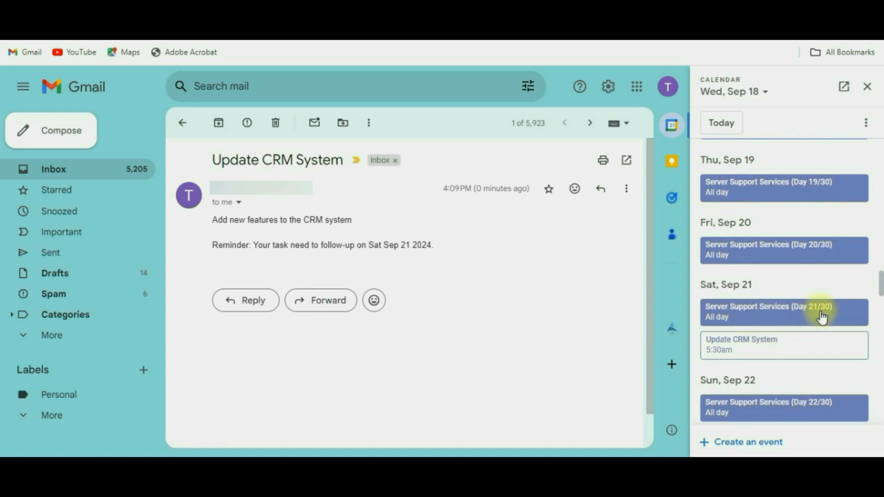
pyautogui.scroll(-2, 823, 317)
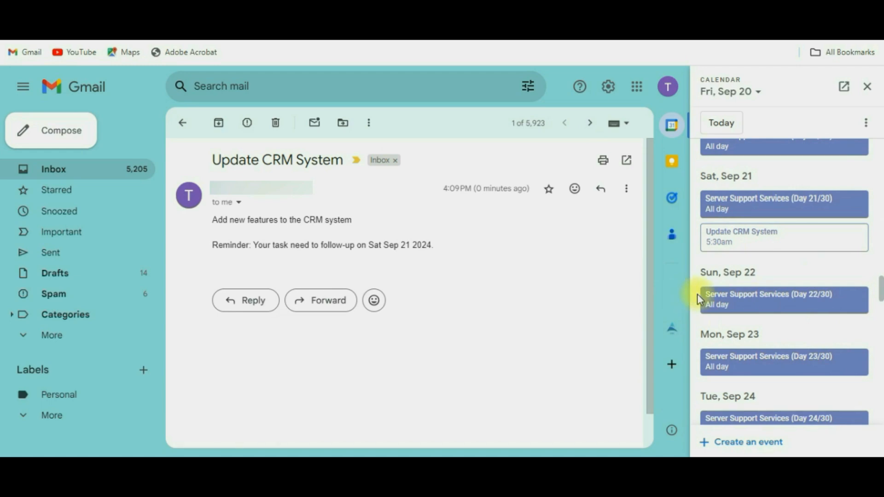
pyautogui.scroll(-10, 755, 316)
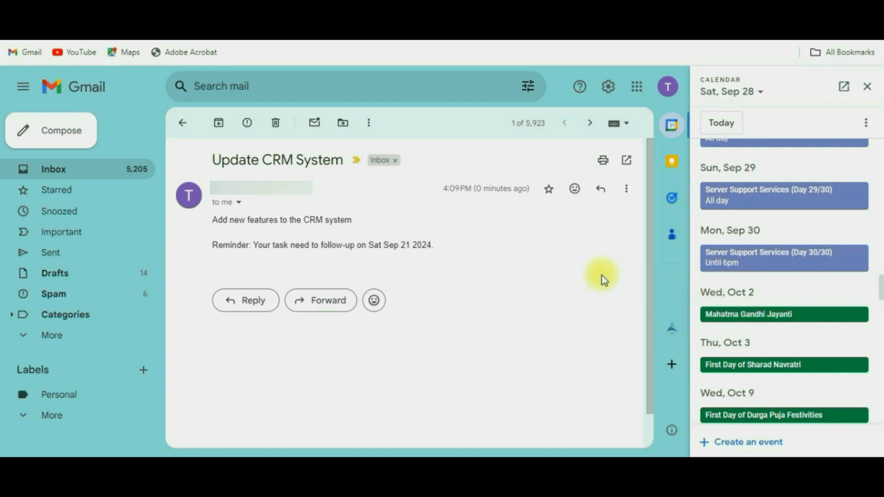
pyautogui.click(868, 87)
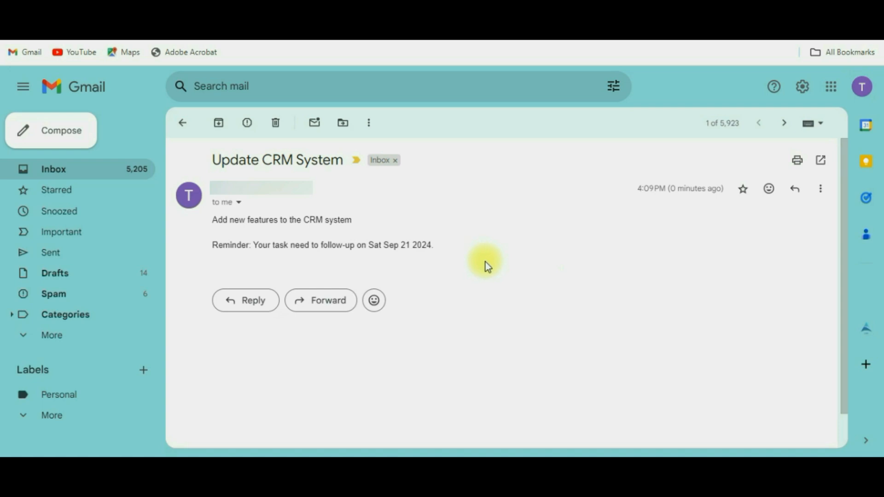
# Step: Return to the CRM tab showing the Update CRM System task form
pyautogui.click(281, 9)
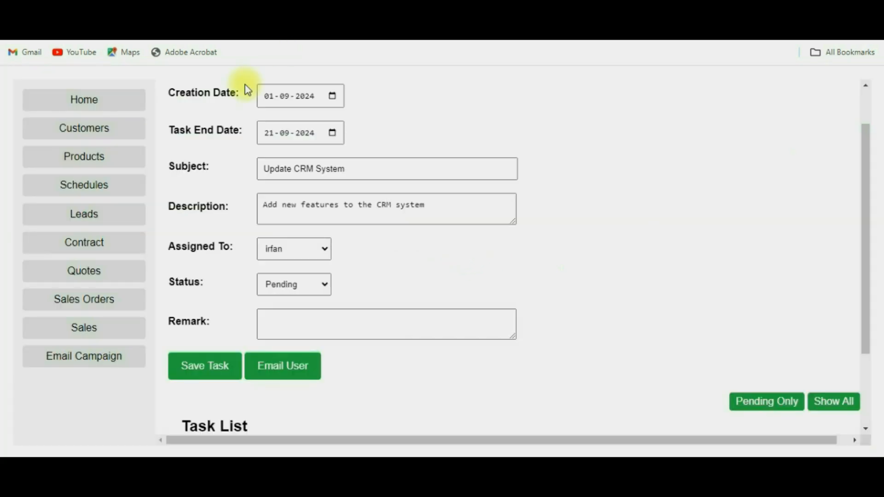